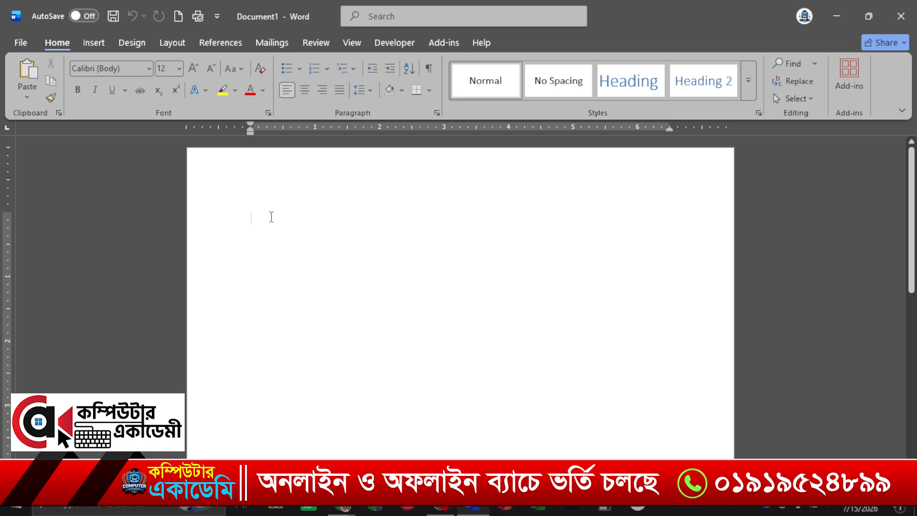
- Close the open document, restart Word from the desktop and create a new blank document
left_click(901, 17)
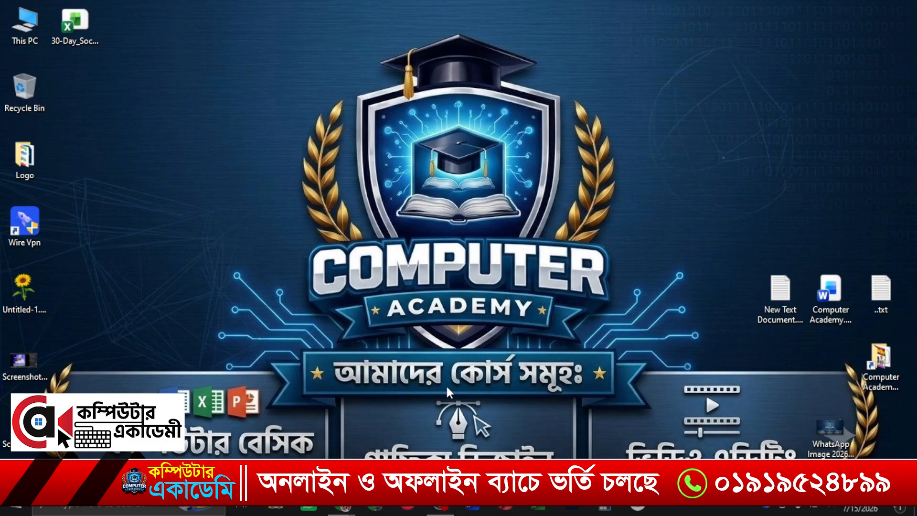
left_click(475, 509)
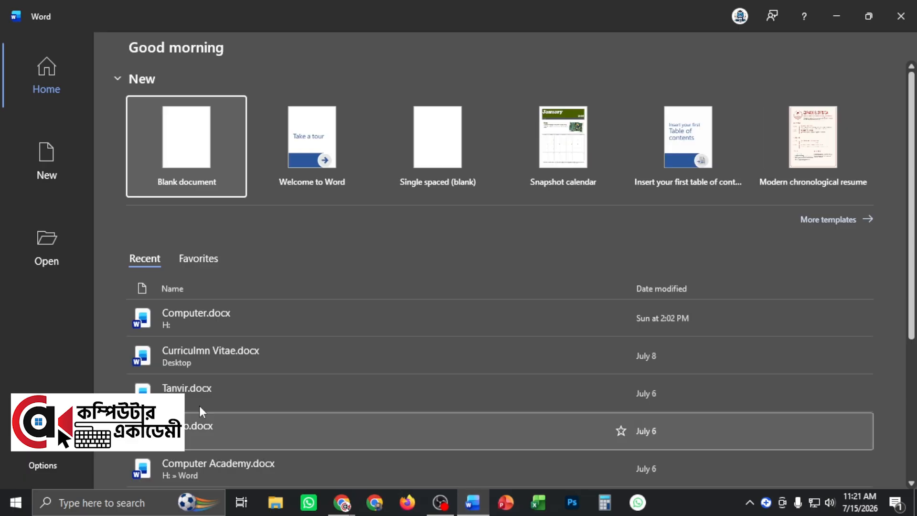
left_click(192, 136)
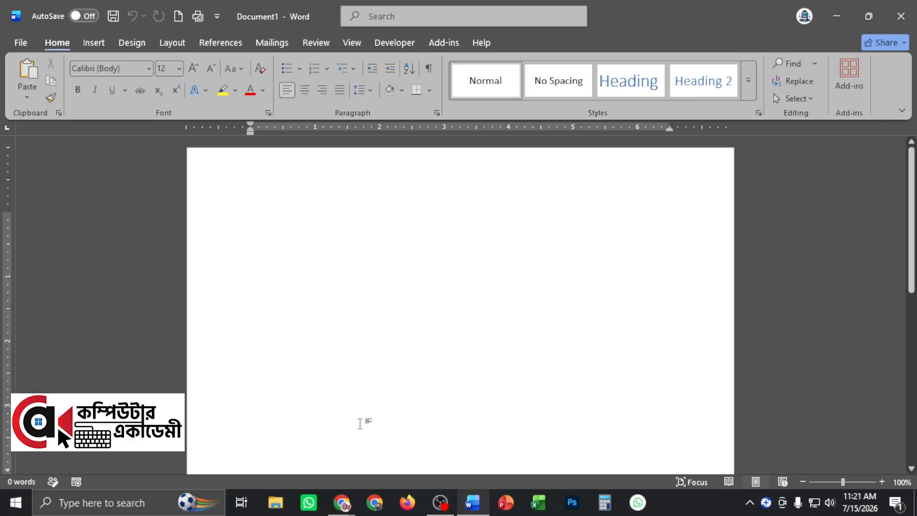
scroll(411, 325, "down", 5)
scroll(424, 338, "up", 5)
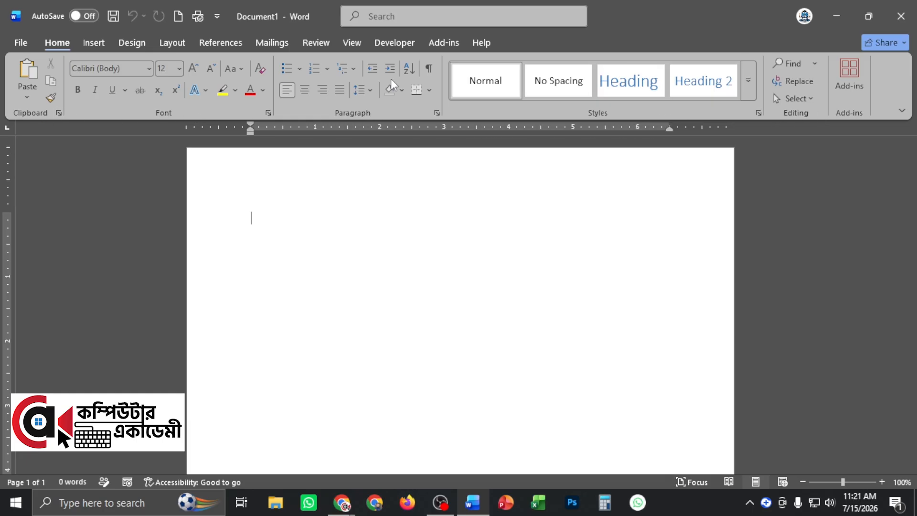
left_click(810, 100)
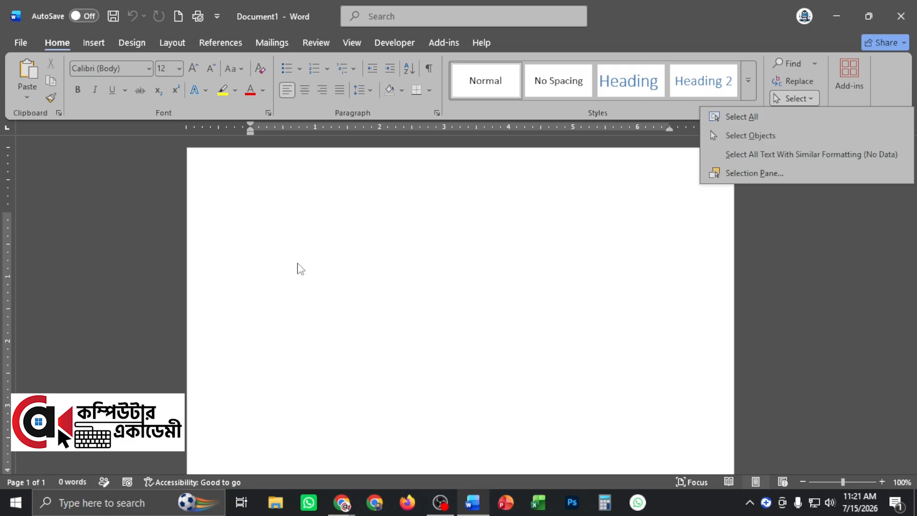
left_click(377, 253)
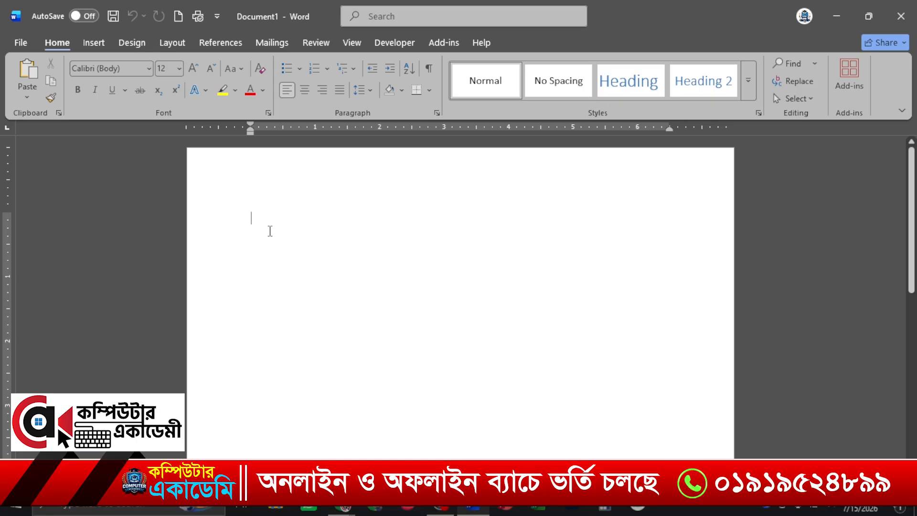
- Fill the blank page with sample placeholder paragraphs using =lorem()
type("=lorem()")
key("Return")
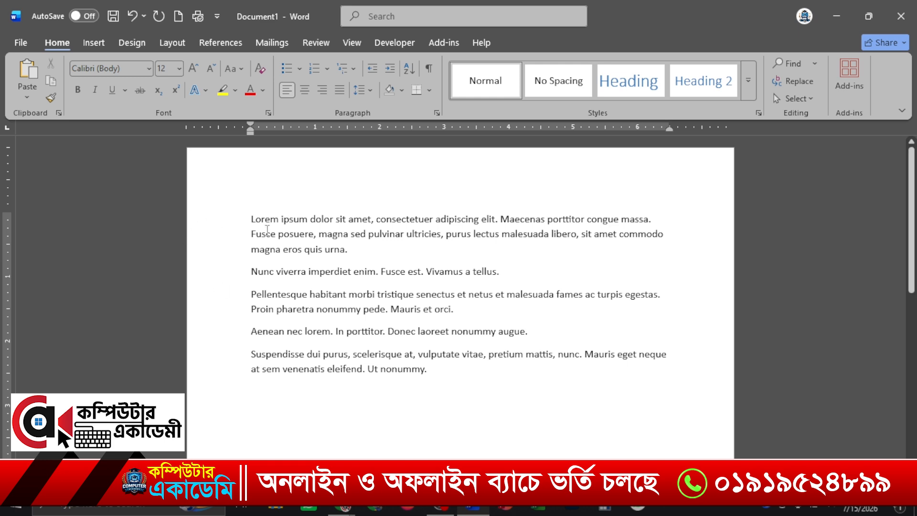
- Format the word "Lorem" at the start of the first paragraph as red, bold and 22 pt
left_click_drag(248, 220, 277, 213)
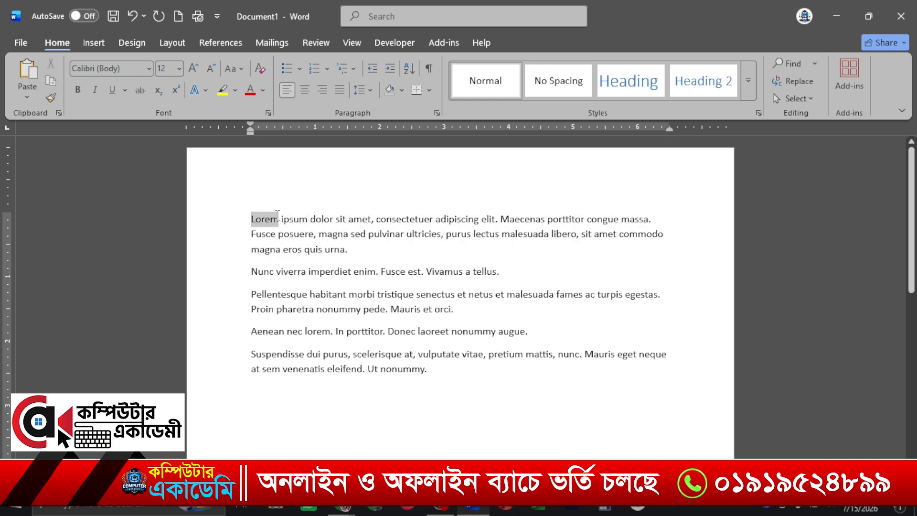
left_click(262, 91)
left_click(272, 314)
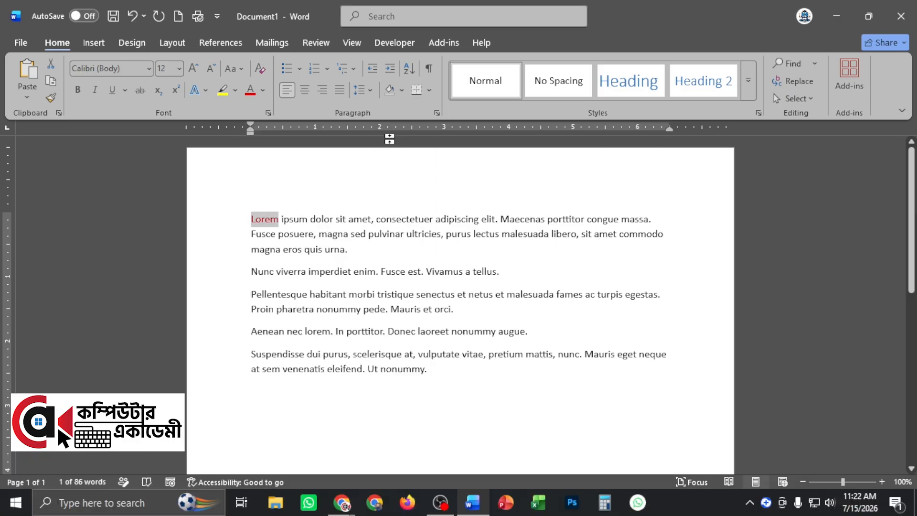
left_click(81, 88)
left_click(196, 69)
left_click(196, 68)
left_click(196, 69)
left_click(196, 69)
left_click(196, 69)
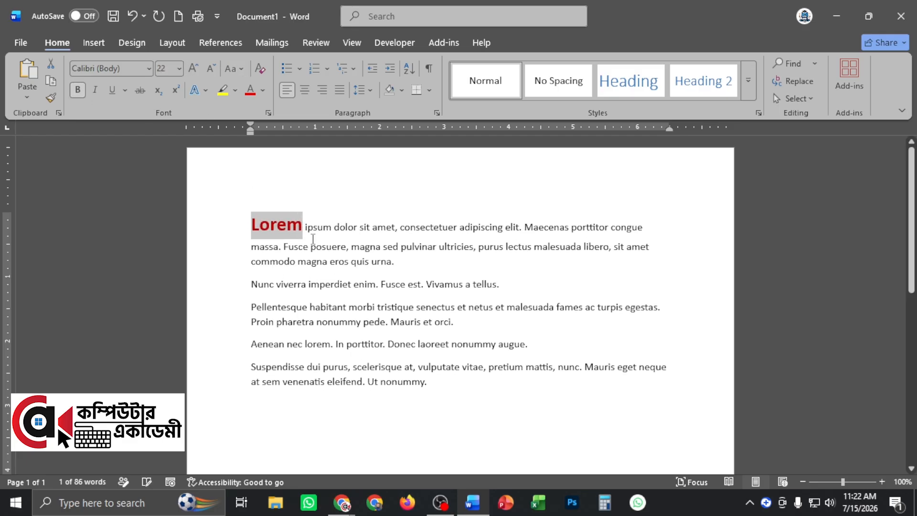
left_click(348, 258)
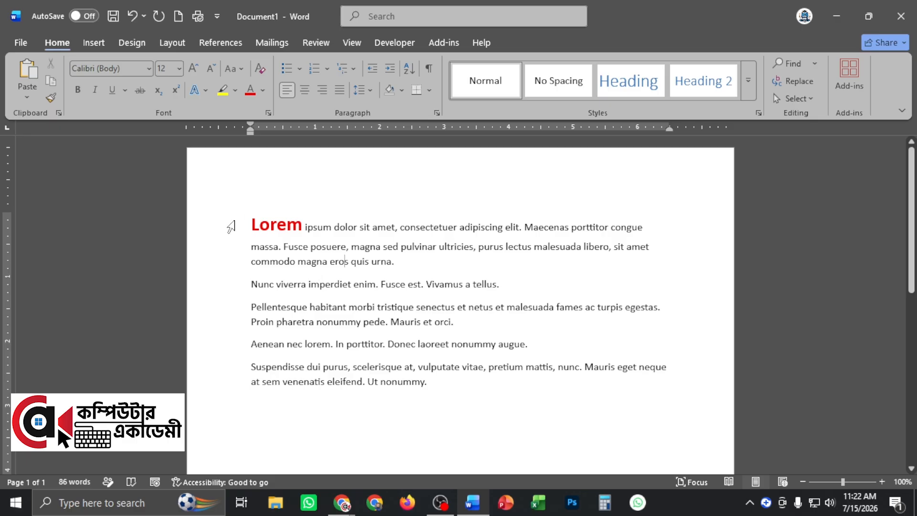
- Copy the formatting of "Lorem" onto the letters "roin" of "Proin" in the third paragraph with a single use of Format Painter
left_click(270, 224)
left_click(49, 99)
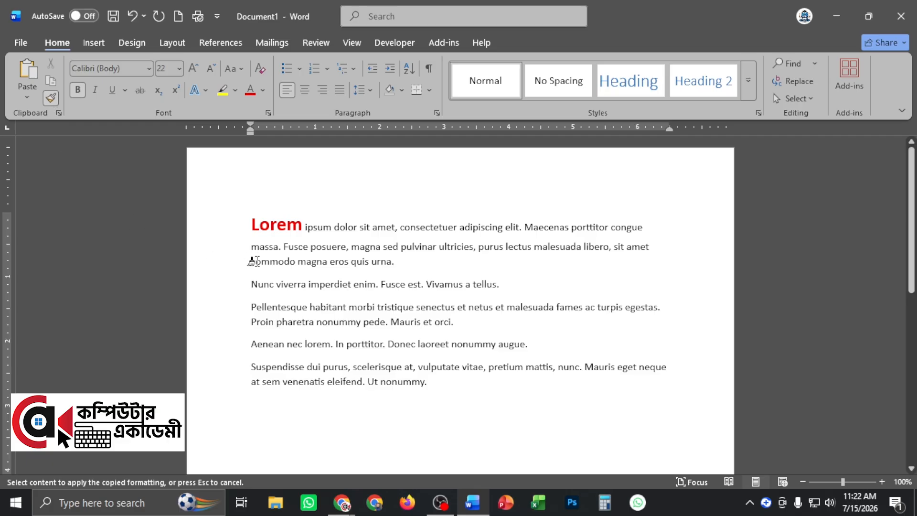
left_click_drag(246, 222, 304, 226)
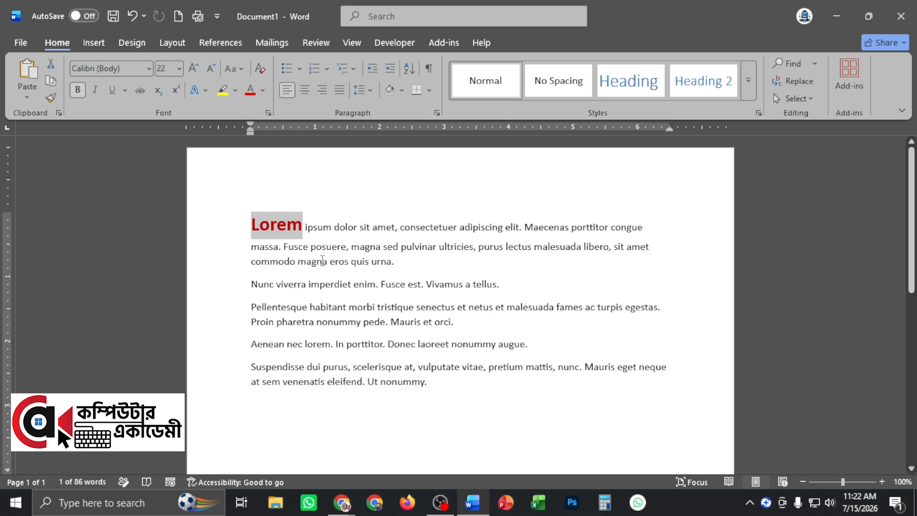
left_click(50, 100)
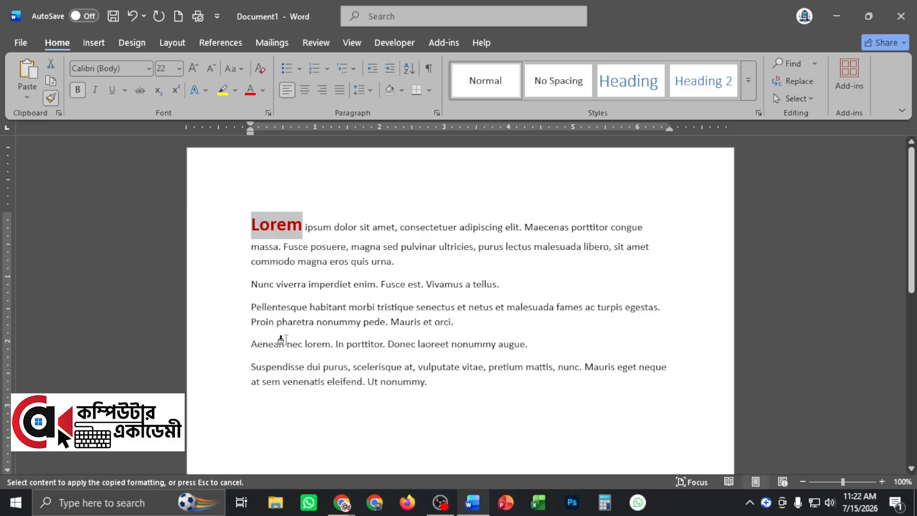
left_click_drag(250, 322, 273, 323)
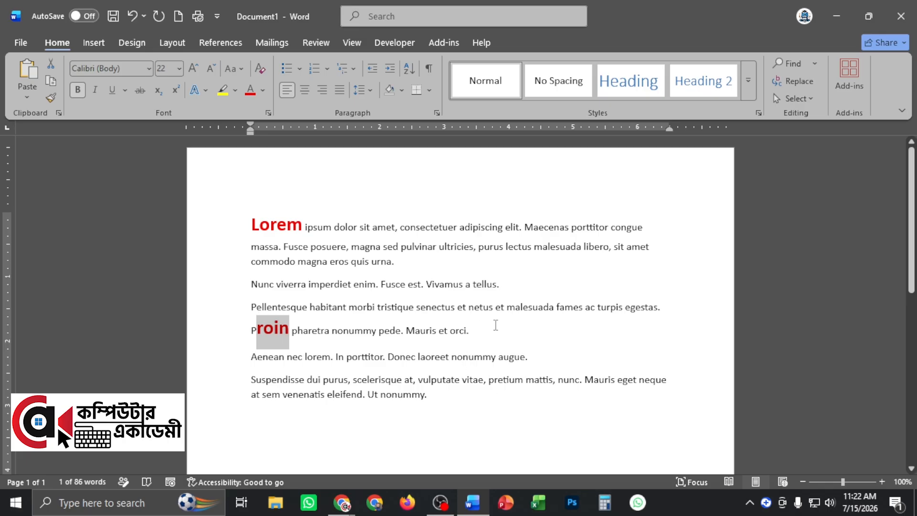
left_click(409, 337)
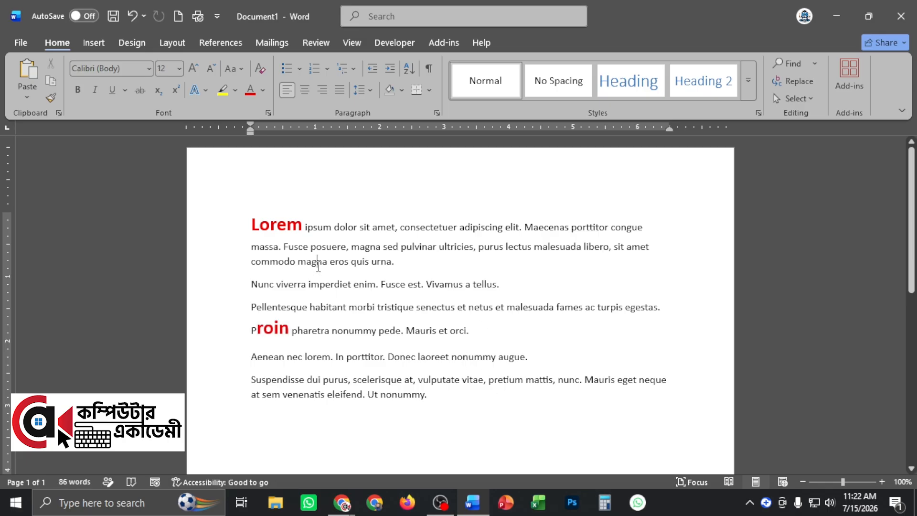
- Lock Format Painter on the formatting of "Lorem", apply it to "Vivamus", "Ut nonummy", "congue" and "quis urna.", and switch it off
left_click_drag(250, 224, 303, 227)
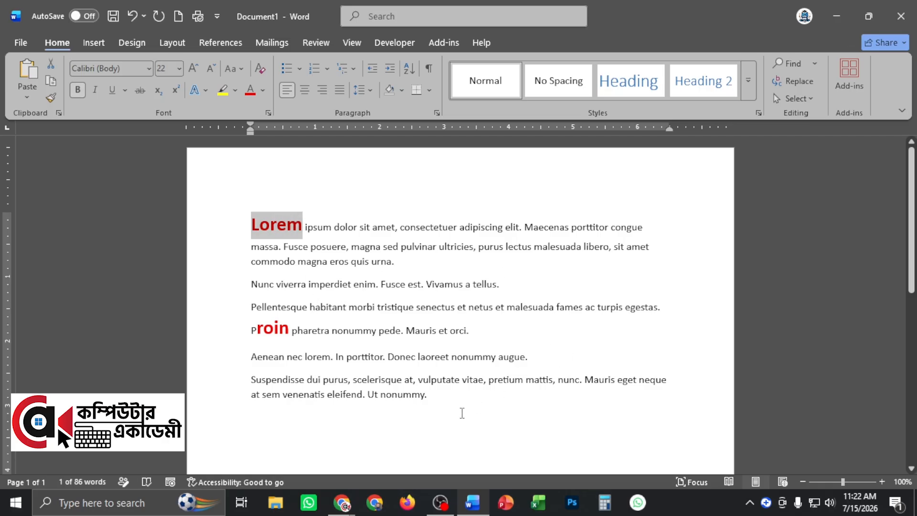
left_click(51, 98)
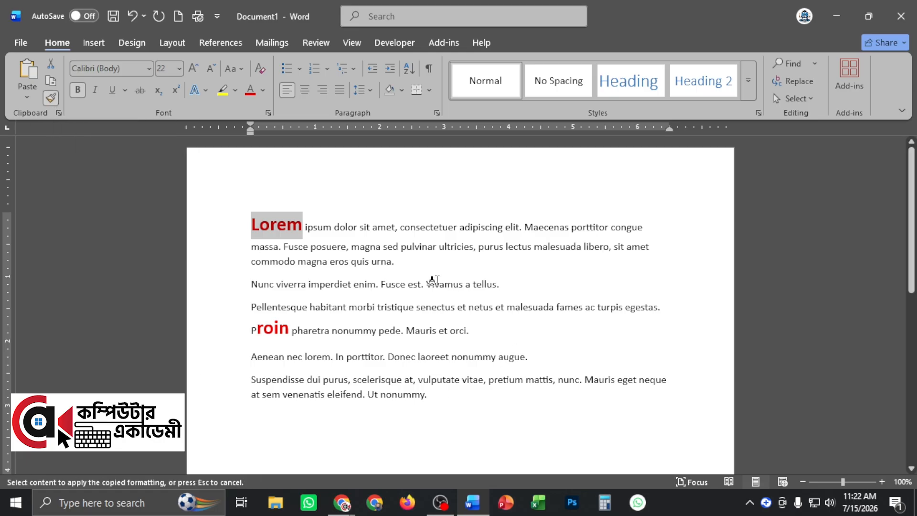
left_click_drag(424, 283, 466, 284)
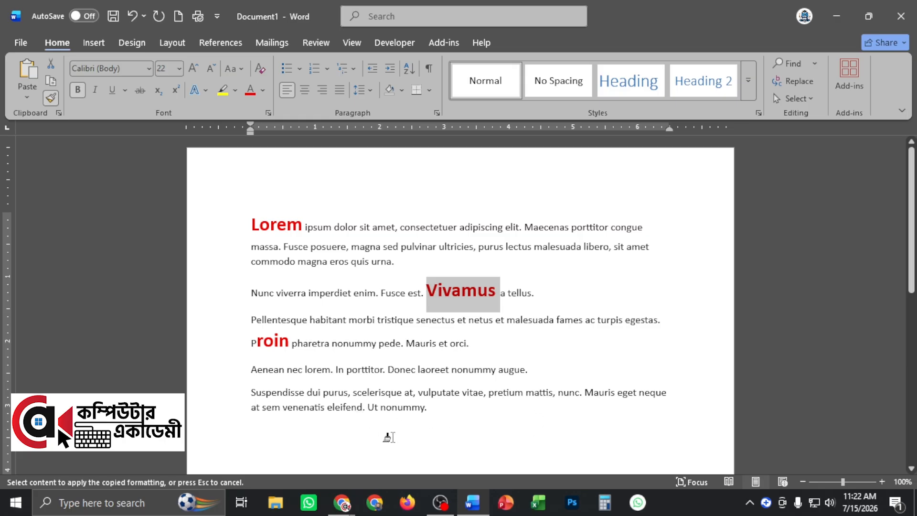
left_click_drag(368, 406, 425, 407)
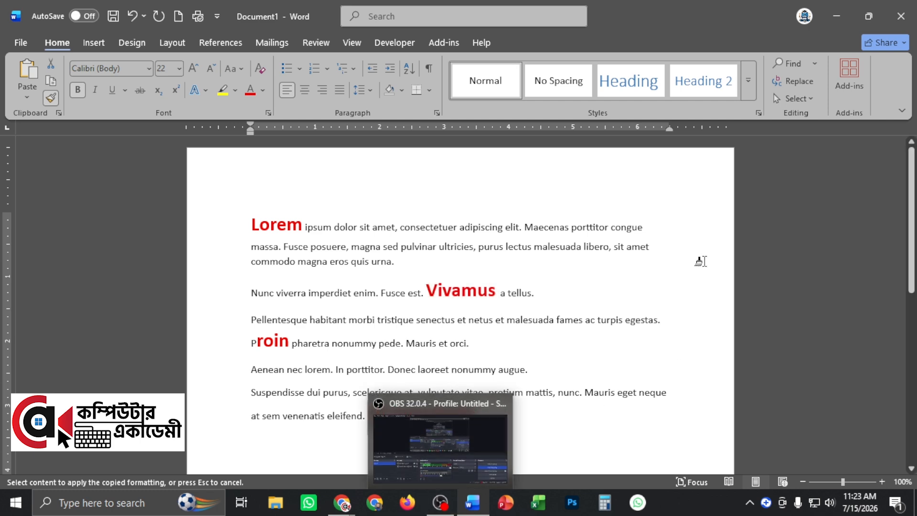
left_click_drag(610, 224, 654, 225)
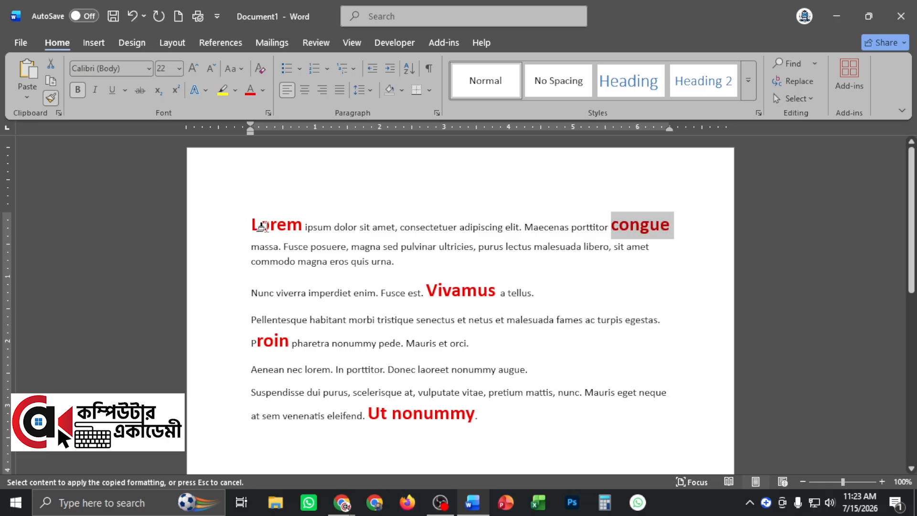
left_click_drag(352, 262, 392, 265)
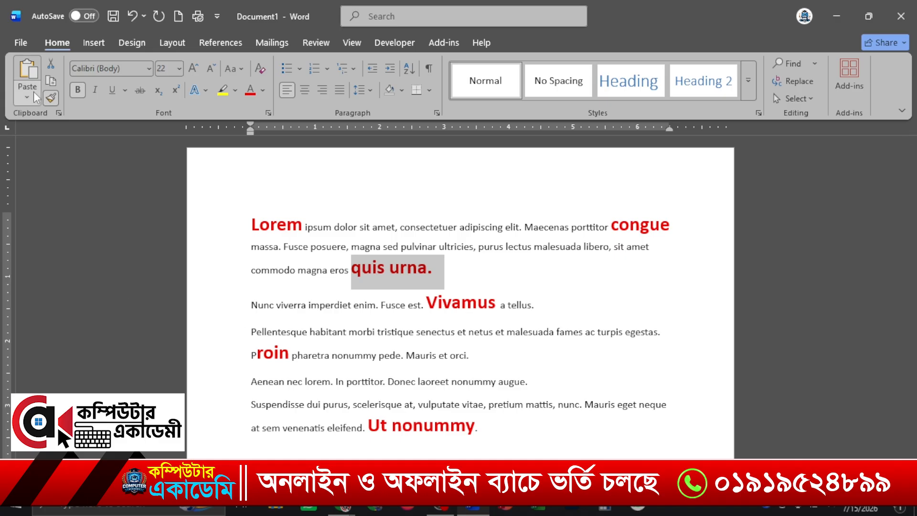
left_click(51, 100)
left_click(474, 319)
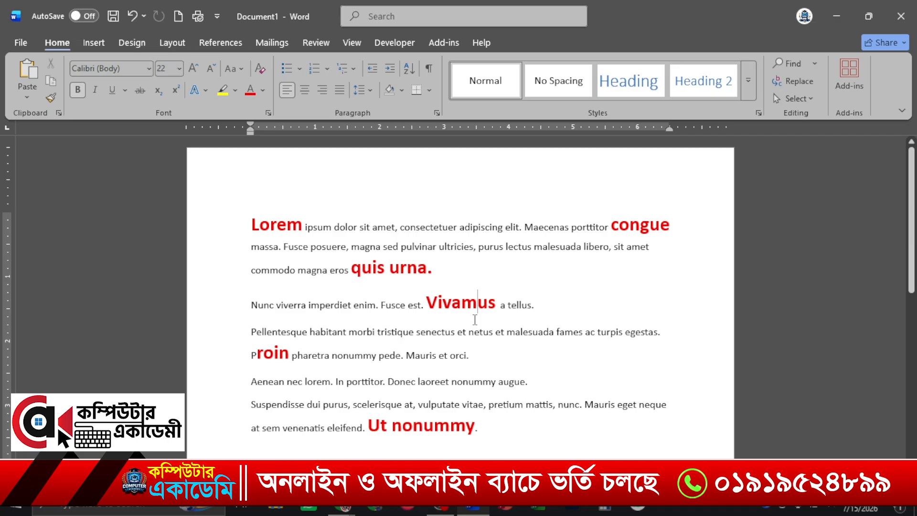
- Undo the formatting painted onto "roin", "Vivamus", "Ut nonummy", "congue" and "quis urna."
key("ctrl+z")
key("ctrl+z")
key("ctrl+z")
key("ctrl+z")
key("ctrl+z")
key("ctrl+z")
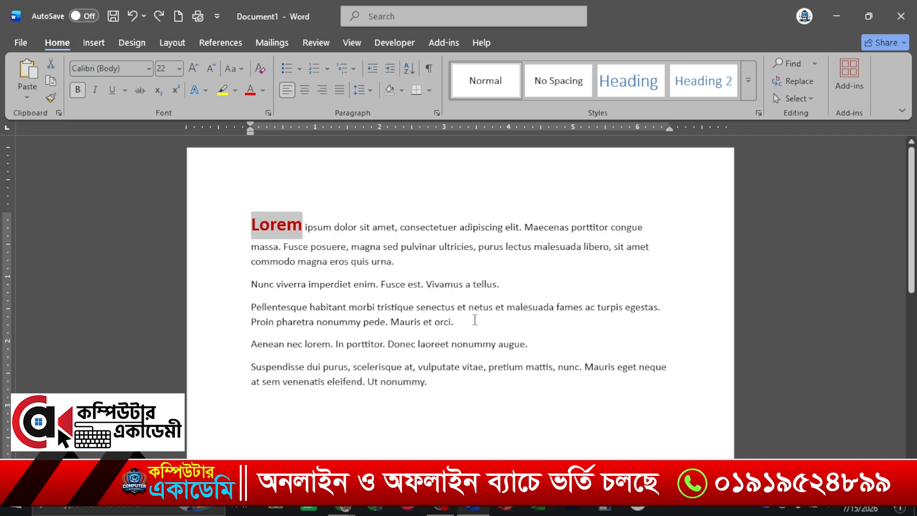
- Copy the formatting of "Lorem" onto "Maecenas" in the first paragraph with a single use of Format Painter
left_click(321, 262)
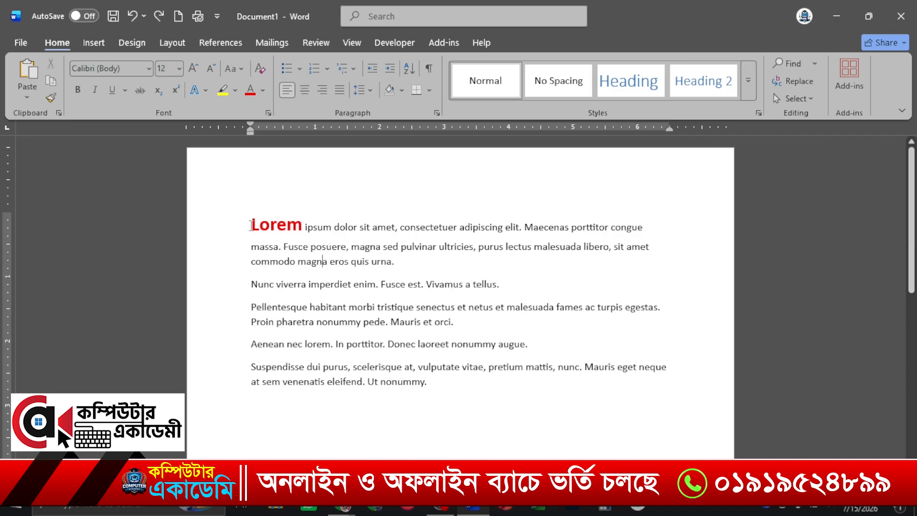
left_click_drag(252, 224, 294, 231)
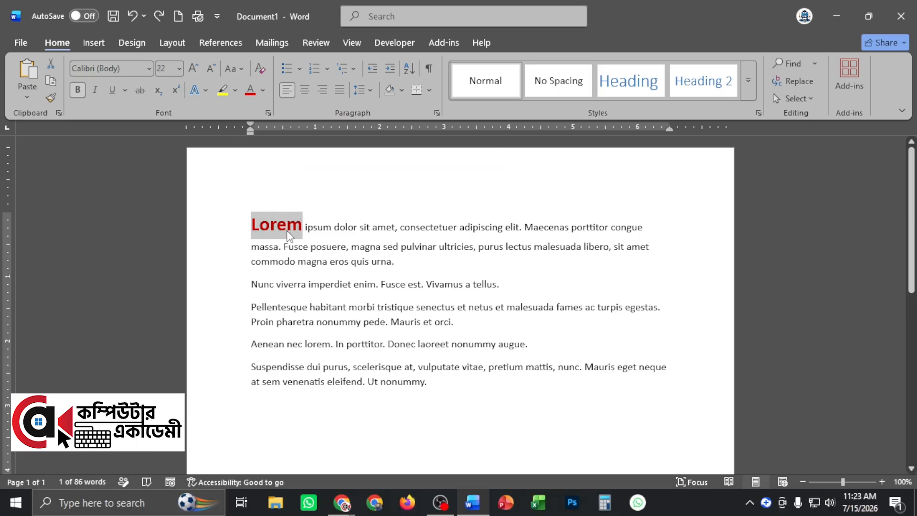
left_click(50, 99)
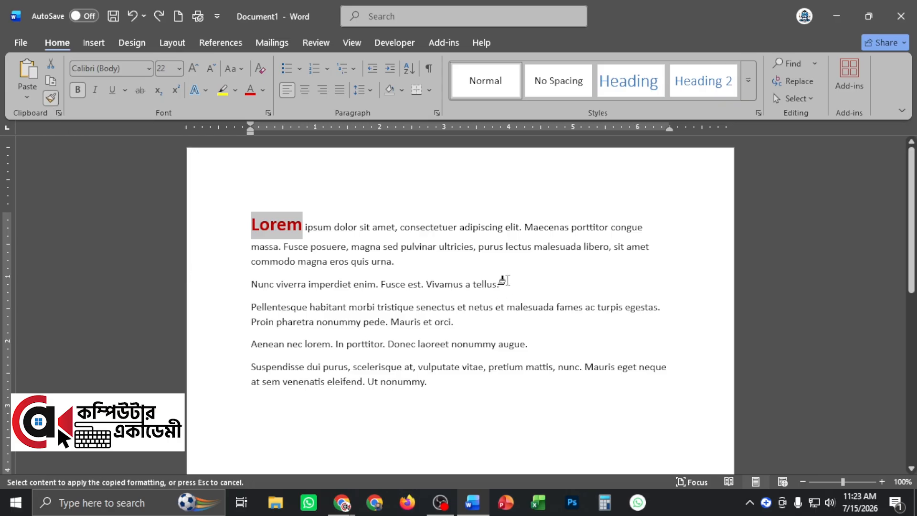
left_click_drag(520, 226, 571, 225)
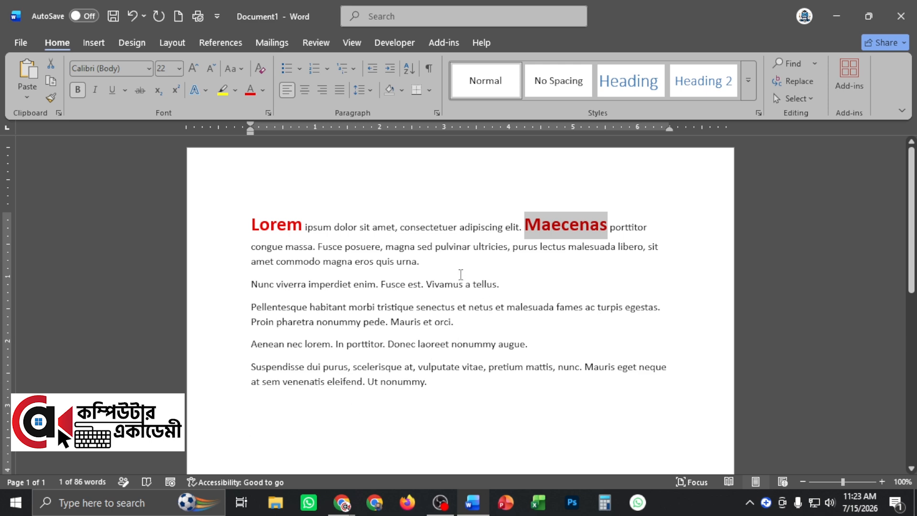
left_click_drag(312, 262, 419, 263)
left_click(271, 261)
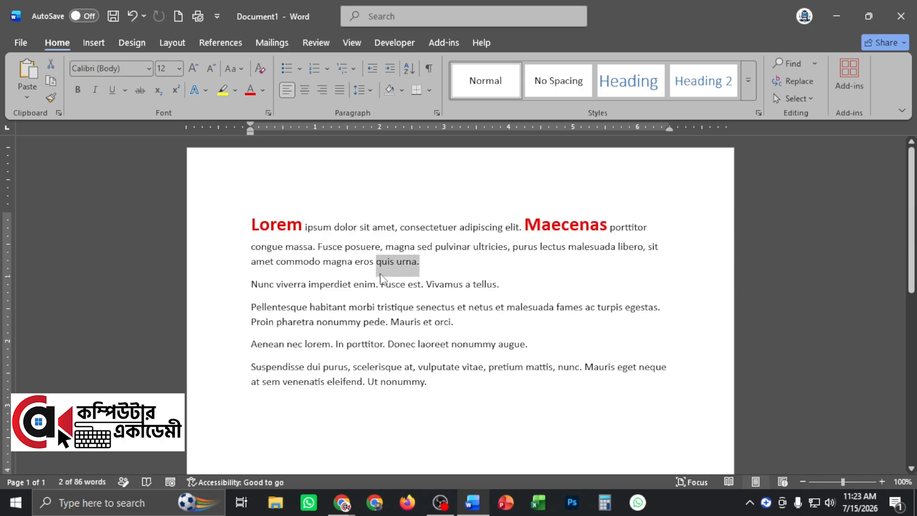
left_click(421, 268)
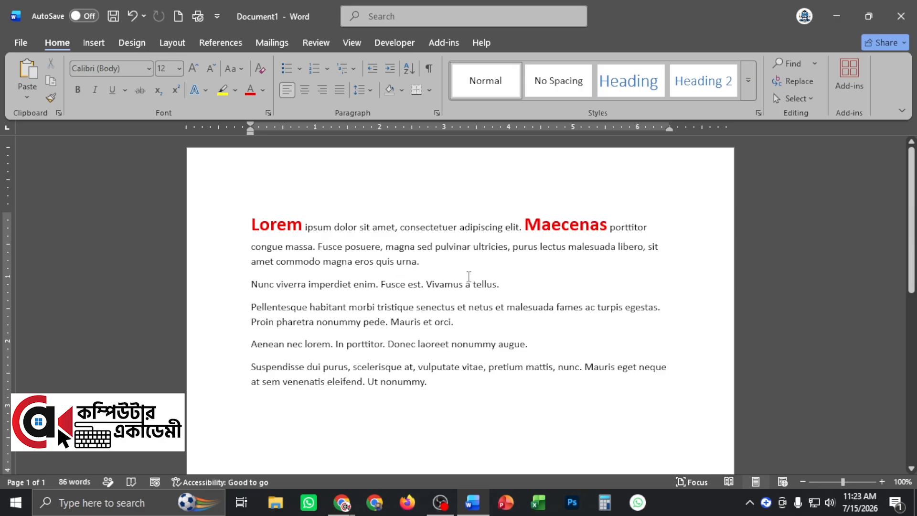
- Lock Format Painter on the formatting of "Lorem" and apply it to "quis", "Nunc", "Vivamus", "Pellentesque", "laoreet" and "nonummy."
left_click_drag(249, 218, 302, 224)
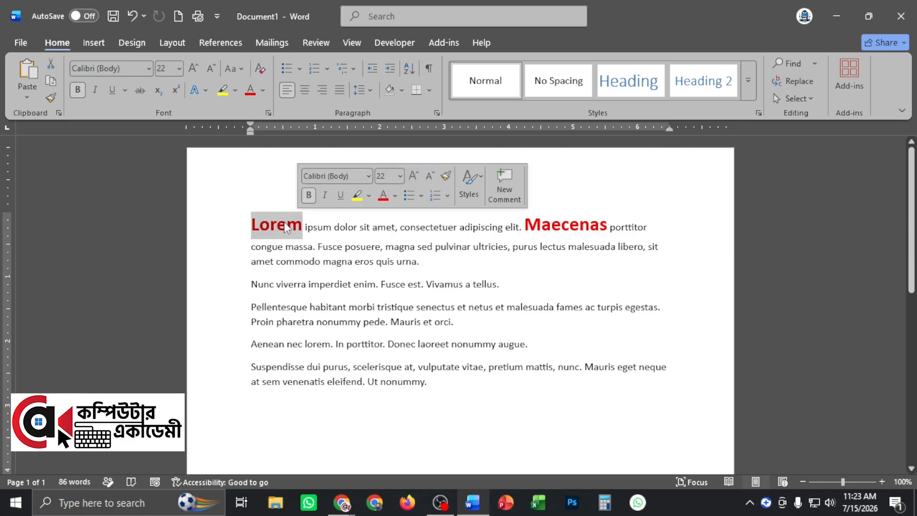
left_click(51, 99)
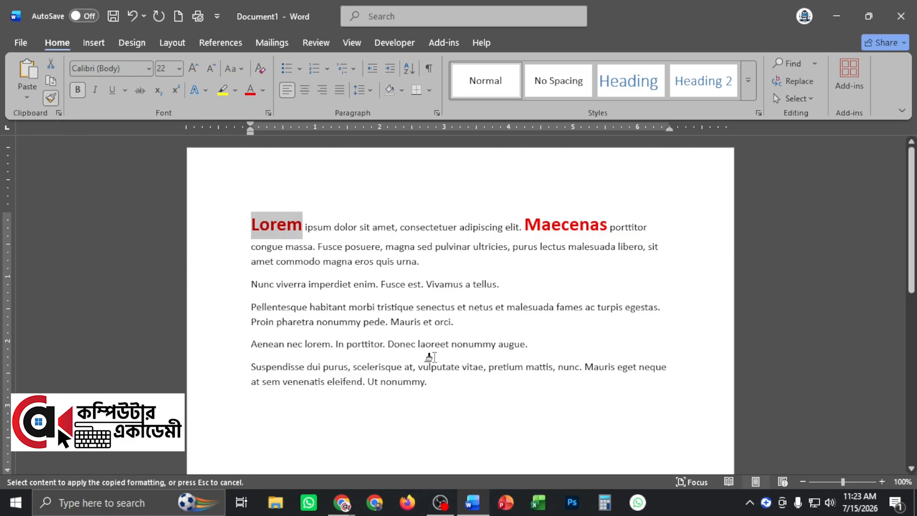
left_click_drag(376, 262, 393, 262)
left_click_drag(247, 297, 277, 297)
left_click_drag(446, 306, 516, 305)
left_click_drag(247, 332, 310, 332)
left_click_drag(417, 382, 449, 382)
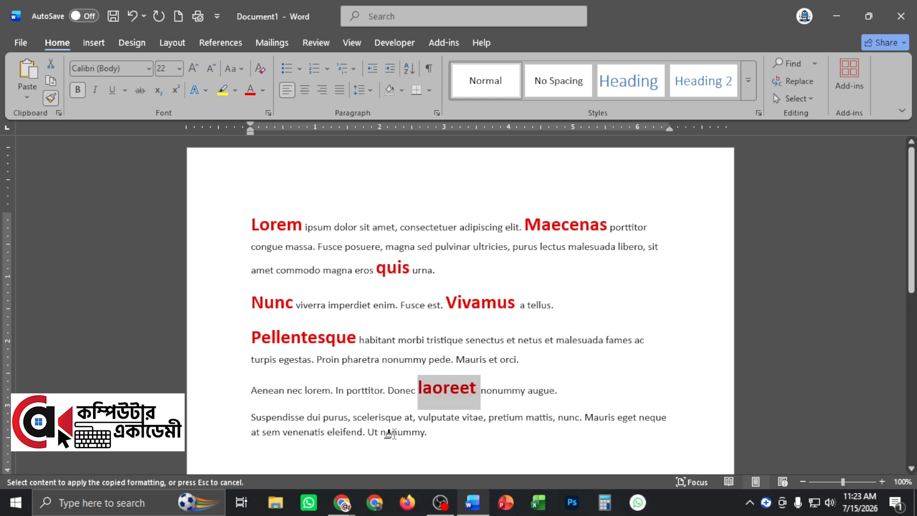
left_click_drag(381, 432, 467, 433)
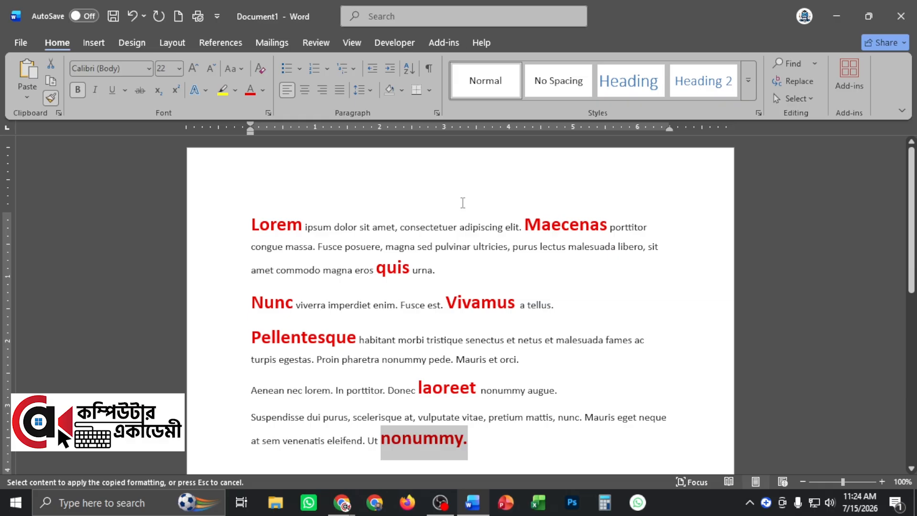
- Undo all the painted formatting back through "Maecenas", keeping only "Lorem" formatted
key("ctrl+z")
key("ctrl+z")
key("ctrl+z")
key("ctrl+z")
key("ctrl+z")
key("ctrl+z")
key("ctrl+z")
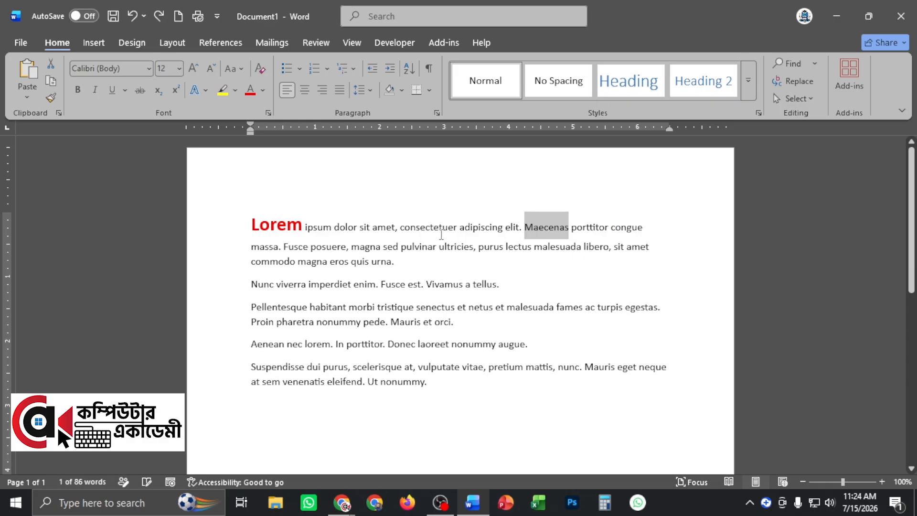
- Undo the remaining formatting on "Lorem" so that all the sample text is back to plain body text
key("ctrl+z")
key("ctrl+z")
key("ctrl+z")
key("ctrl+z")
key("ctrl+z")
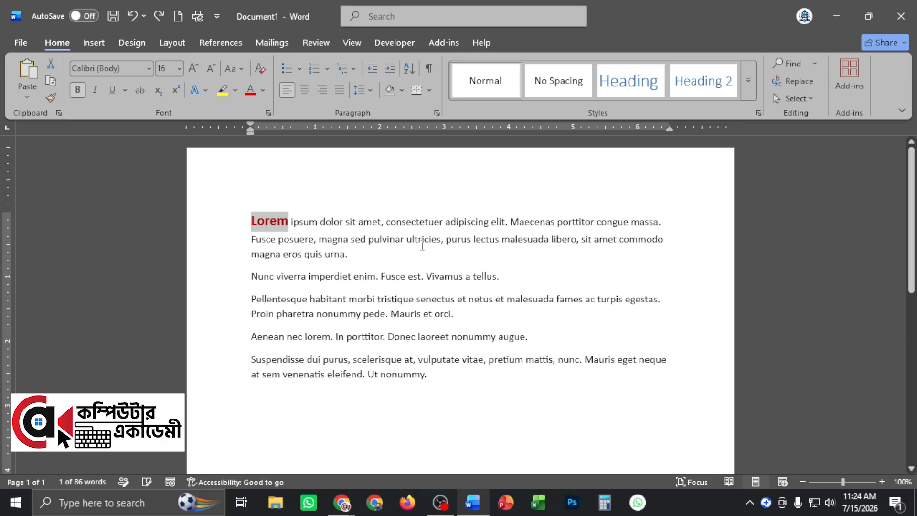
- Browse the built-in cover pages and insert the Filigree design at the start of the document
left_click(98, 41)
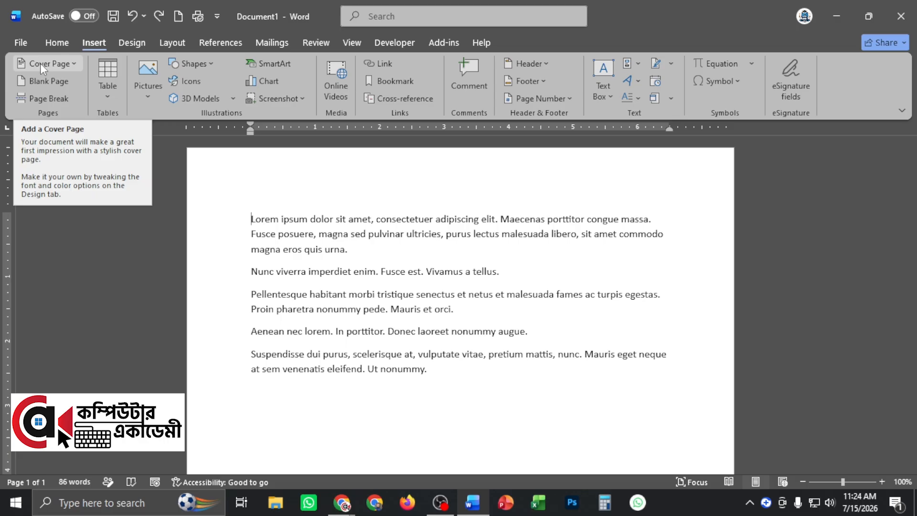
left_click(55, 63)
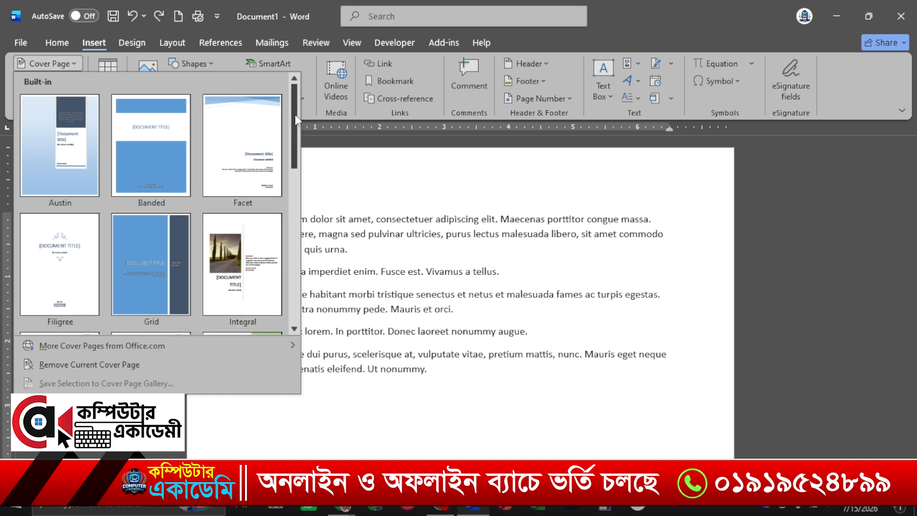
scroll(294, 115, "down", 5)
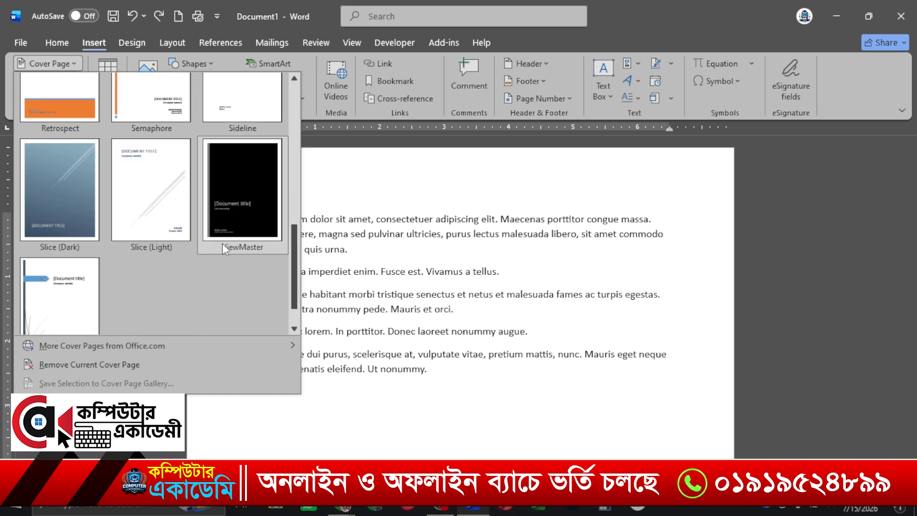
scroll(159, 222, "down", 1)
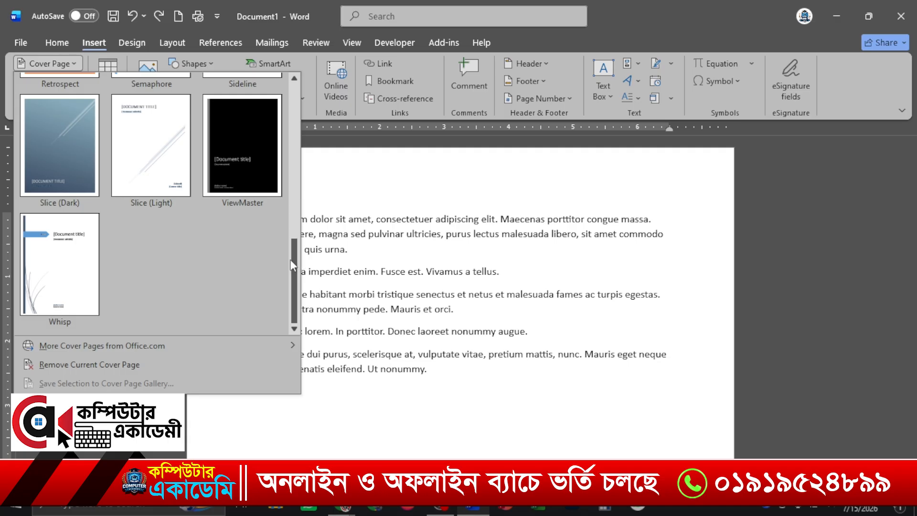
left_click_drag(295, 265, 294, 151)
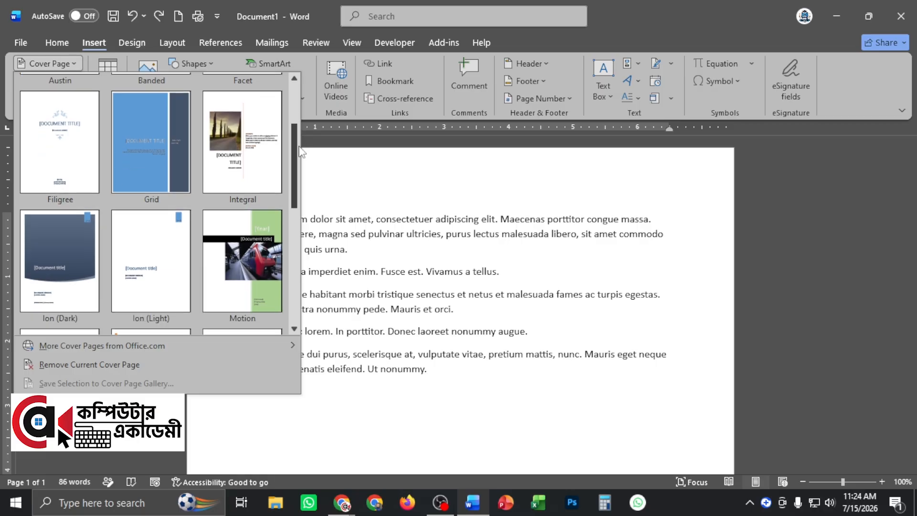
left_click(53, 138)
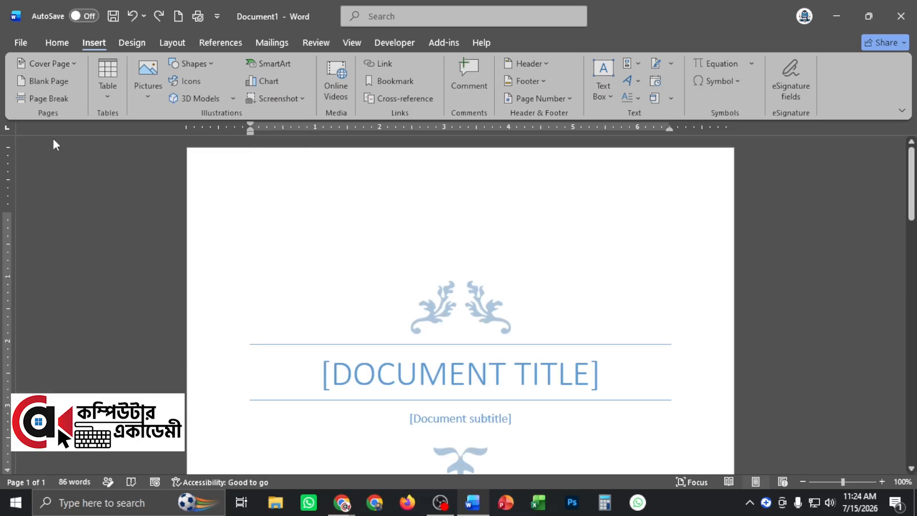
- Replace the document title placeholder on the cover page with "OFFICE 2016"
scroll(545, 342, "down", 8)
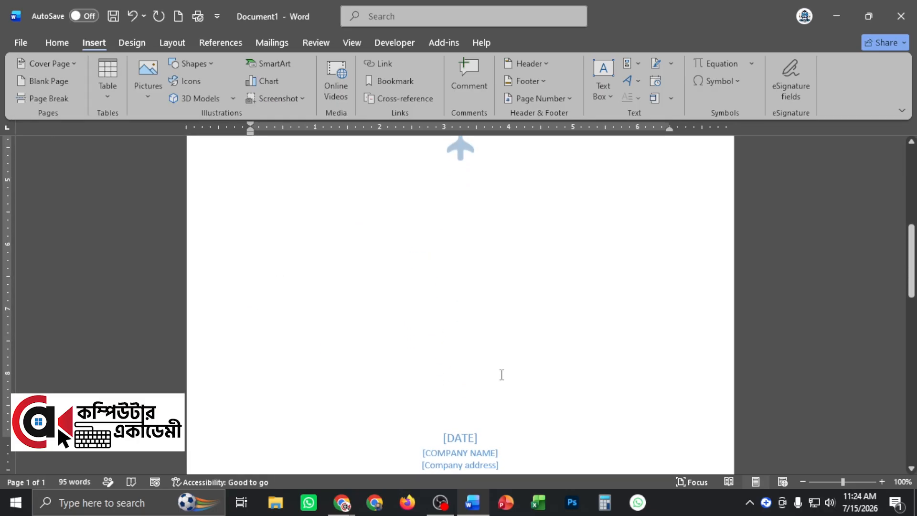
scroll(441, 362, "up", 10)
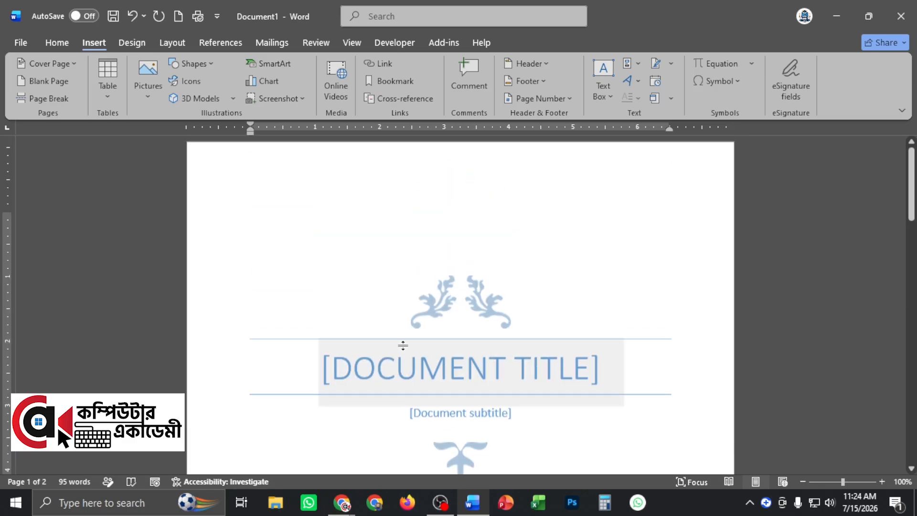
left_click(329, 376)
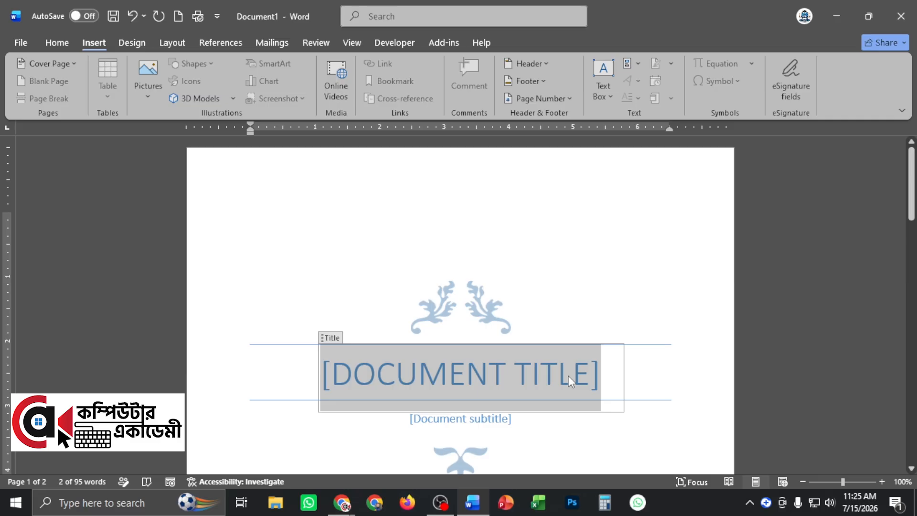
type("OFFICE")
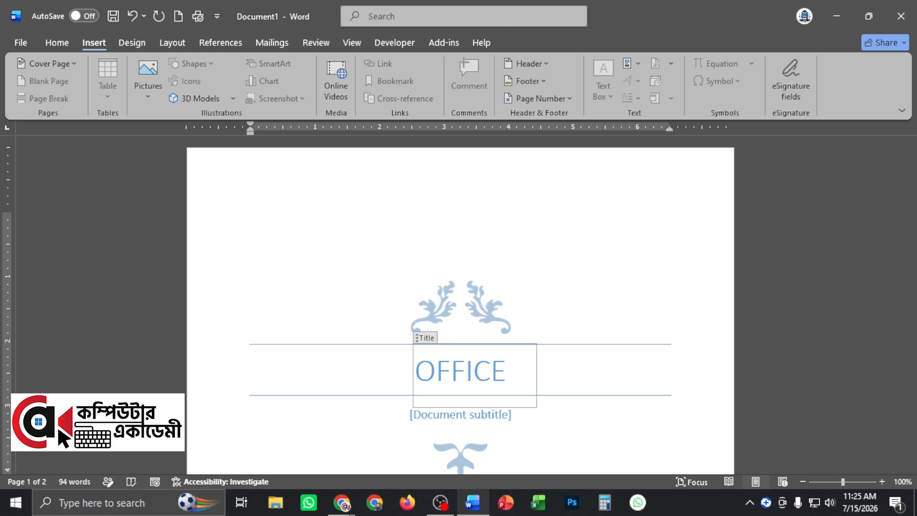
type(" 2026")
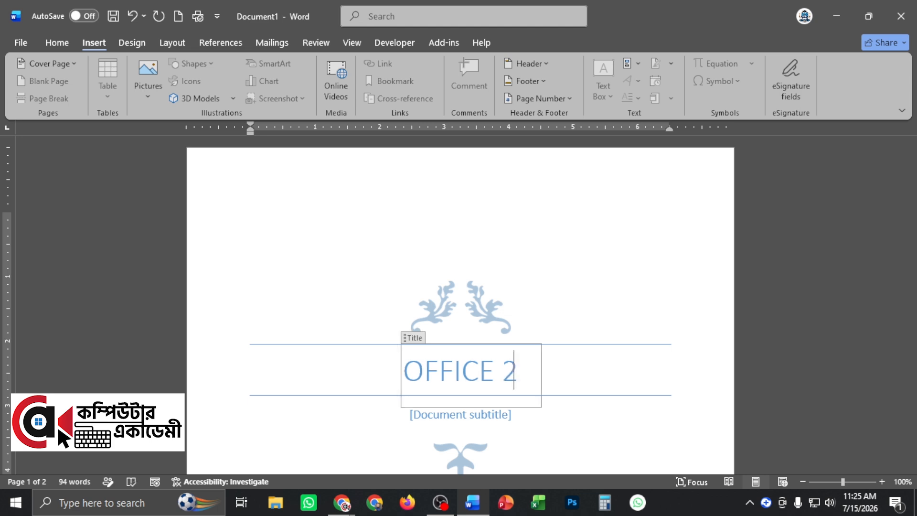
key("BackSpace")
key("BackSpace")
type("16")
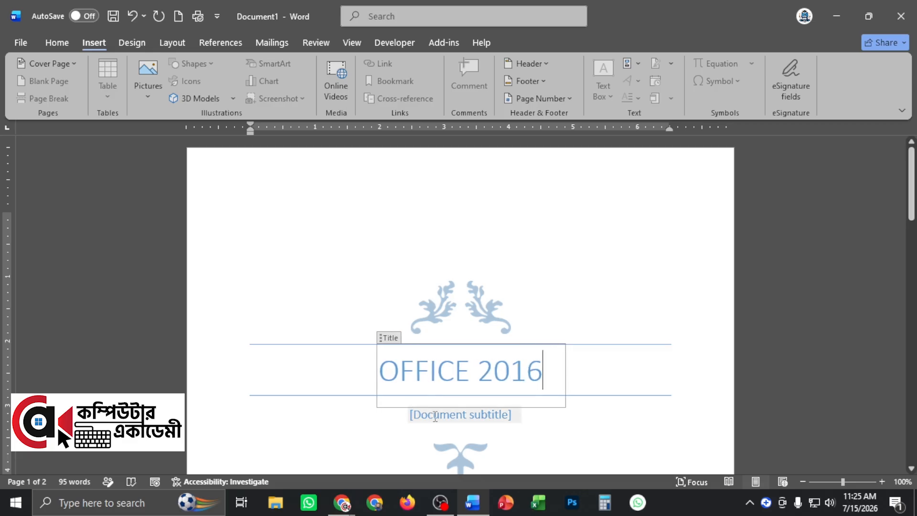
- Replace the document subtitle placeholder on the cover page with "Microsoft Office 2016"
left_click(435, 415)
type("Mi")
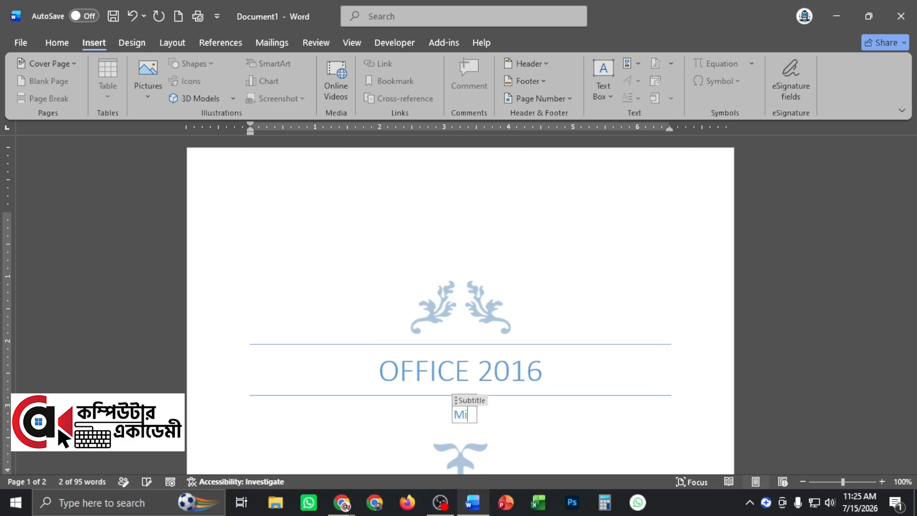
type("crosfo")
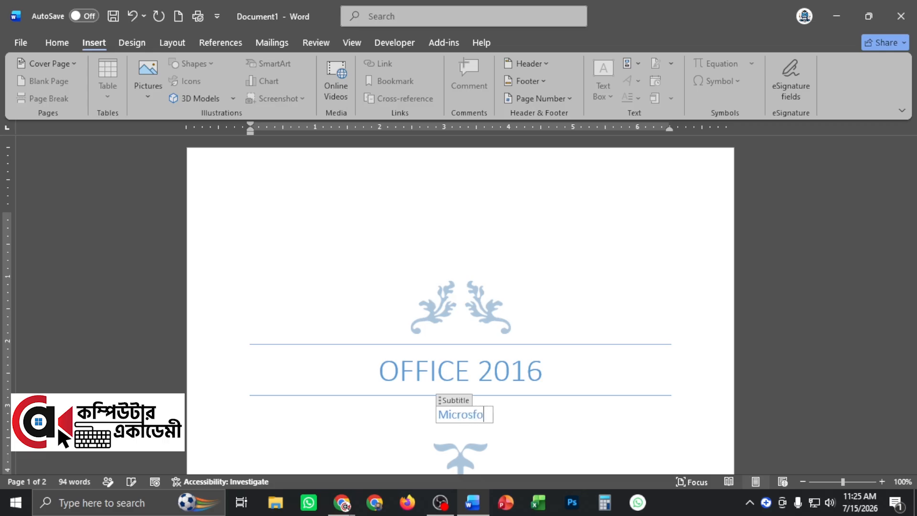
key("BackSpace")
key("BackSpace")
type("oft")
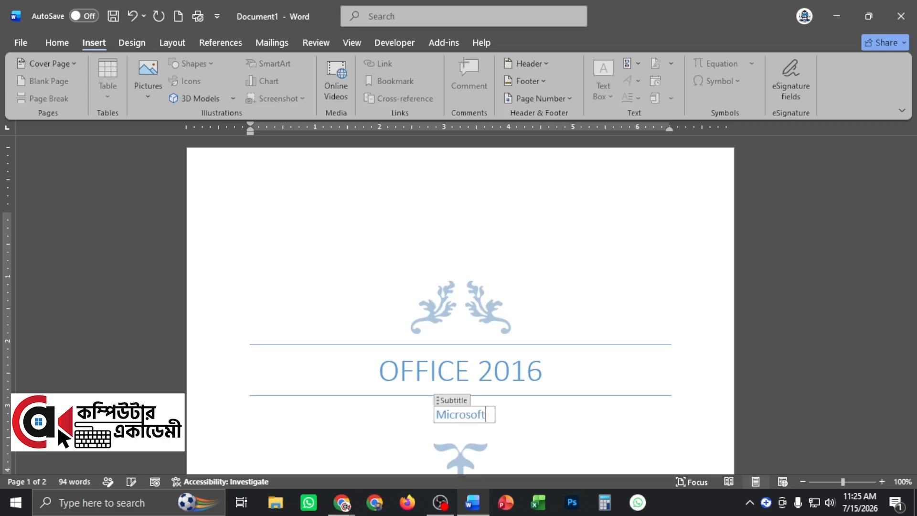
type(" Office")
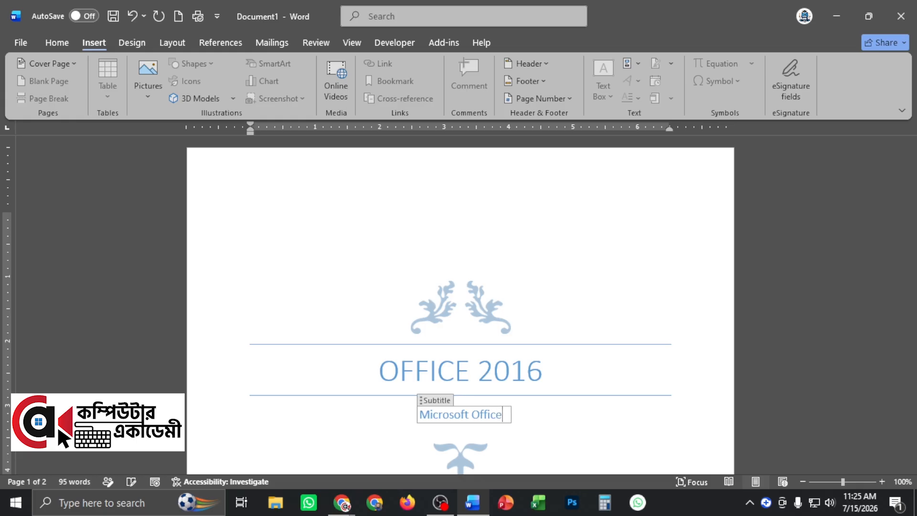
type(" 2016")
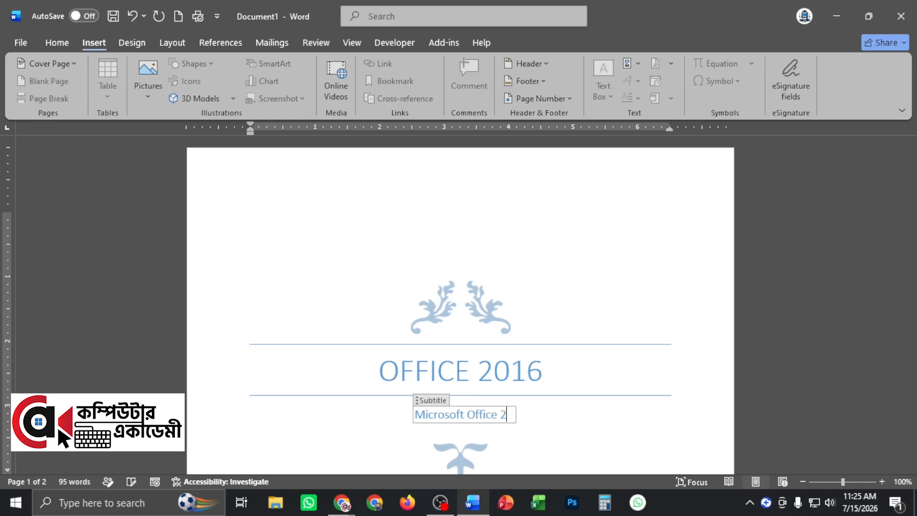
- Set the date field near the foot of the cover page to July 15, 2026
scroll(716, 439, "down", 10)
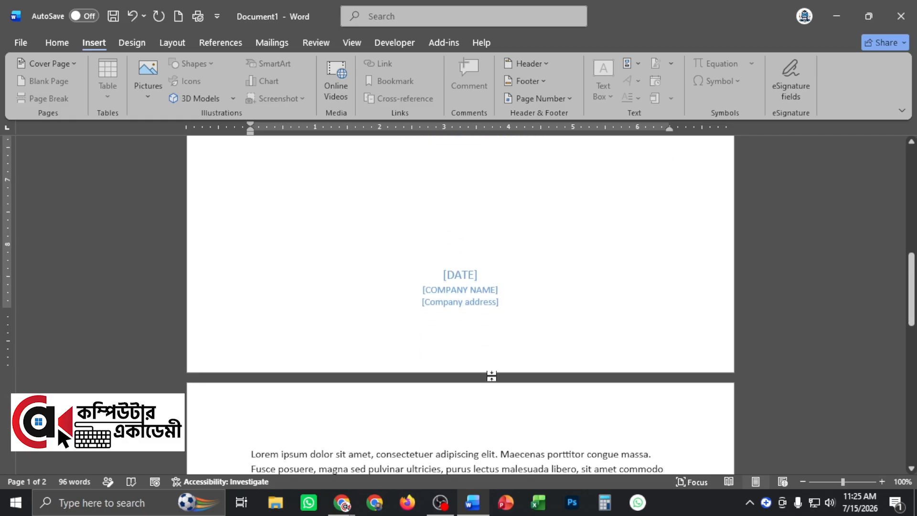
left_click(475, 276)
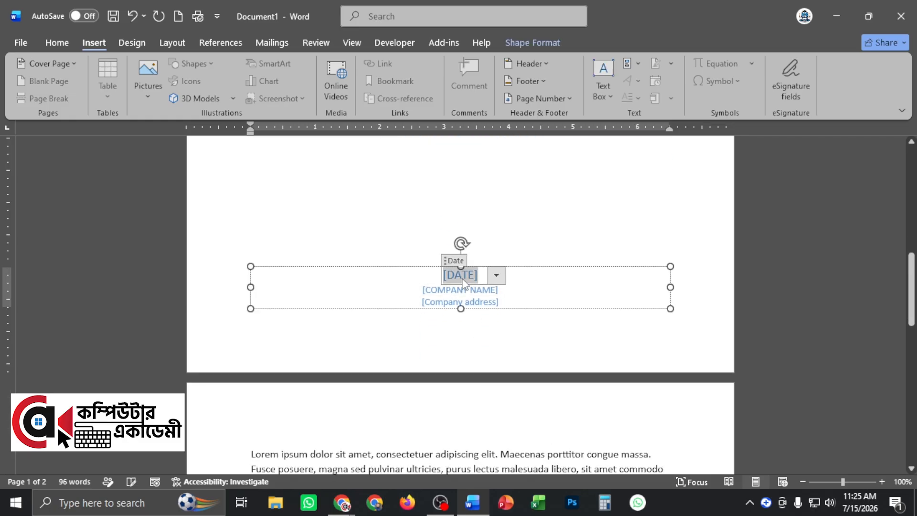
left_click(496, 275)
left_click(444, 340)
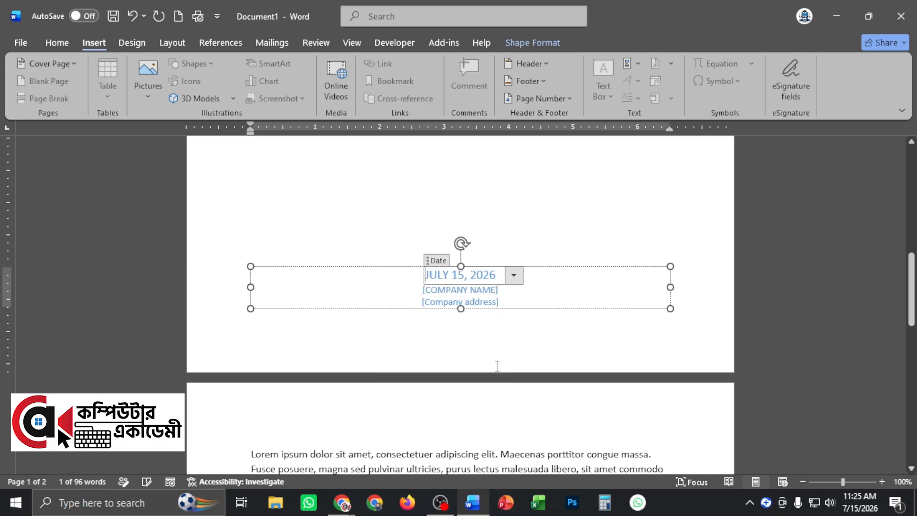
- Fill in the company name placeholder on the cover page with "COMPUTER ACADEMY"
left_click(478, 291)
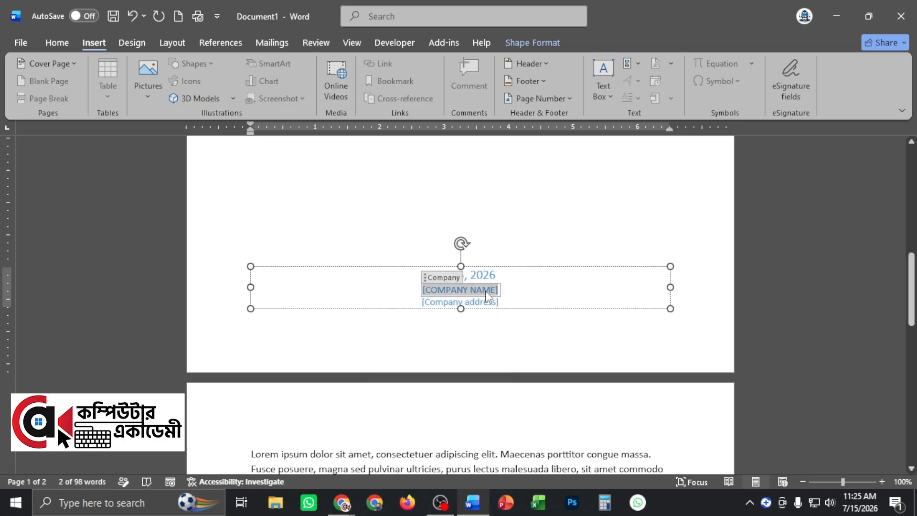
type("COMPUTER")
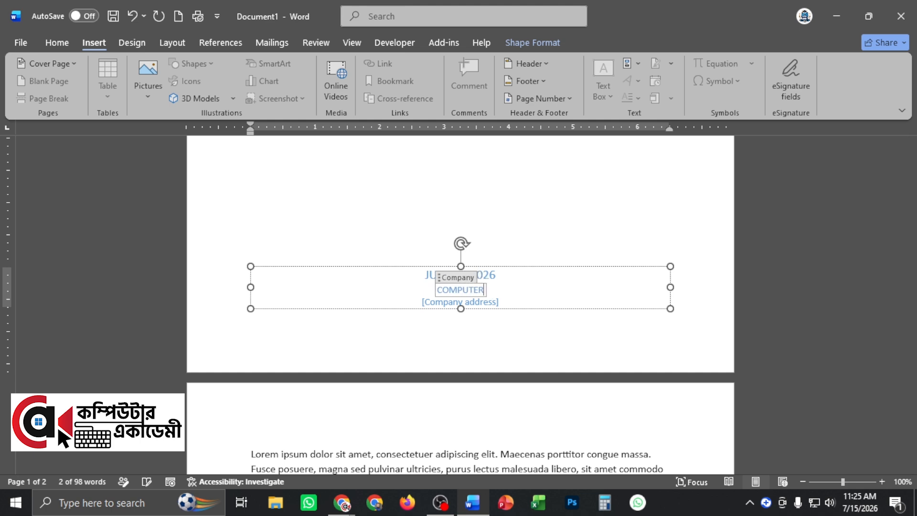
type(" ACADEMY")
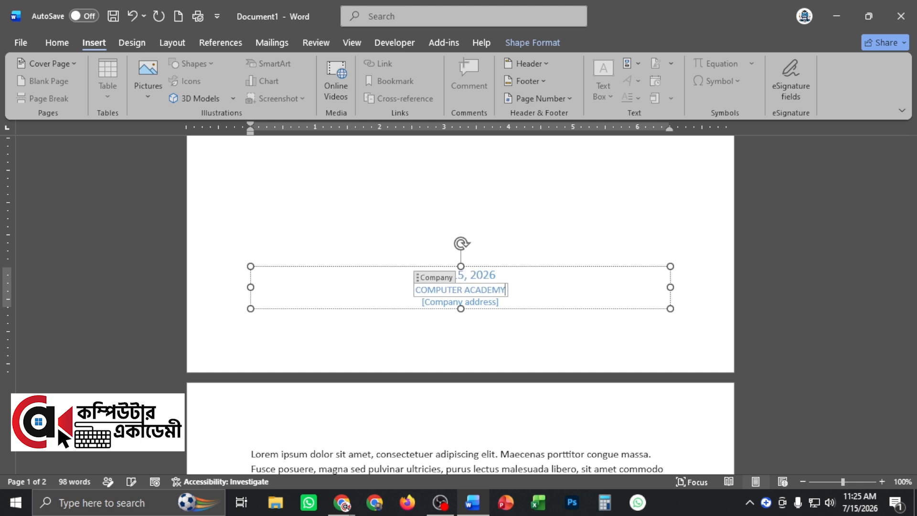
- Fill in the company address placeholder on the cover page with the company's postal address
left_click(439, 303)
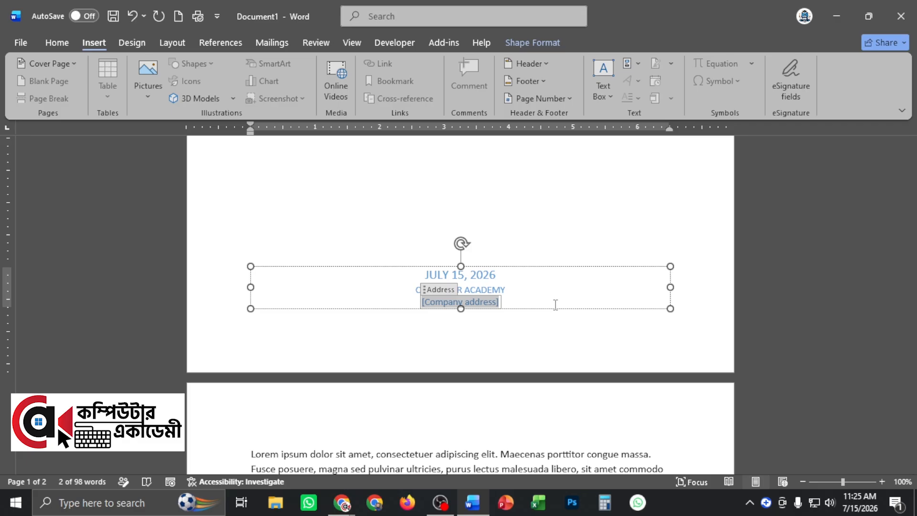
type("Bhadraghat Bazar")
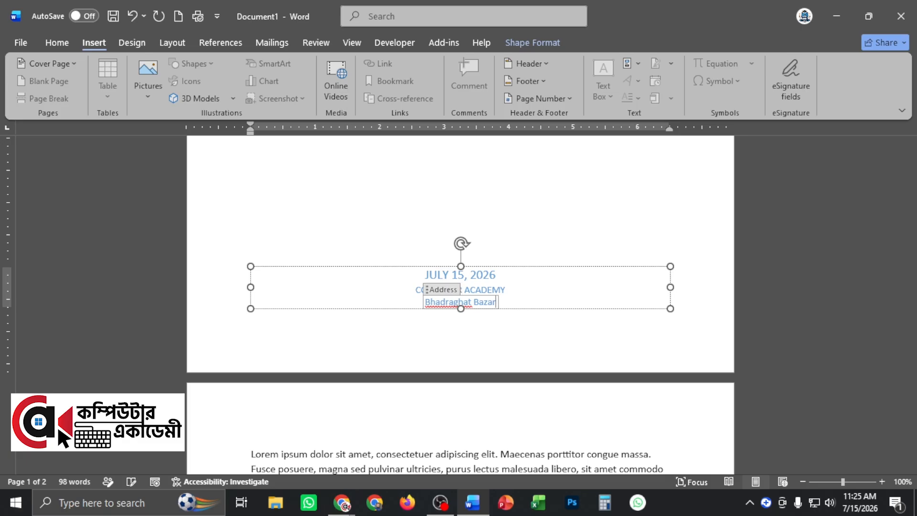
type(",")
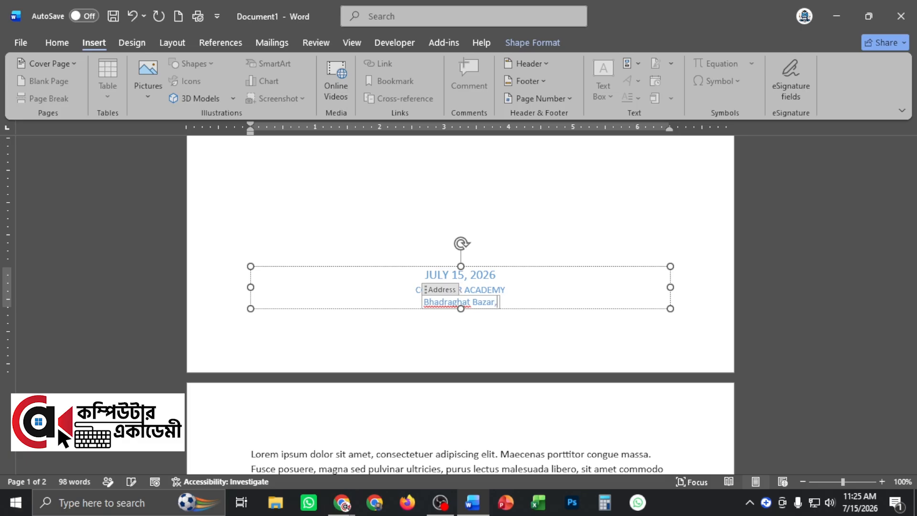
type(" Sirajga")
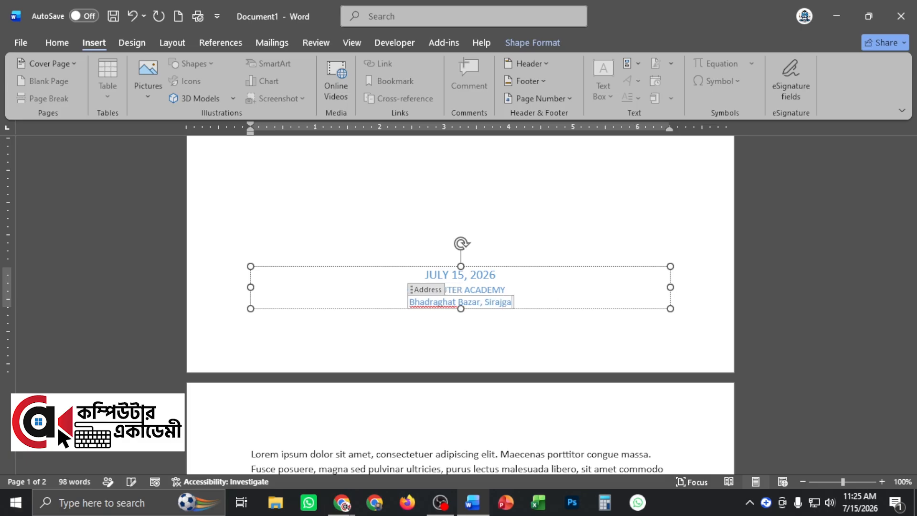
type("nj Sadaer,")
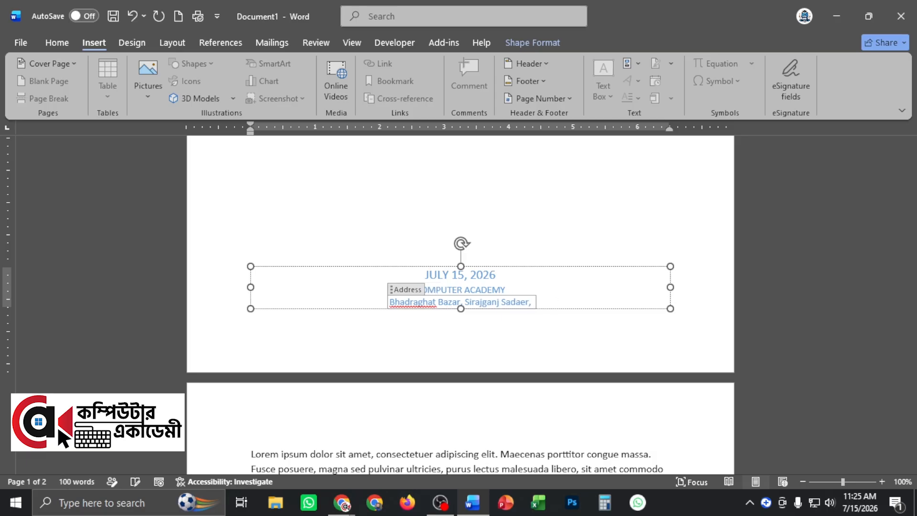
type(" Sirajganj")
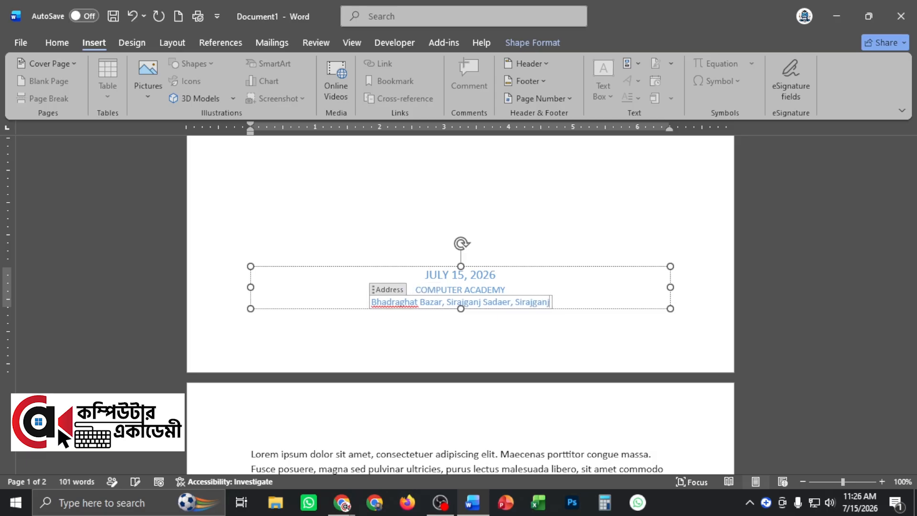
- Review the filled-in cover page from title to address, along with the body text page that follows it
scroll(499, 337, "up", 3)
scroll(442, 391, "down", 10)
left_click(371, 403)
scroll(618, 329, "up", 4)
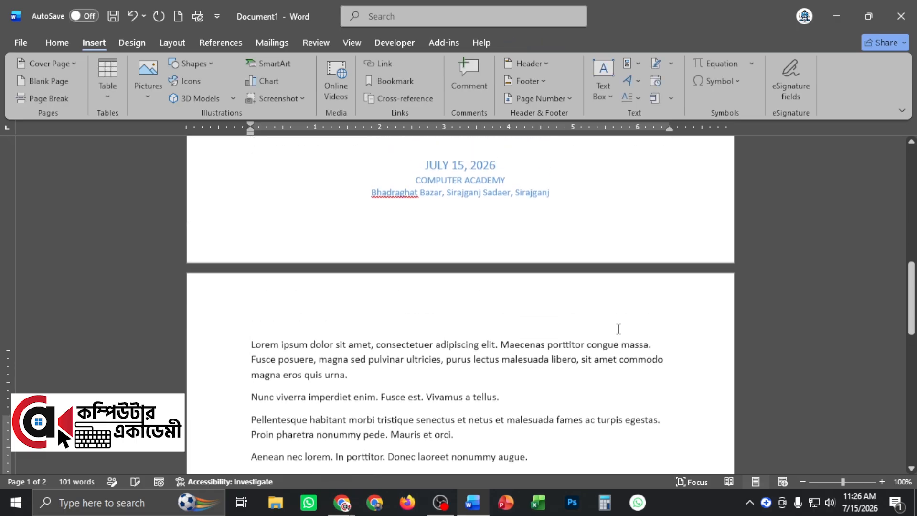
scroll(618, 329, "up", 10)
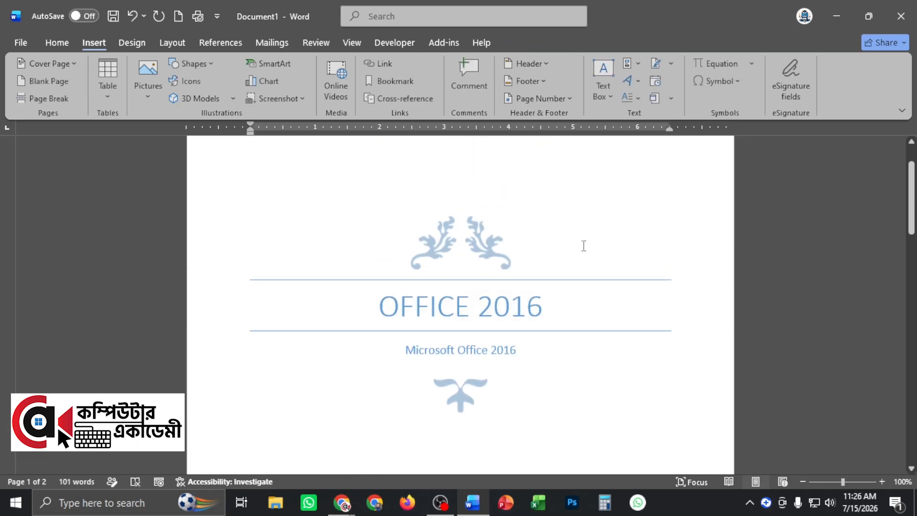
scroll(583, 246, "down", 10)
scroll(472, 374, "up", 7)
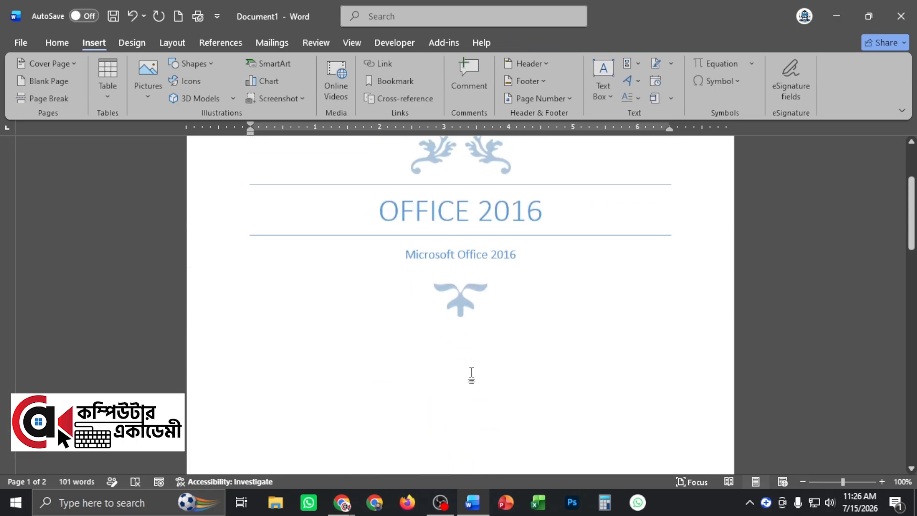
scroll(471, 375, "up", 3)
scroll(270, 170, "up", 1)
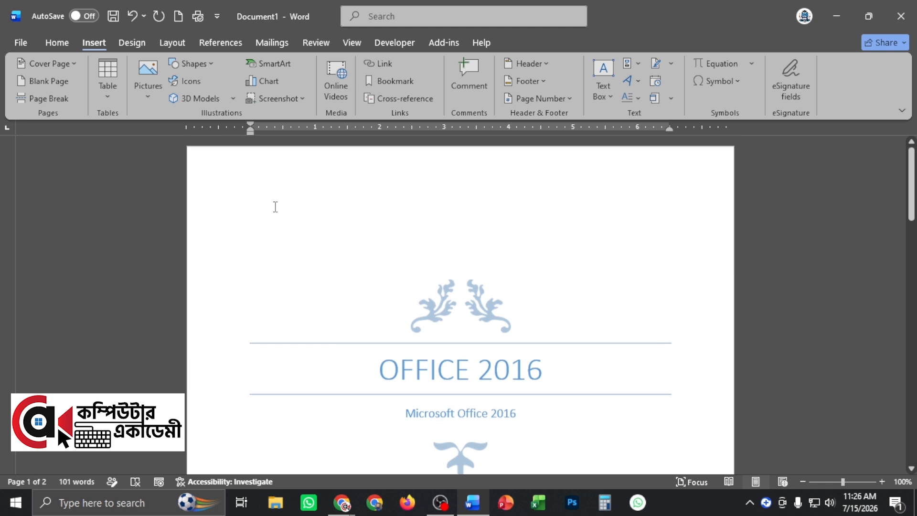
left_click(260, 182)
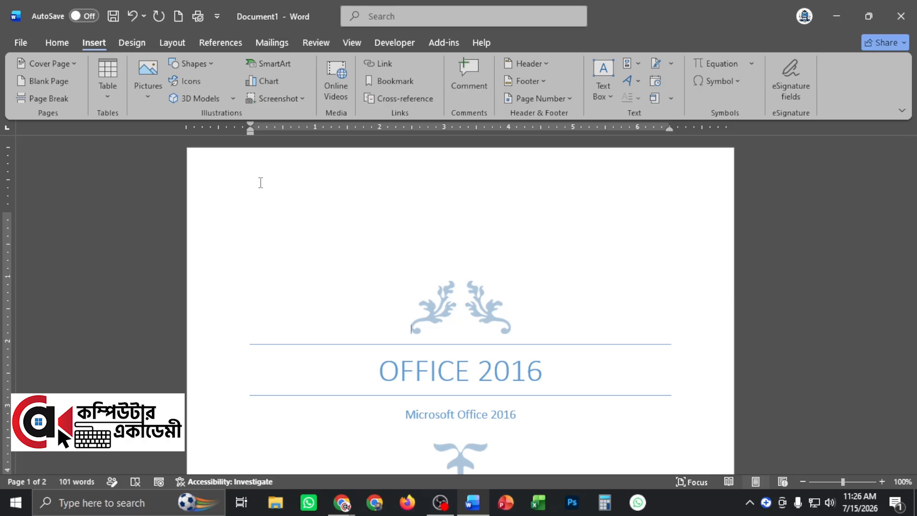
- Replace the current cover page with the built-in Motion design
scroll(319, 303, "down", 10)
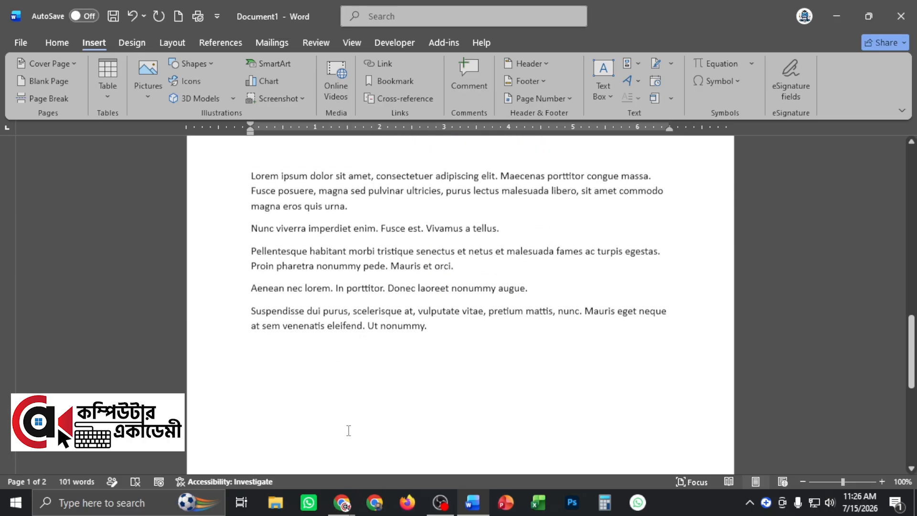
scroll(263, 358, "up", 5)
scroll(446, 168, "down", 6)
left_click(269, 273)
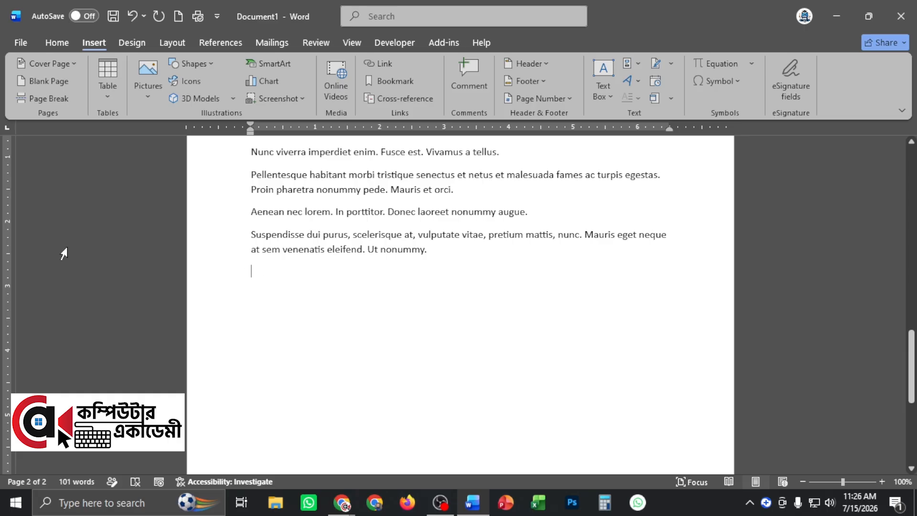
left_click(50, 63)
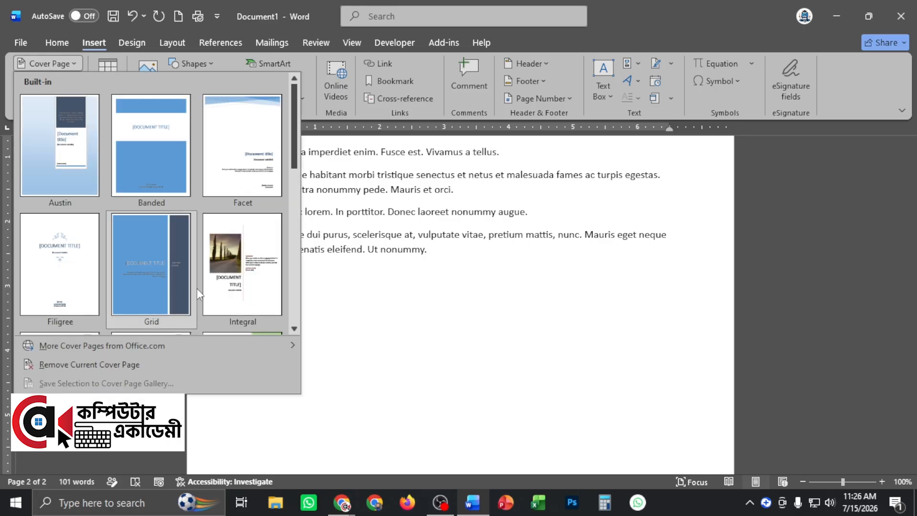
scroll(196, 288, "down", 5)
scroll(201, 280, "up", 4)
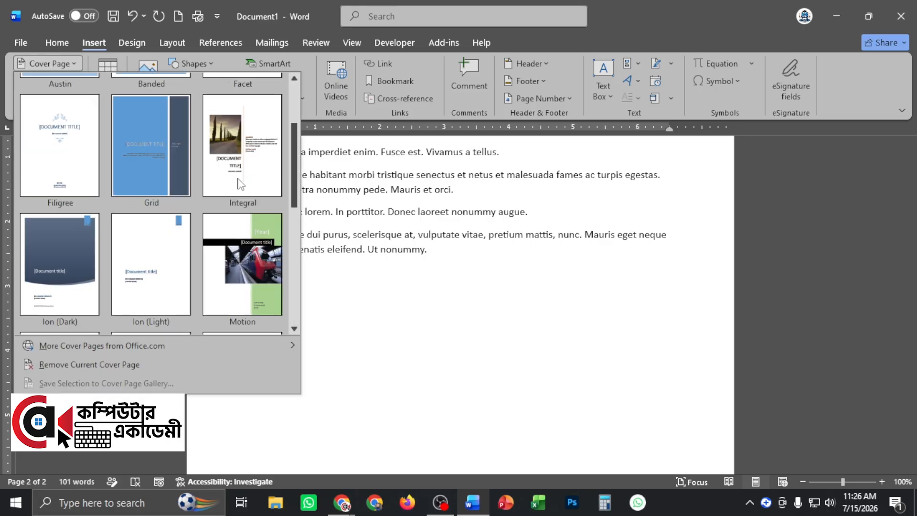
left_click(242, 270)
scroll(492, 303, "up", 1)
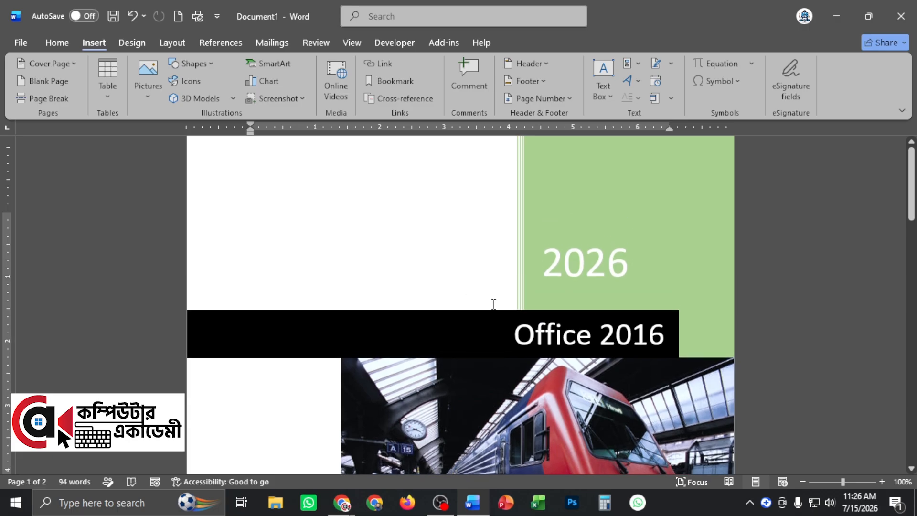
- Examine the Motion cover page from its year and title down to the company and date lines, plus the body text page
scroll(535, 305, "down", 3)
scroll(535, 305, "down", 8)
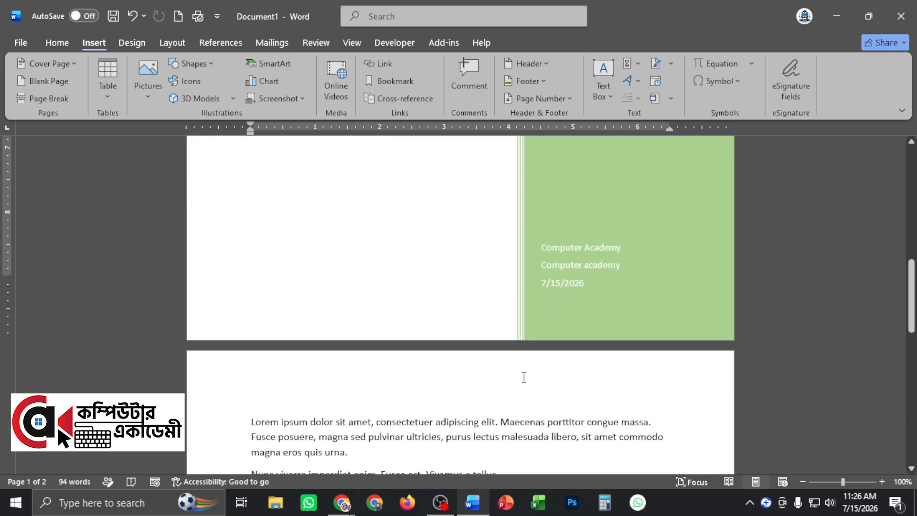
scroll(524, 377, "up", 10)
scroll(620, 371, "down", 8)
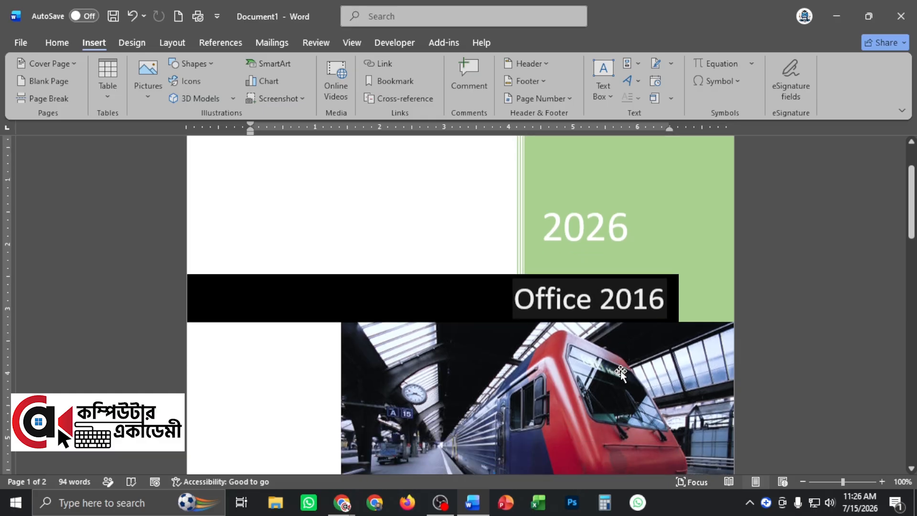
scroll(671, 378, "down", 10)
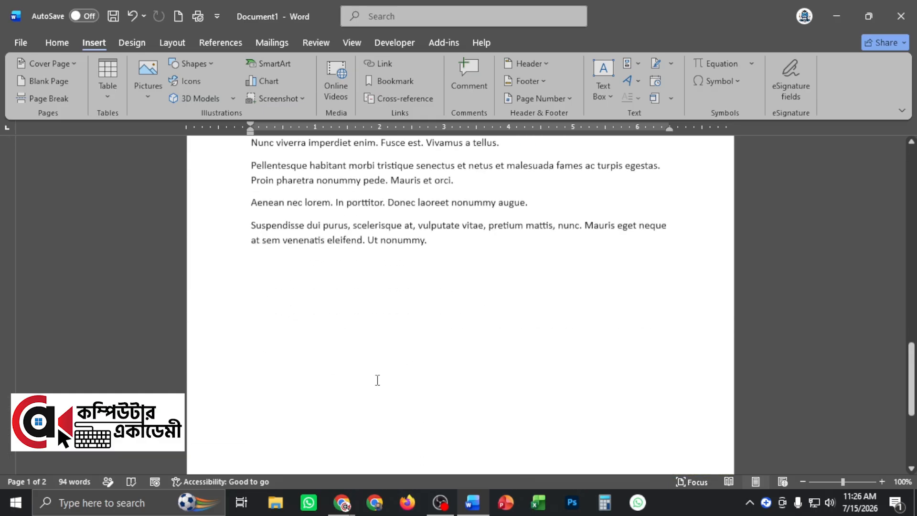
- Insert a blank page after the last body paragraph on page 2
left_click(291, 221)
scroll(328, 247, "up", 3)
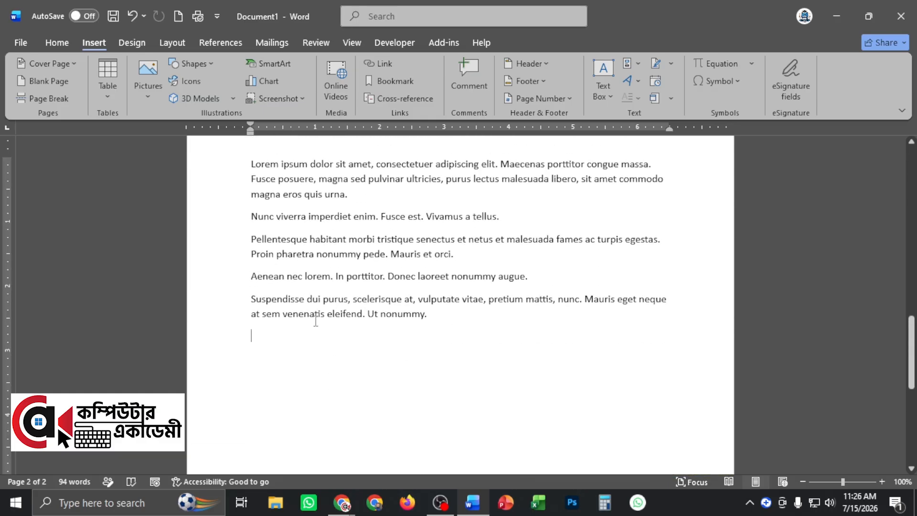
scroll(371, 350, "up", 4)
scroll(381, 348, "down", 2)
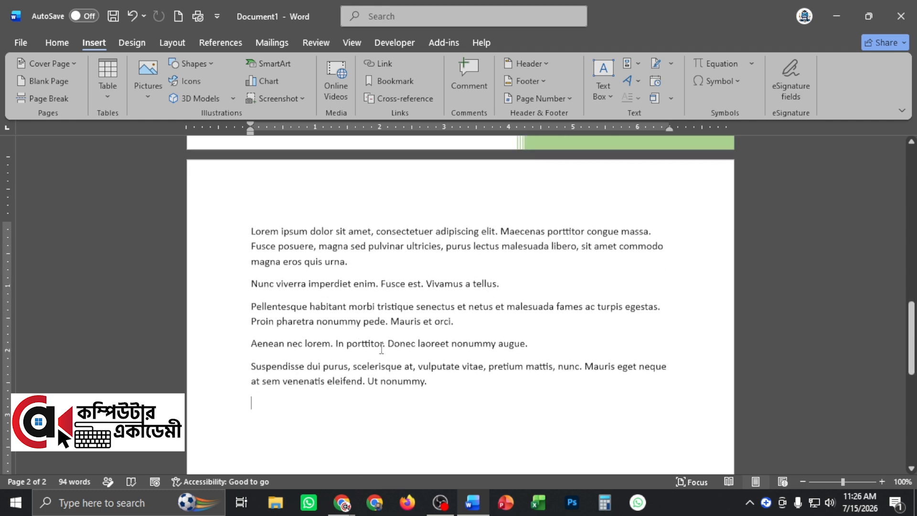
scroll(250, 379, "down", 3)
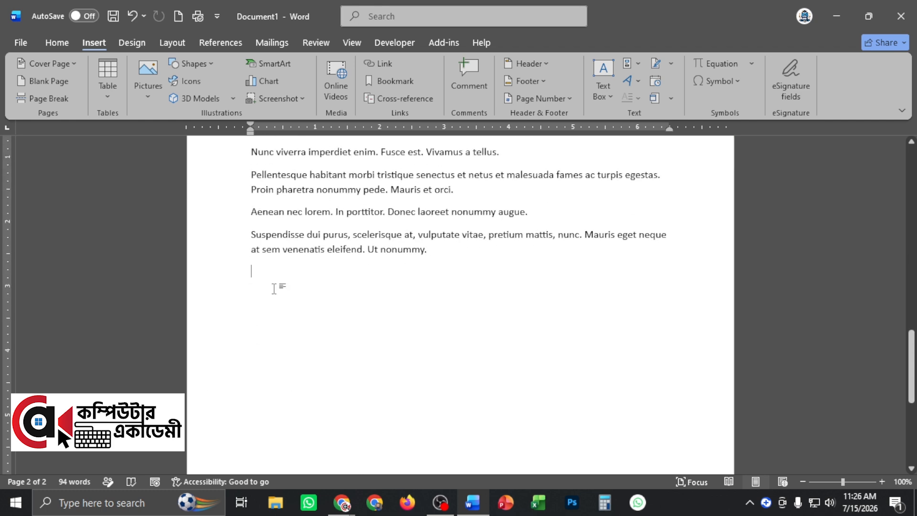
scroll(271, 293, "down", 6)
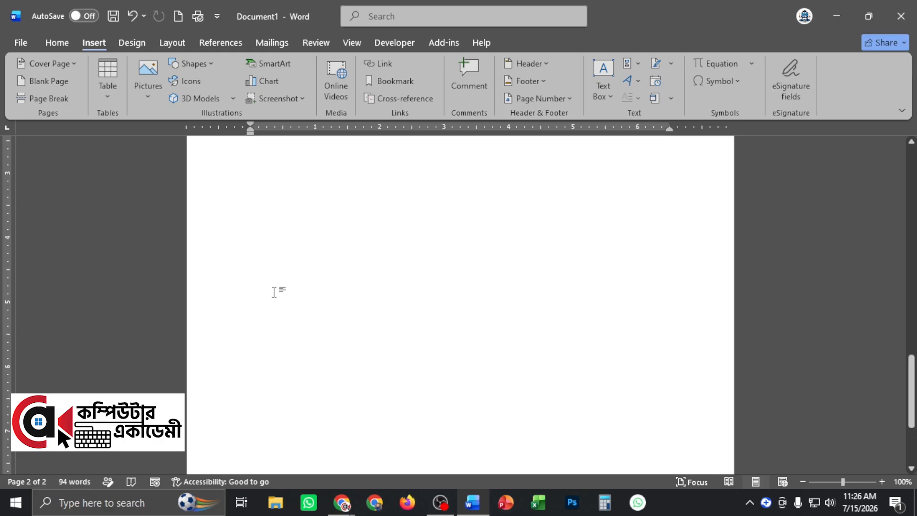
scroll(306, 412, "down", 1)
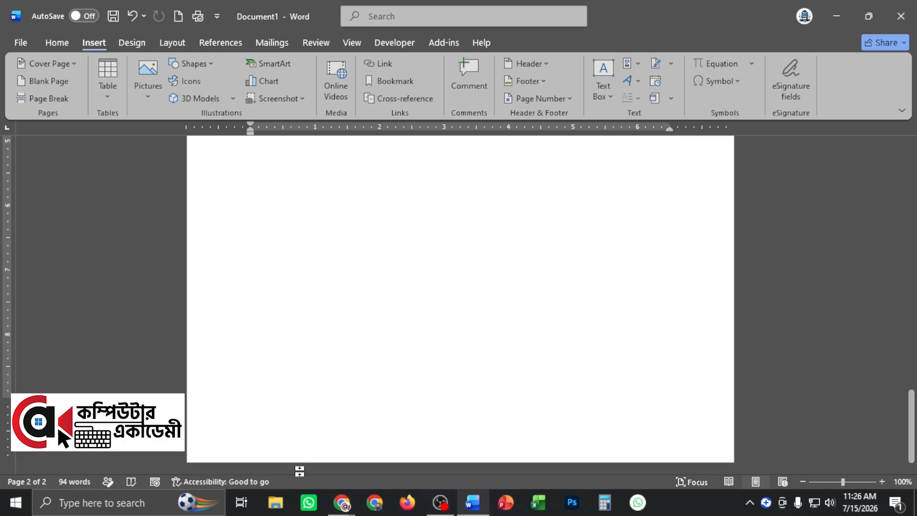
scroll(327, 368, "up", 2)
scroll(254, 354, "up", 2)
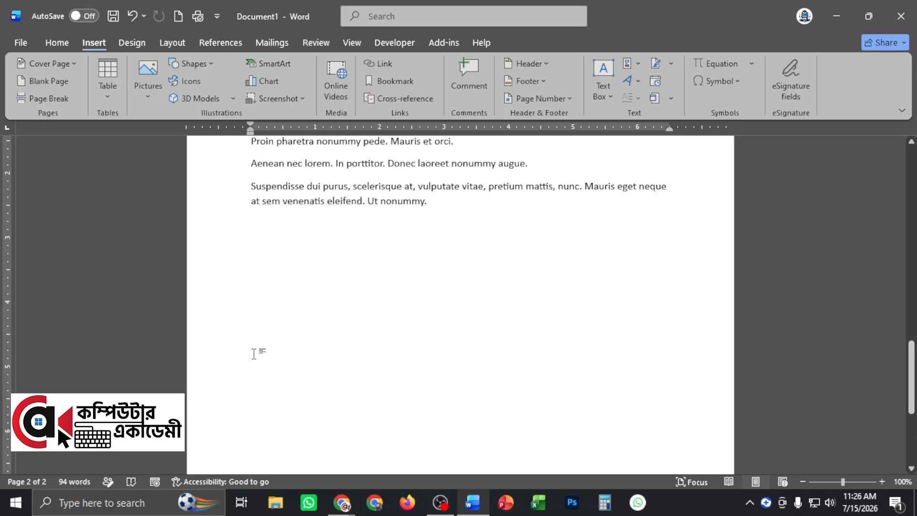
left_click(44, 80)
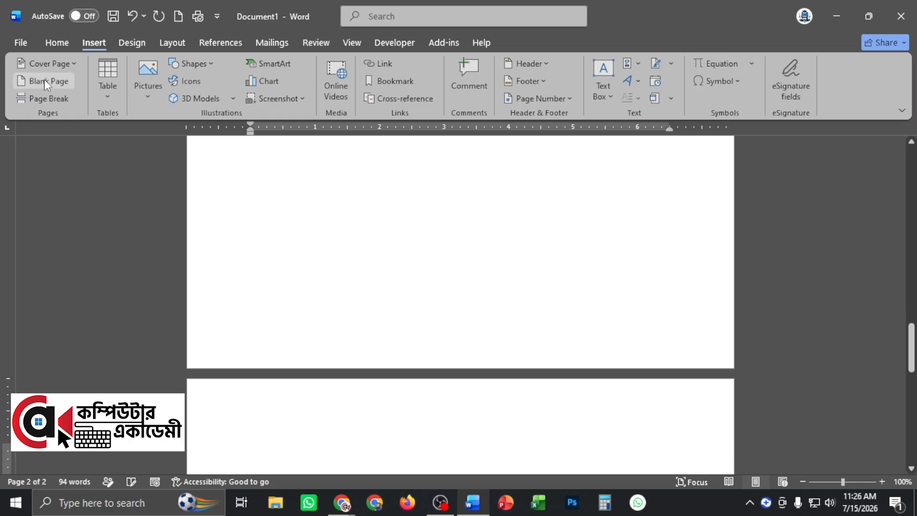
scroll(305, 407, "down", 3)
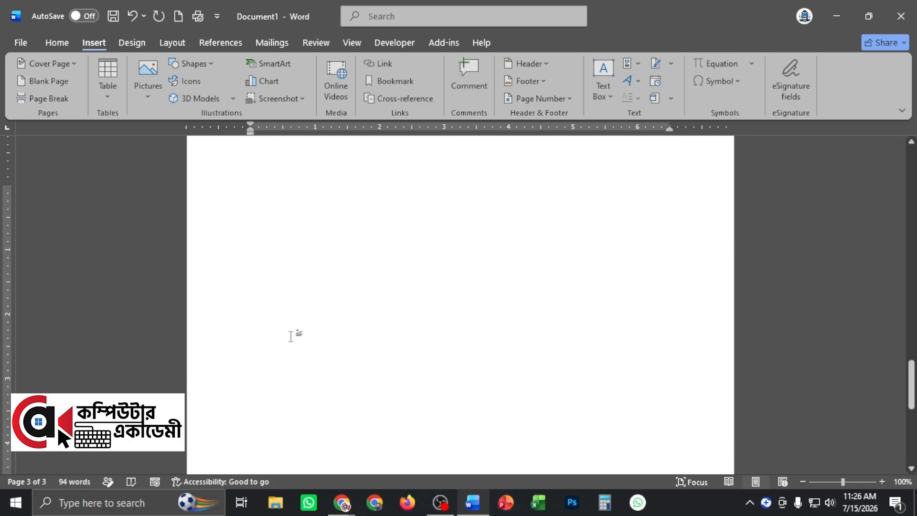
scroll(767, 423, "up", 3)
- Examine the blank, body text and cover pages, comparing the page indicator with the cursor's position on each
left_click_drag(914, 328, 913, 387)
scroll(342, 293, "up", 5)
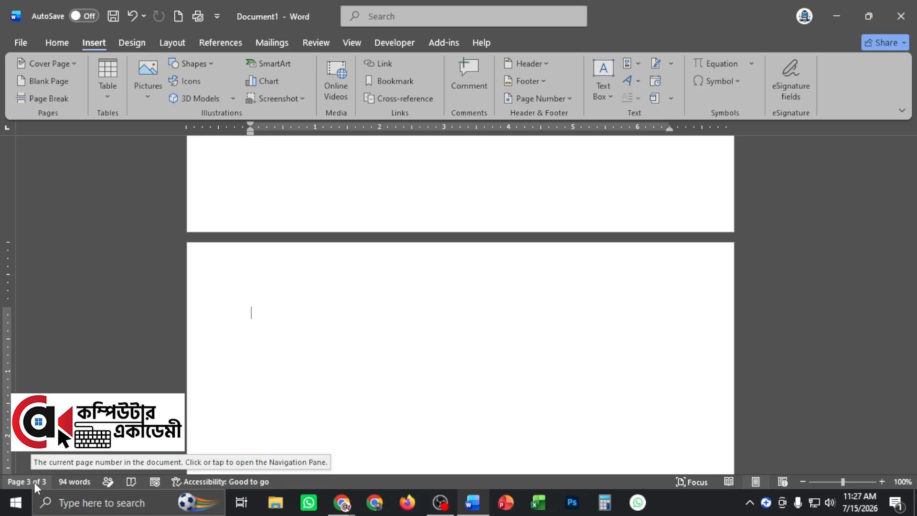
scroll(286, 363, "up", 8)
scroll(343, 359, "up", 1)
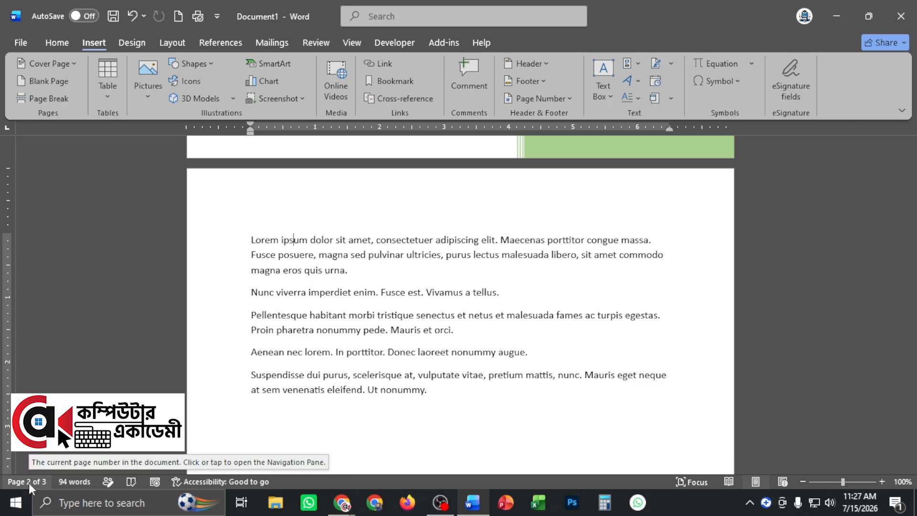
scroll(503, 398, "up", 15)
scroll(502, 397, "up", 1)
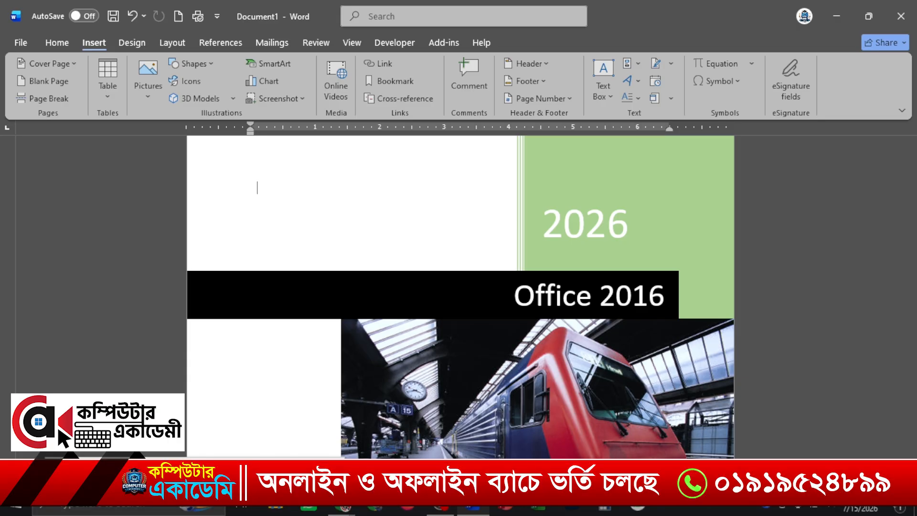
scroll(262, 293, "down", 5)
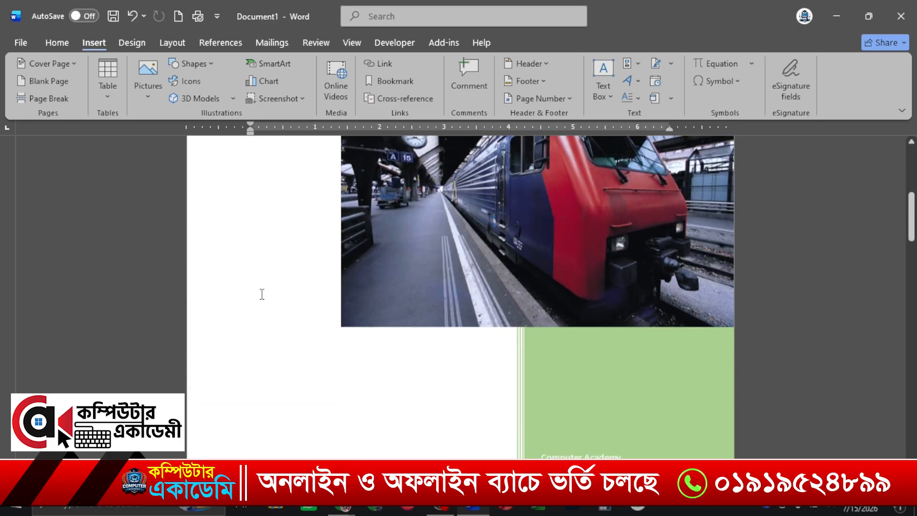
scroll(262, 294, "down", 10)
scroll(428, 379, "up", 4)
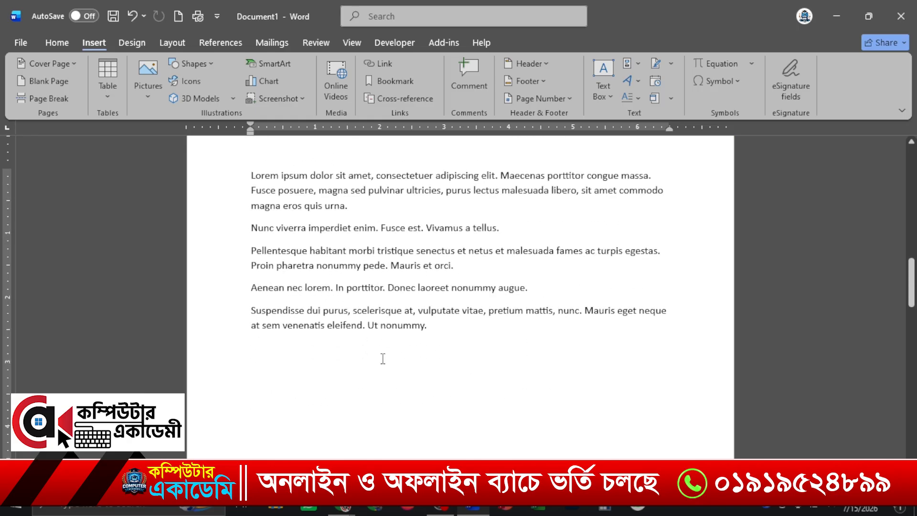
scroll(383, 358, "down", 1)
- Insert repeated page breaks below the body text on page 2 until the document has 18 pages
left_click(305, 302)
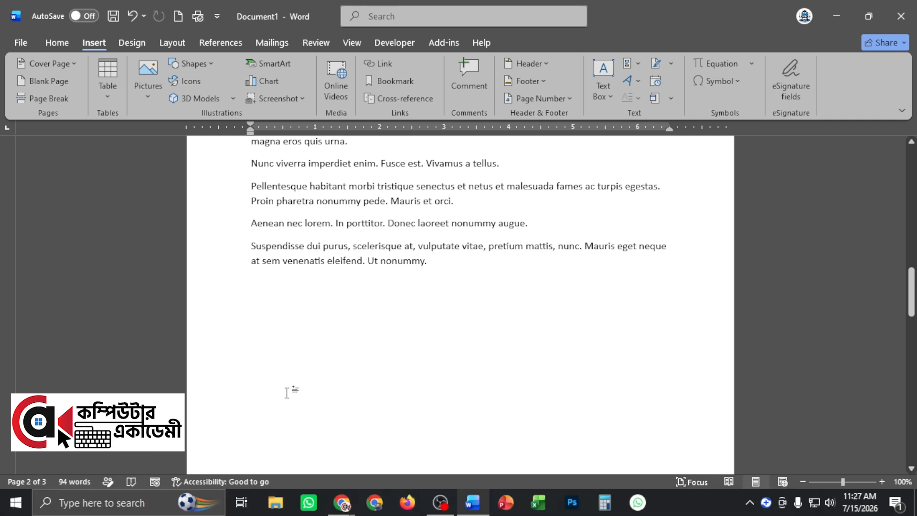
key("ctrl+Return")
key("ctrl+Return")
key("ctrl+Return")
key("ctrl+Return")
key("ctrl+Return")
key("ctrl+Return")
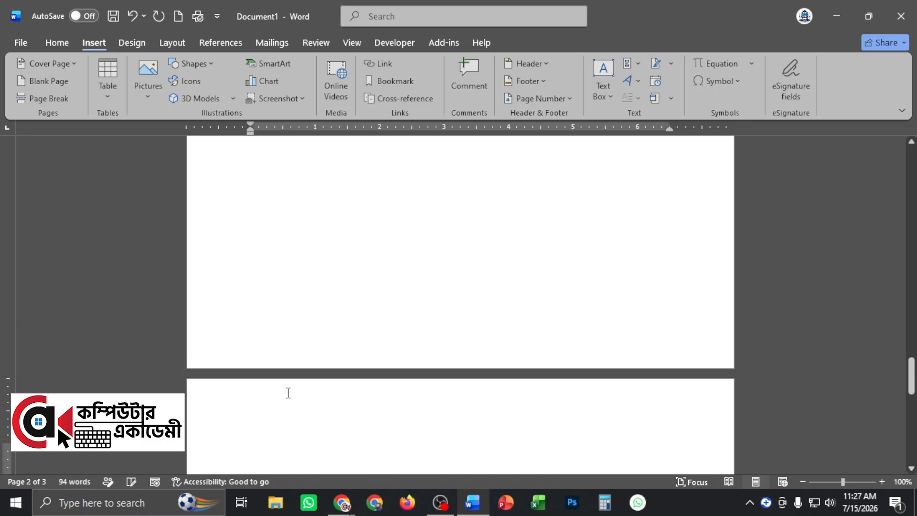
key("ctrl+Return")
key("ctrl+Return")
key("ctrl+Return")
key("ctrl+Return")
key("ctrl+Return")
key("ctrl+Return")
key("ctrl+Return")
key("ctrl+Return")
key("ctrl+Return")
key("ctrl+Return")
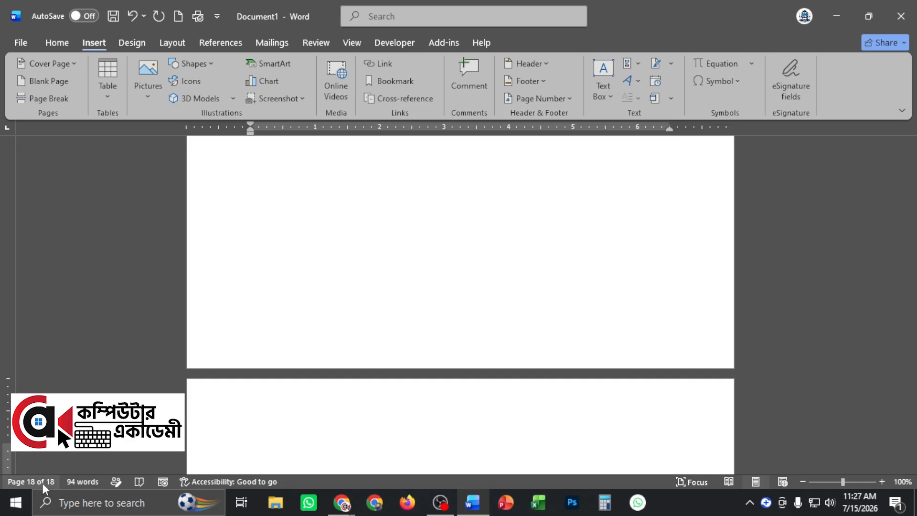
- Insert further page breaks near the end of the document to extend it to 24 pages
scroll(454, 292, "up", 2)
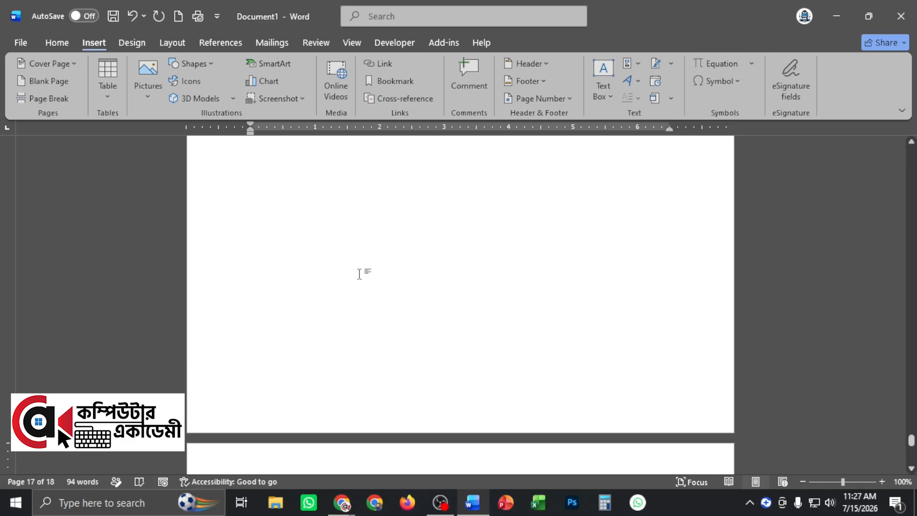
scroll(359, 273, "up", 1)
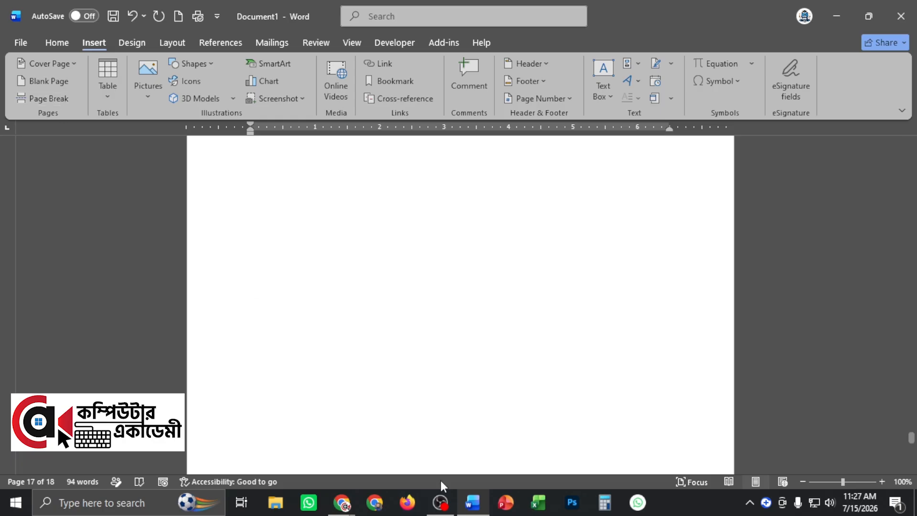
scroll(435, 470, "down", 3)
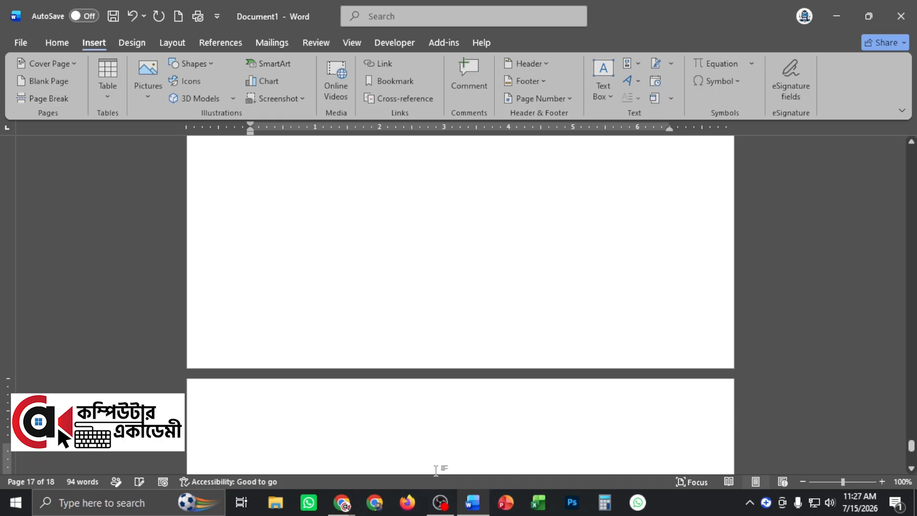
left_click(436, 467)
key("ctrl+Return")
key("ctrl+Return")
key("ctrl+Return")
key("ctrl+Return")
key("ctrl+Return")
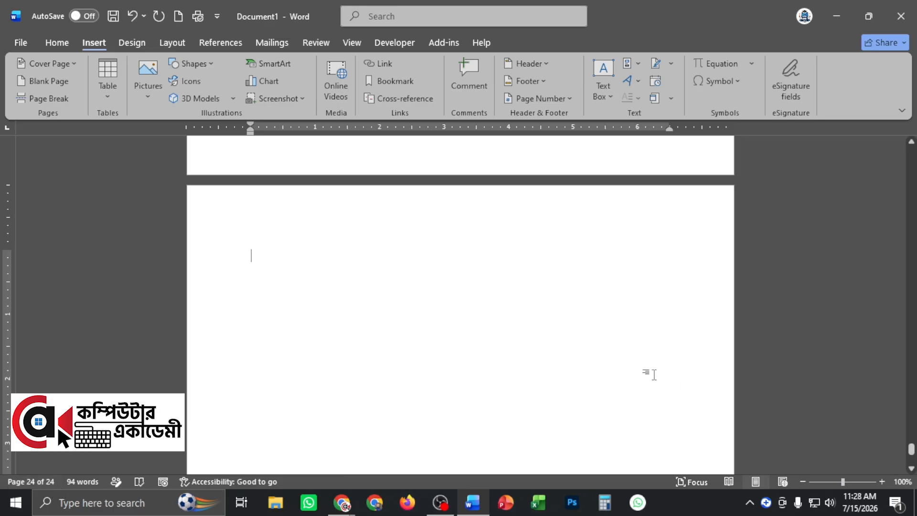
- Return to the cover page at the start of the document and look through it and the body text page
scroll(653, 373, "up", 4)
left_click_drag(911, 447, 911, 152)
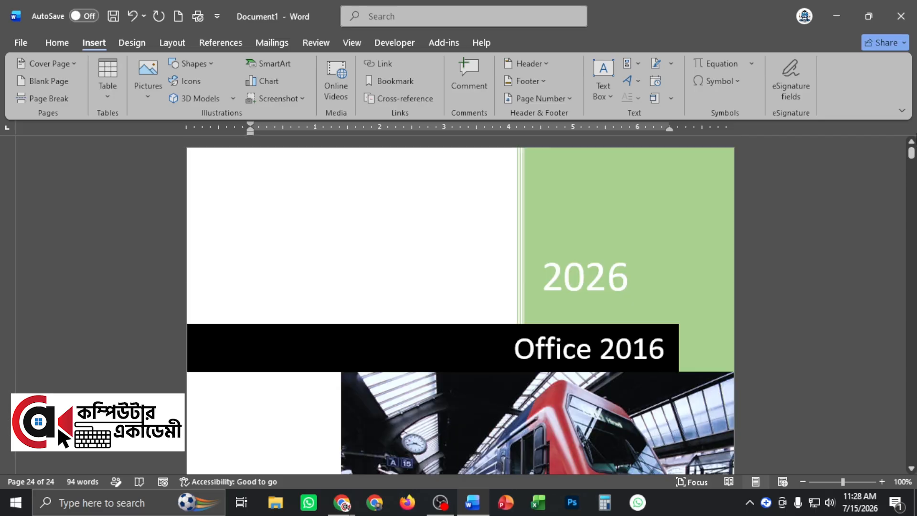
left_click(413, 238)
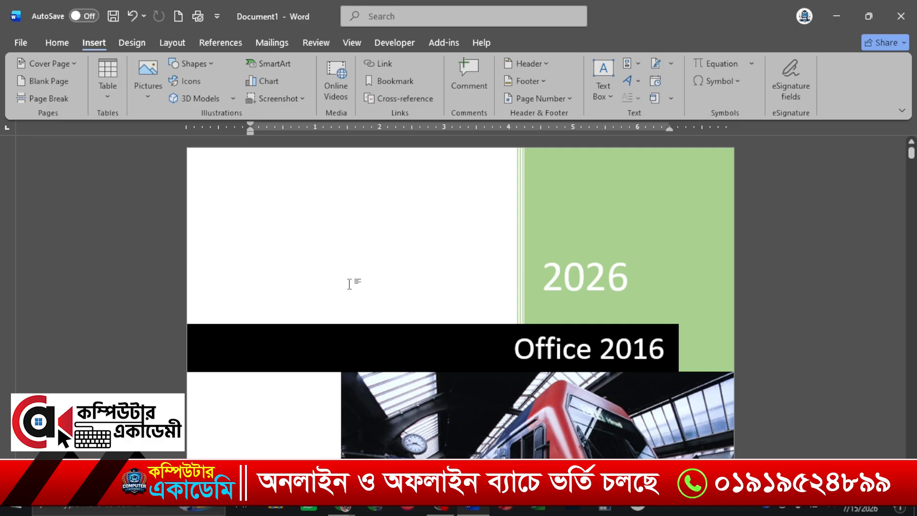
scroll(306, 276, "down", 1)
scroll(305, 275, "down", 12)
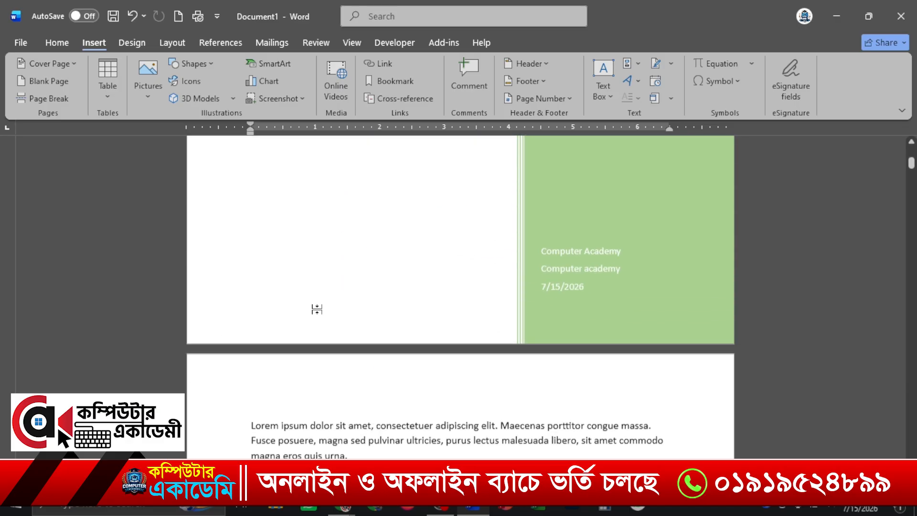
scroll(319, 311, "down", 3)
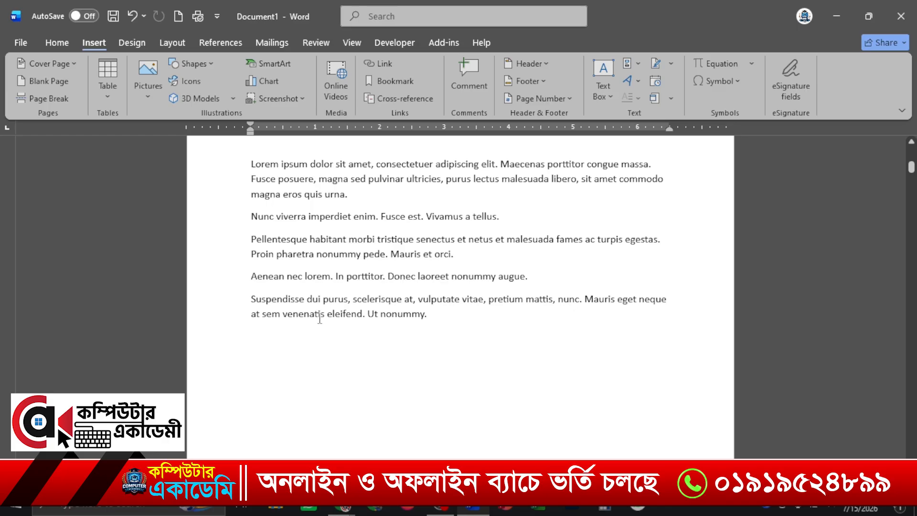
- Extend the "Blank Page" heading on page 3 so that it reads "Blank Page= ctrl+Enter"
scroll(320, 319, "down", 10)
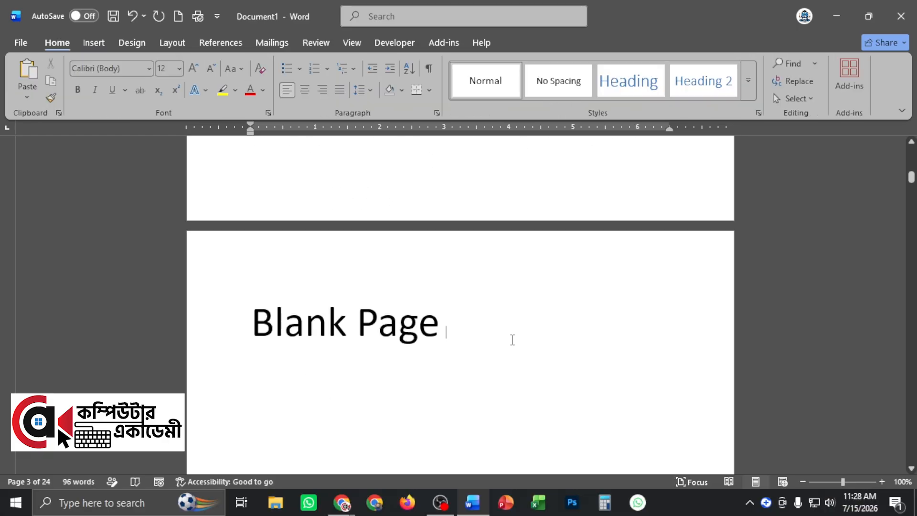
left_click(512, 340)
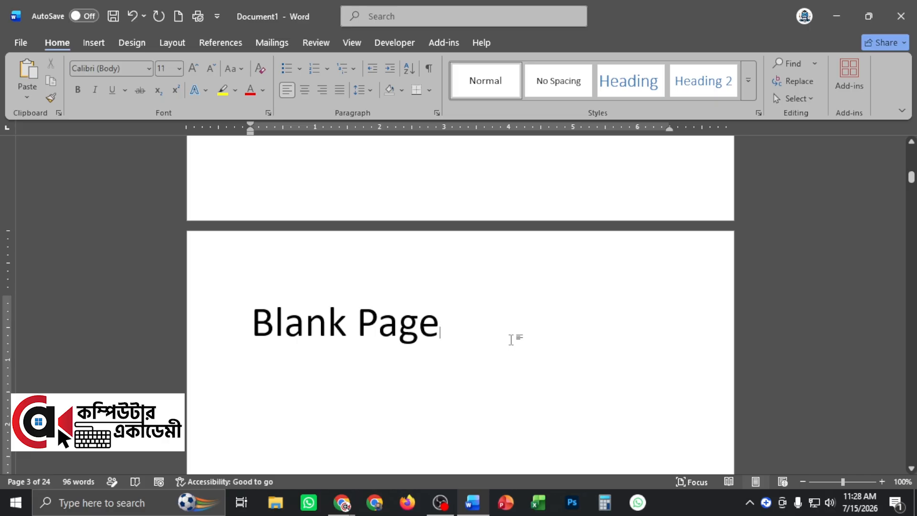
type("= ")
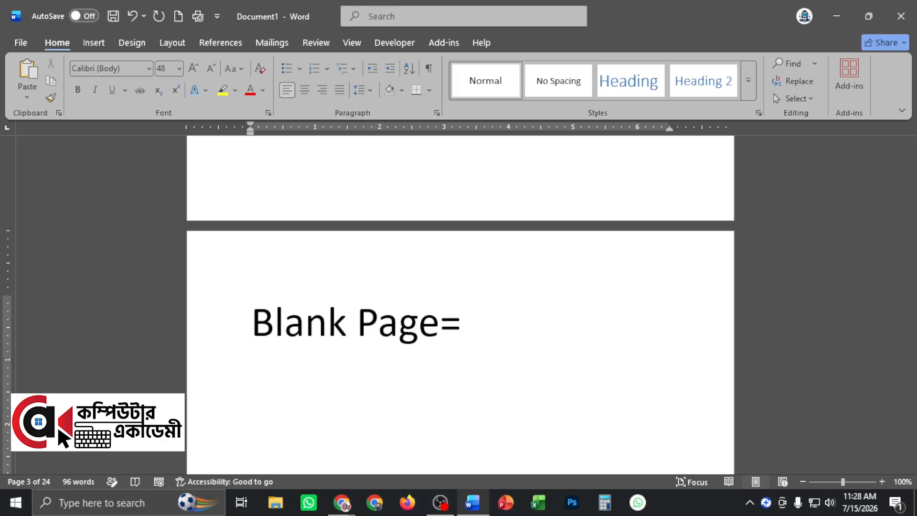
type("ctrl")
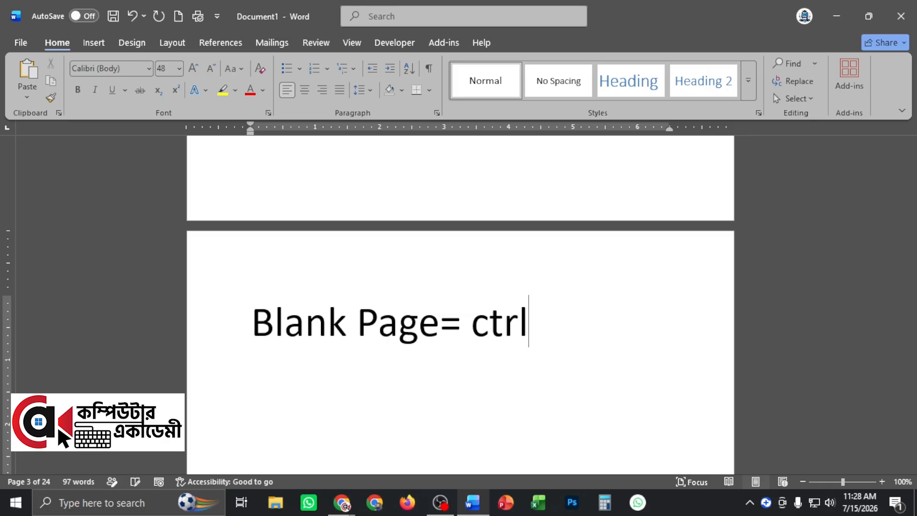
type("+Enter")
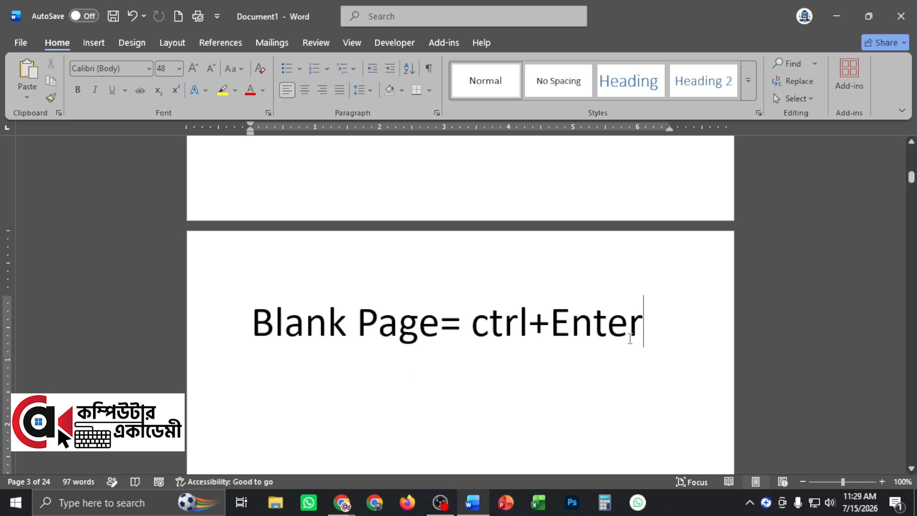
- Insert a page break after the "Blank Page= ctrl+Enter" heading and look over the surrounding pages
scroll(629, 338, "down", 5)
key("ctrl+Return")
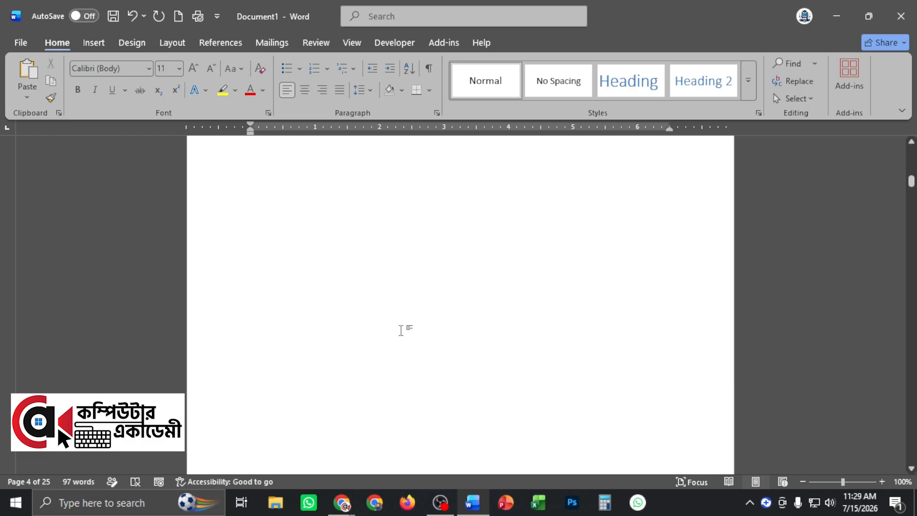
scroll(395, 338, "up", 3)
scroll(407, 320, "down", 3)
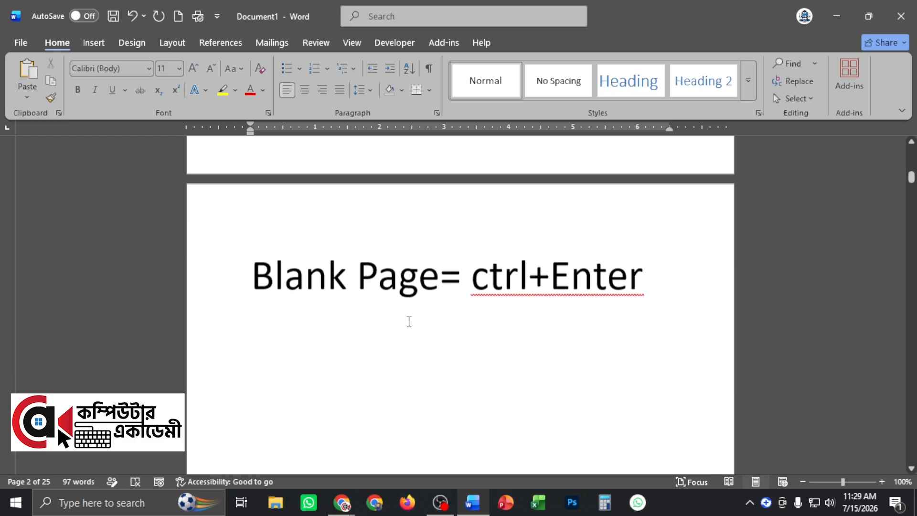
scroll(410, 317, "down", 3)
scroll(388, 313, "up", 1)
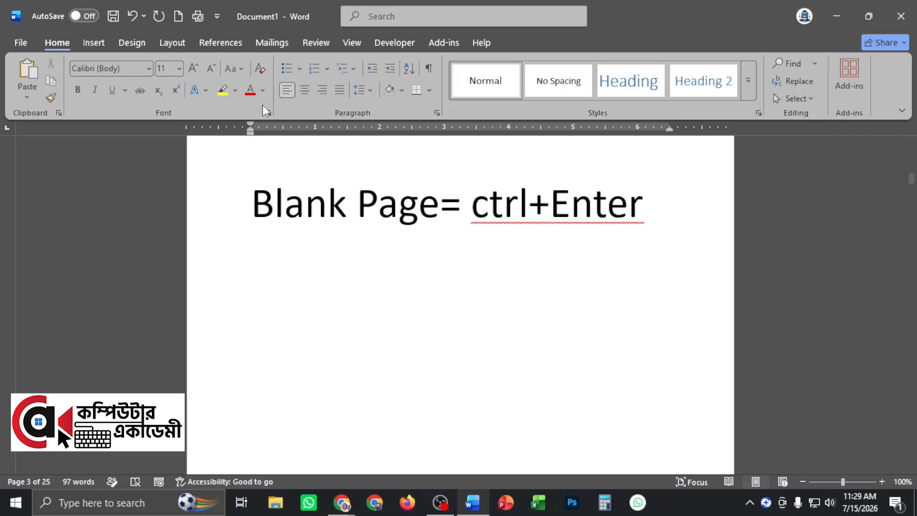
- Place the cursor at the "Blank Page= ctrl+Enter" heading on page 3 and insert another page break
left_click(94, 44)
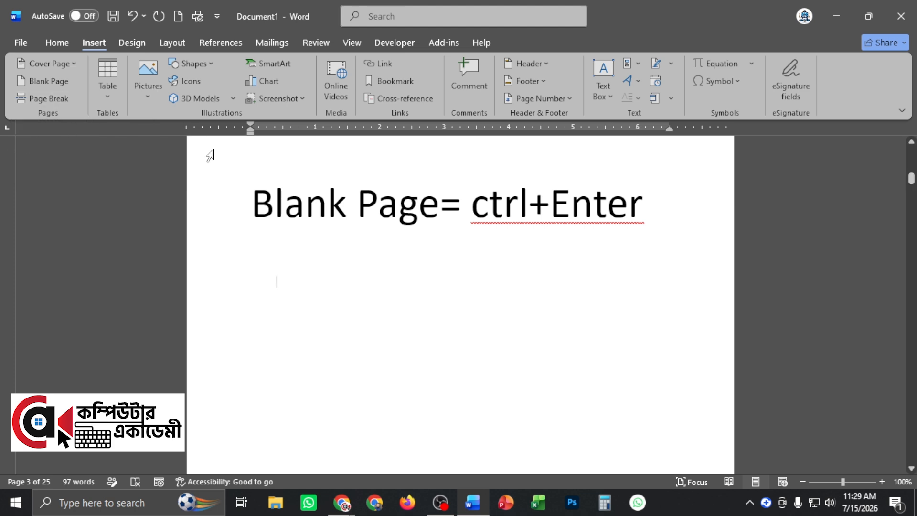
scroll(210, 156, "up", 2)
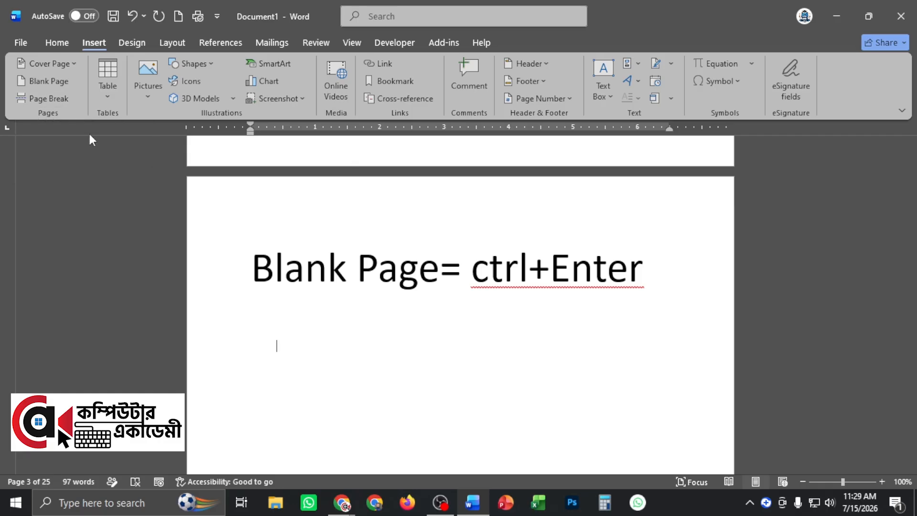
scroll(385, 364, "down", 2)
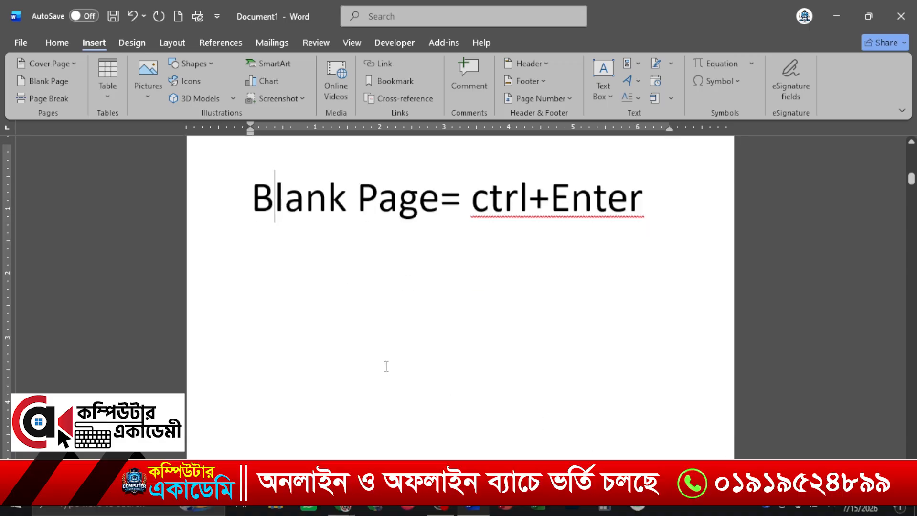
left_click(268, 241)
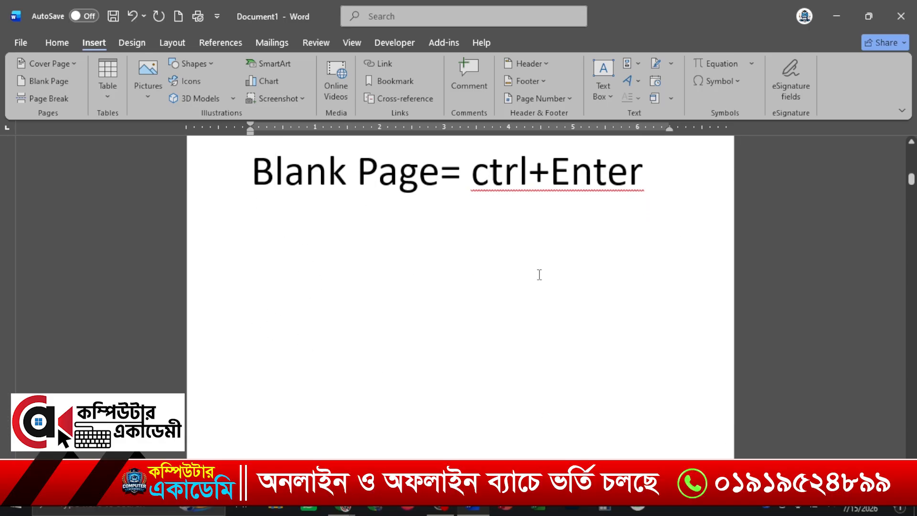
key("ctrl+Return")
scroll(381, 302, "down", 4)
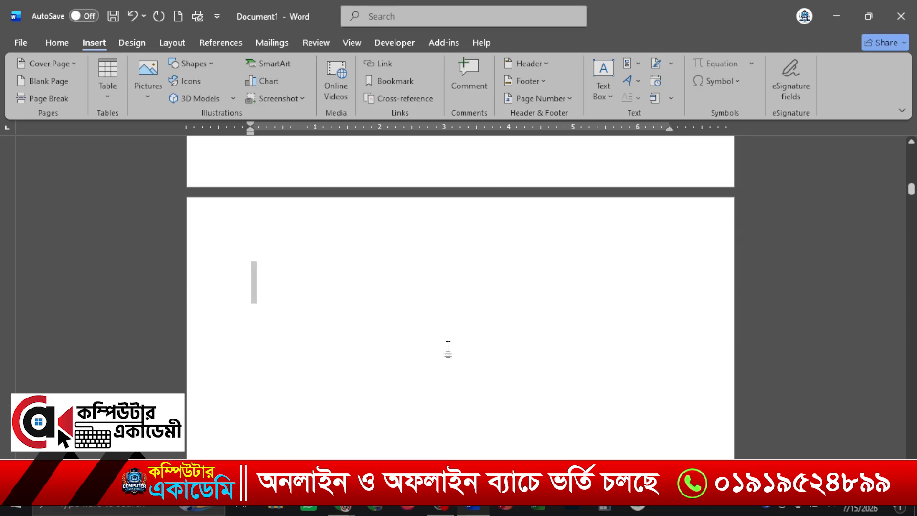
- Clear all content from the document to leave a single empty page
key("ctrl+z")
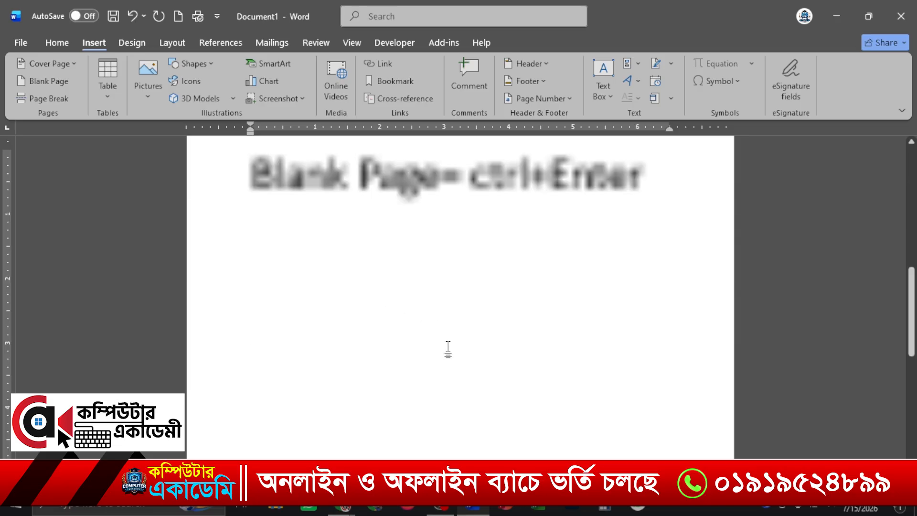
key("ctrl+z")
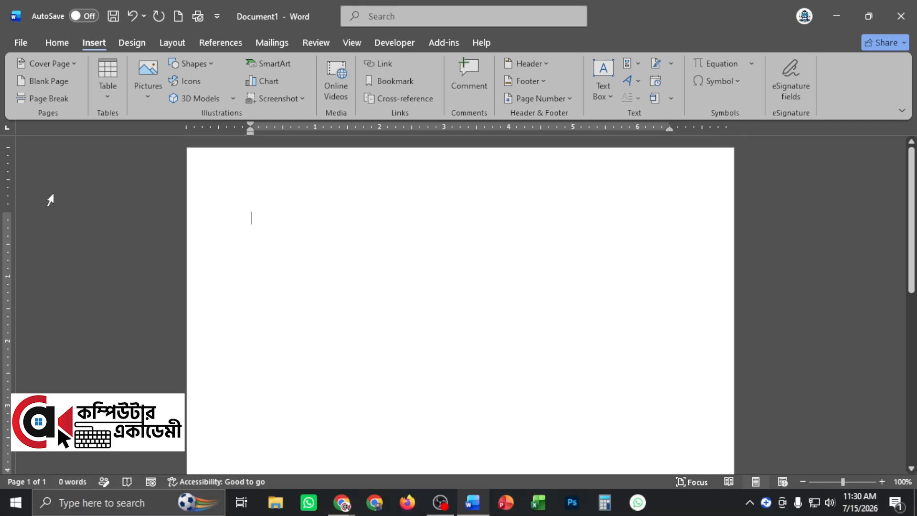
key("Return")
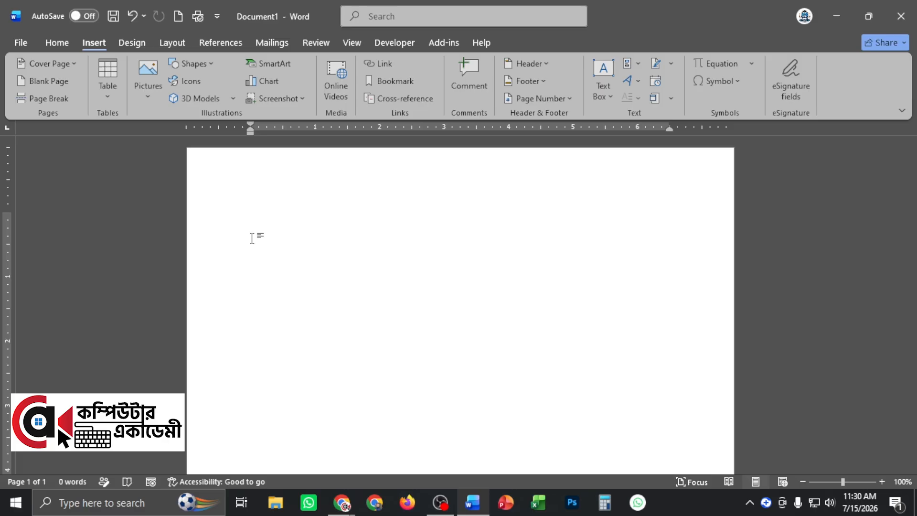
- Enter the centred title "Student Form" on the empty page and enlarge it to 20 pt
key("ctrl+e")
type("Student Form")
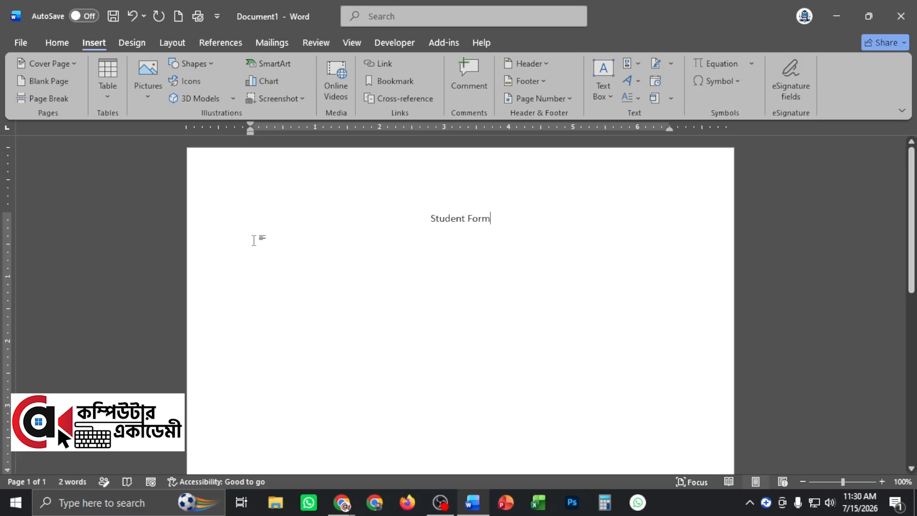
key("ctrl+a")
left_click(67, 45)
left_click(194, 69)
left_click(194, 69)
left_click(193, 69)
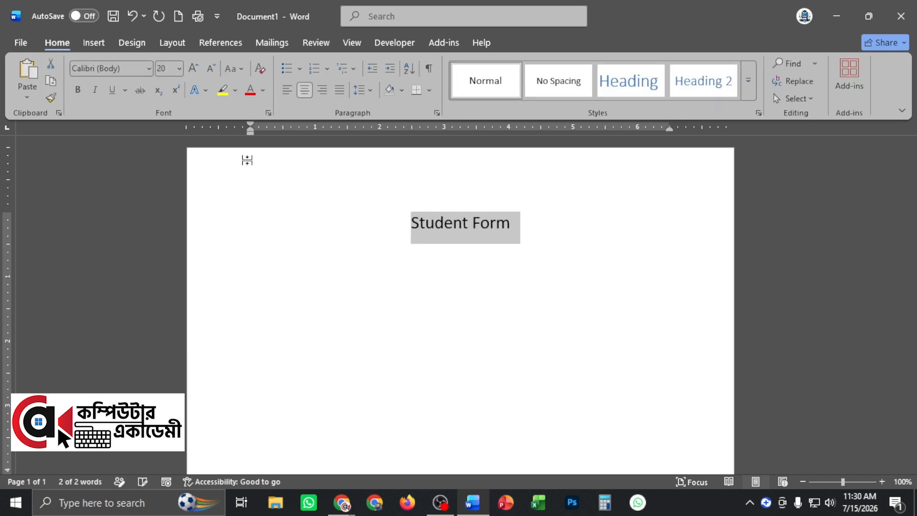
- Start a left-aligned line below the title and insert a table with four columns and five rows there
left_click(553, 295)
key("Return")
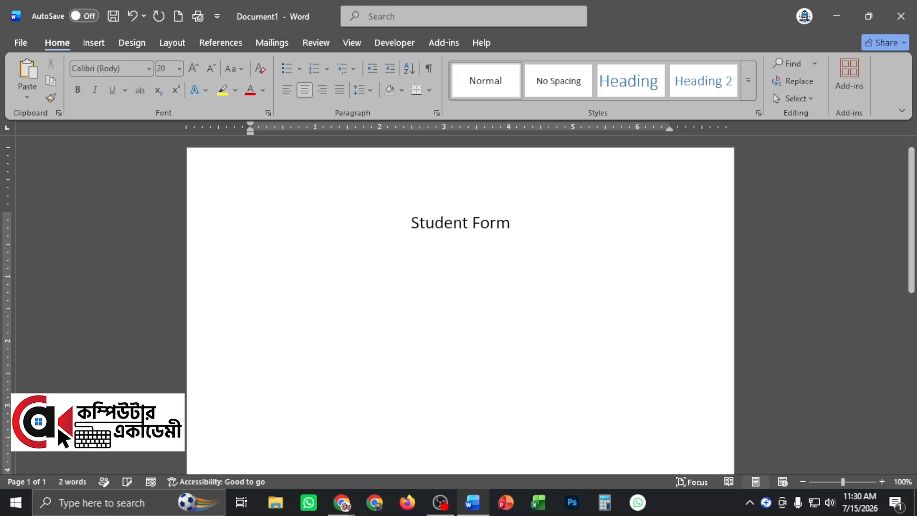
key("ctrl+l")
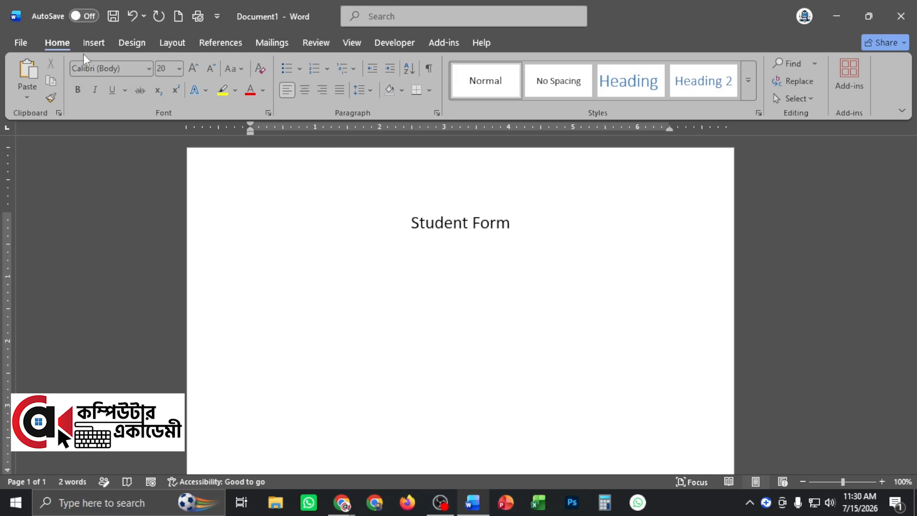
left_click(95, 43)
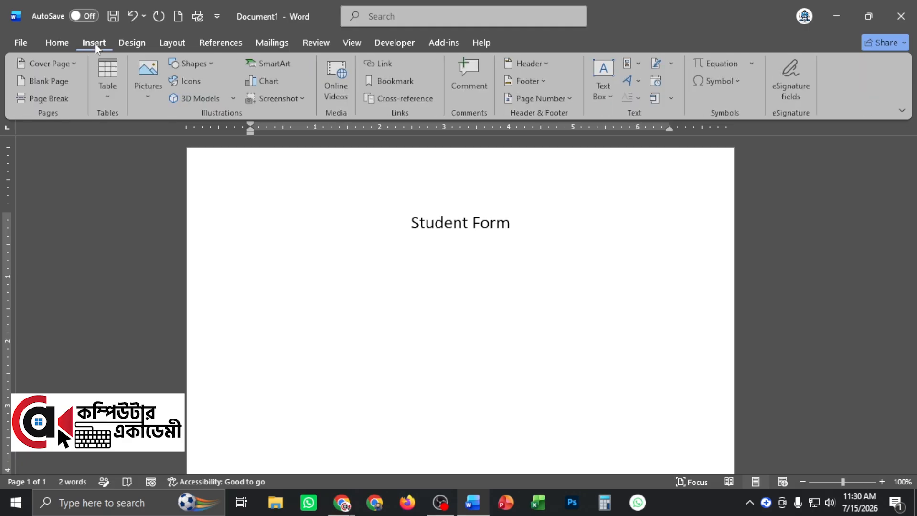
left_click(109, 73)
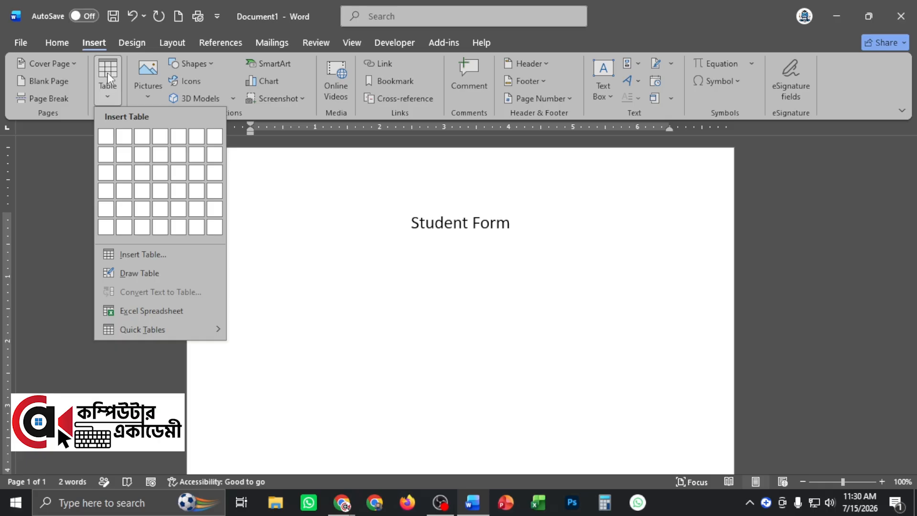
left_click(160, 209)
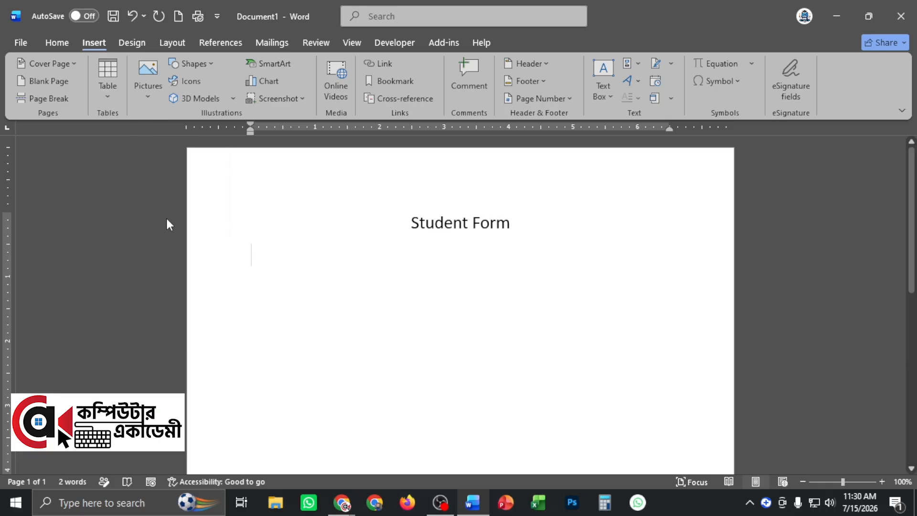
left_click(425, 276)
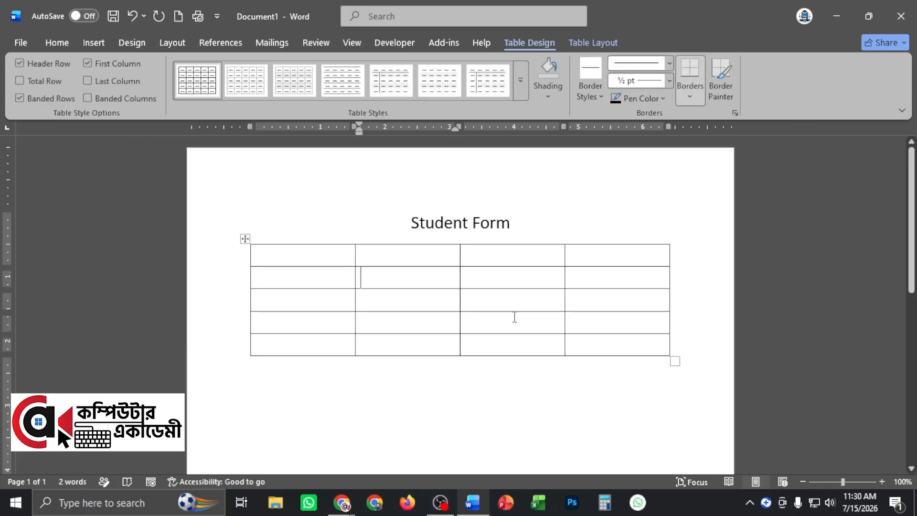
- Capture the full screen for annotation and draw one red downward arrow through each of the four table columns
key("Print")
left_click(628, 356)
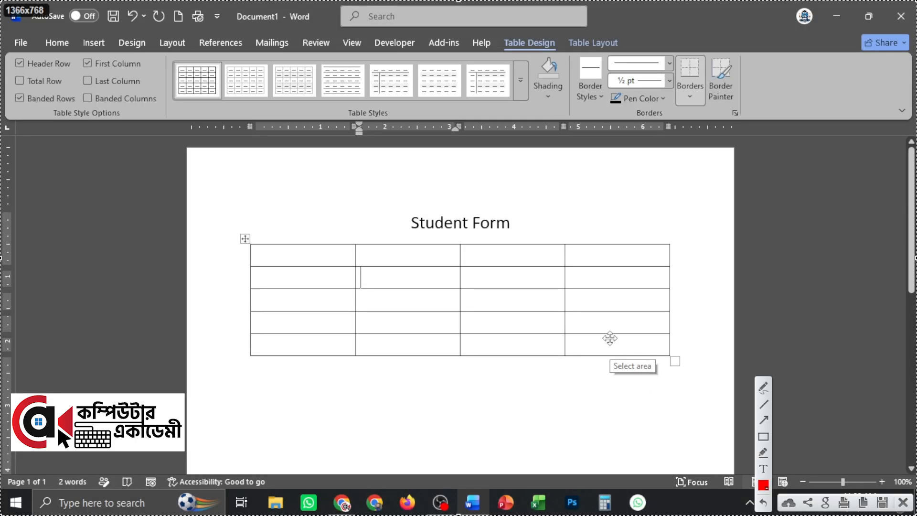
left_click(764, 438)
left_click(763, 420)
left_click_drag(301, 222, 302, 341)
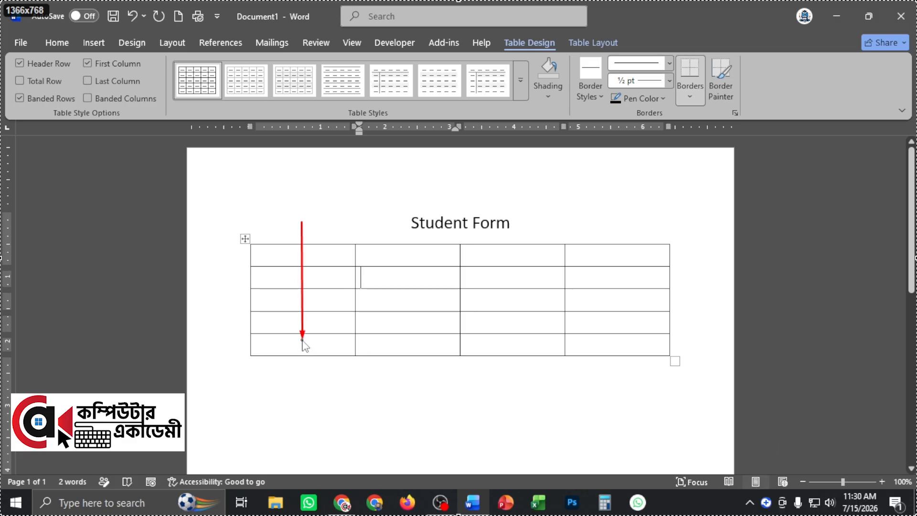
mouse_move(402, 222)
left_mouse_down()
mouse_move(414, 337)
mouse_move(405, 352)
left_mouse_up()
left_click_drag(515, 228, 517, 346)
left_click_drag(619, 230, 620, 345)
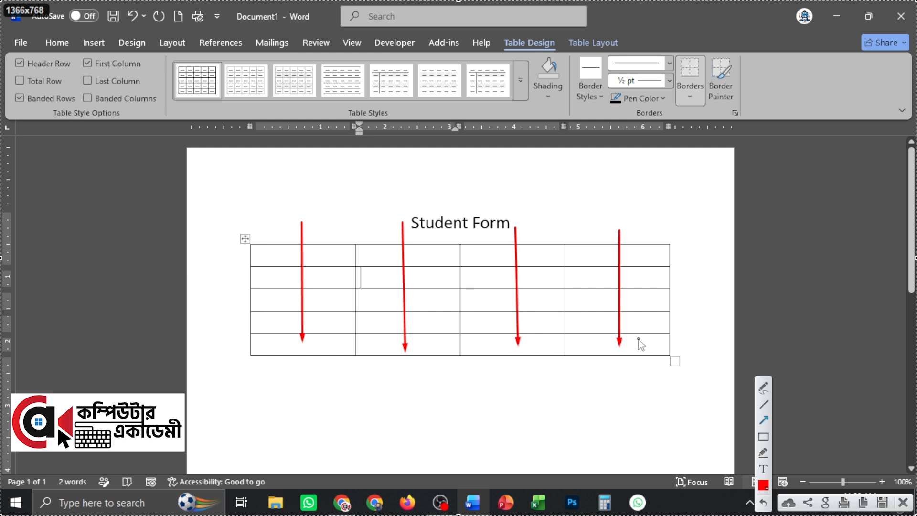
- Draw three more red downward arrows through each of the four table columns
left_click_drag(284, 214, 287, 327)
left_click_drag(381, 230, 381, 338)
left_click_drag(492, 234, 490, 334)
mouse_move(602, 231)
left_mouse_down()
mouse_move(615, 357)
mouse_move(603, 349)
left_mouse_up()
left_click_drag(635, 228, 649, 356)
left_click_drag(535, 257, 533, 369)
left_click_drag(429, 244, 431, 354)
left_click_drag(320, 231, 318, 347)
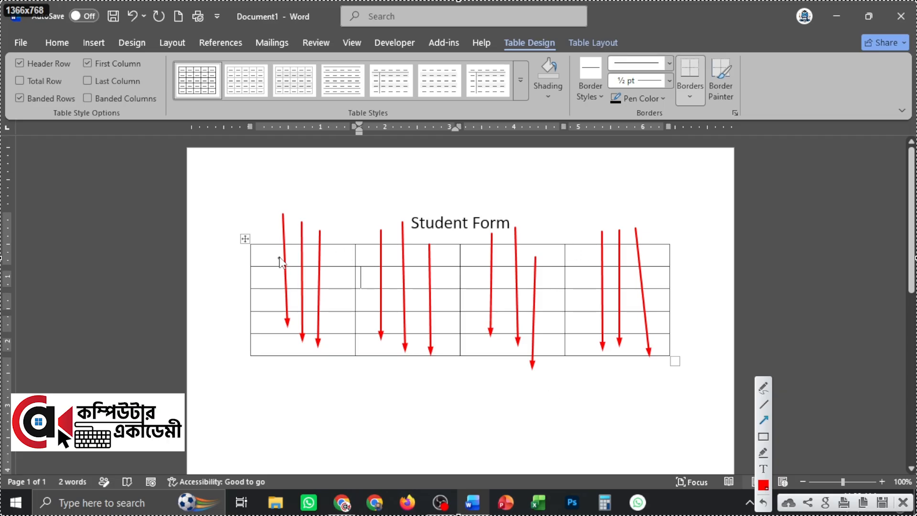
left_click_drag(278, 203, 265, 350)
left_click_drag(380, 214, 368, 354)
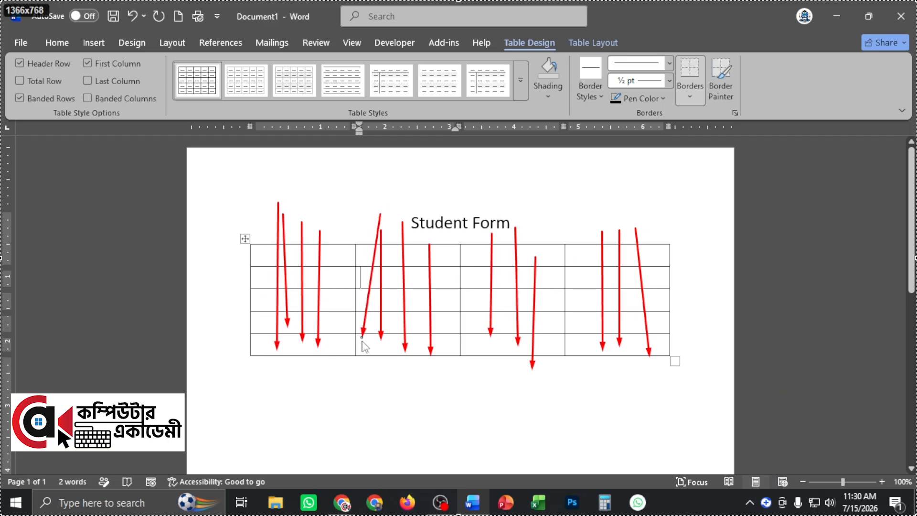
left_click_drag(480, 228, 477, 357)
left_click_drag(580, 218, 580, 361)
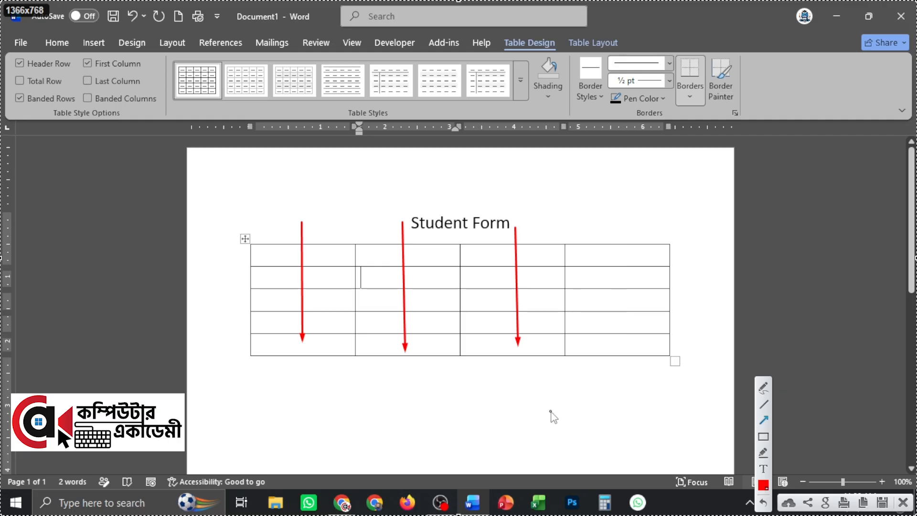
- Redraw a red downward arrow through the second, third and fourth table columns
left_click_drag(393, 228, 403, 333)
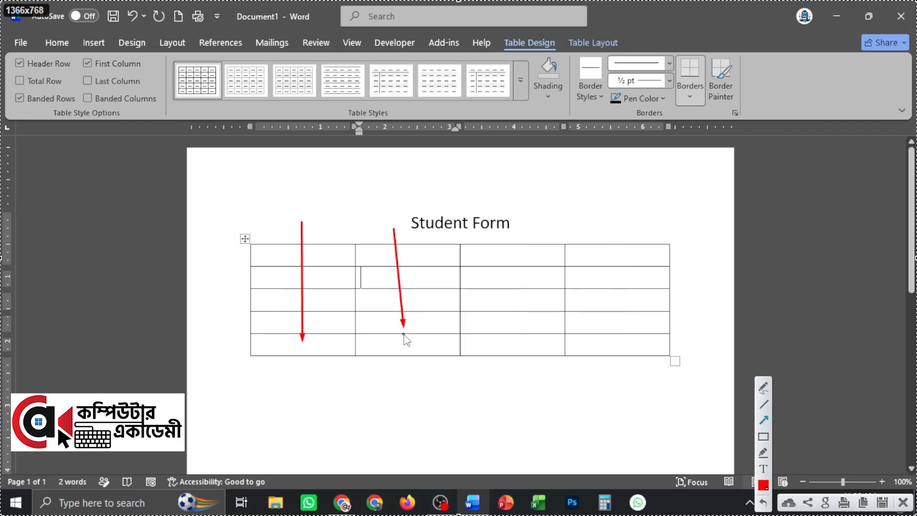
left_click_drag(515, 233, 517, 357)
left_click_drag(636, 222, 636, 354)
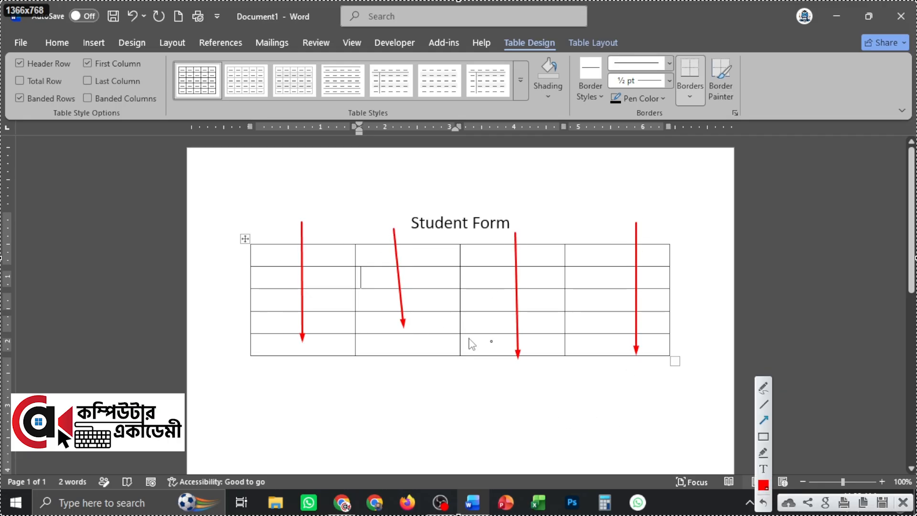
- Undo all the vertical arrows drawn over the table columns
key("ctrl+z")
key("ctrl+z")
key("ctrl+z")
key("ctrl+z")
key("ctrl+z")
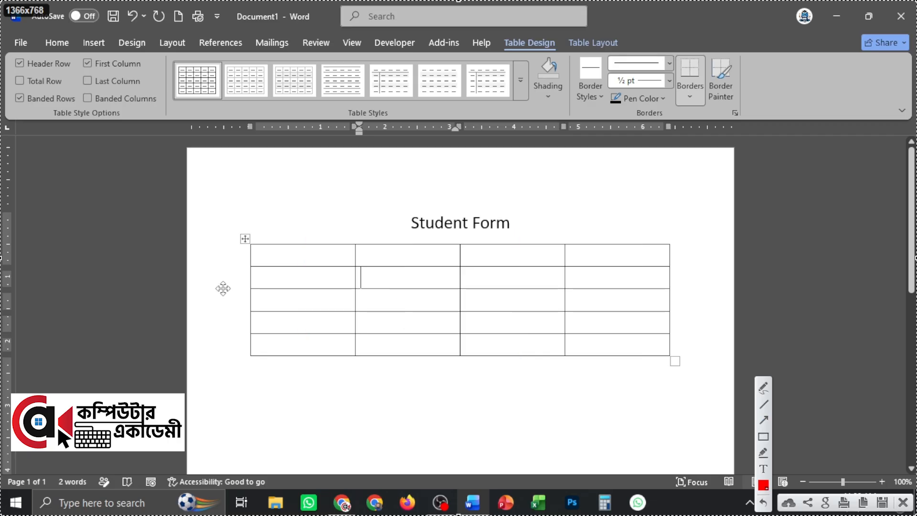
- Draw a red arrow pointing right across each of the five table rows
left_click(763, 419)
left_click_drag(245, 253, 637, 261)
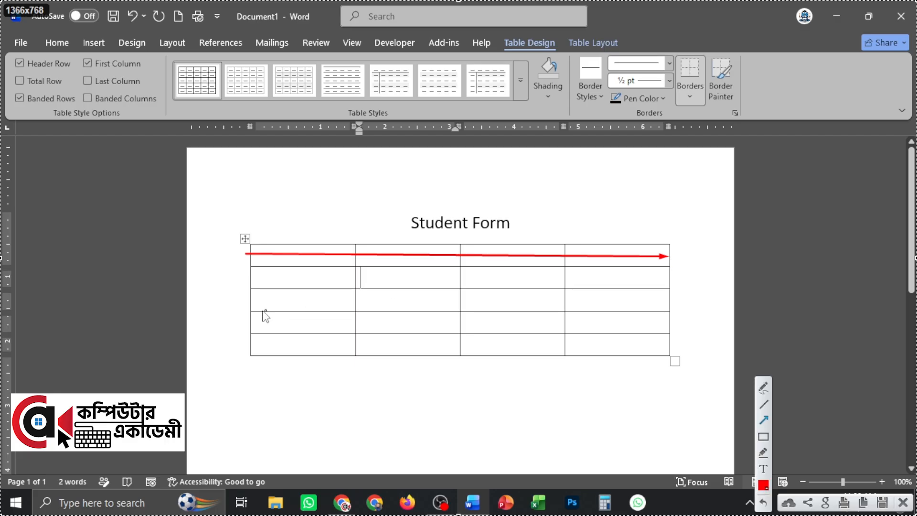
left_click_drag(229, 279, 664, 280)
left_click_drag(231, 302, 650, 302)
left_click_drag(227, 326, 668, 320)
left_click_drag(217, 347, 659, 344)
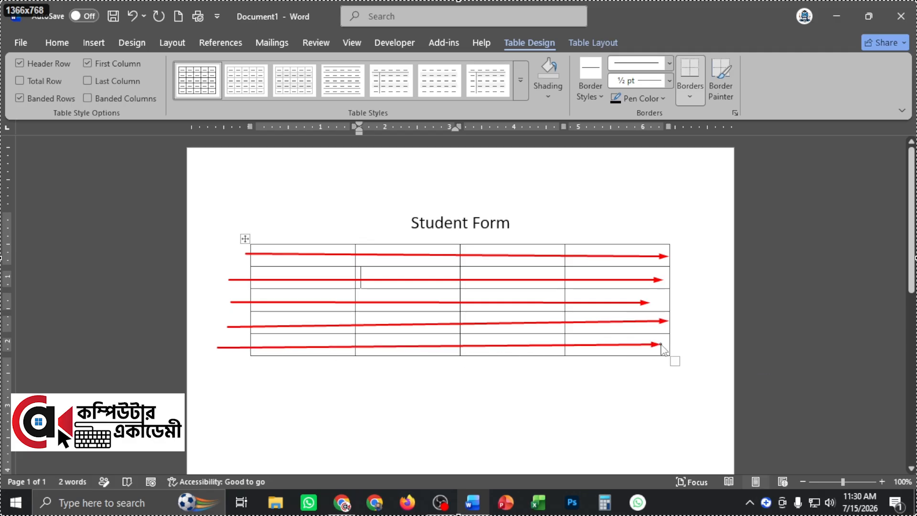
- Draw a red downward arrow through each of the four table columns, over the row arrows
left_click_drag(304, 228, 303, 373)
left_click_drag(399, 229, 411, 394)
left_click_drag(524, 227, 536, 398)
left_click_drag(609, 232, 627, 352)
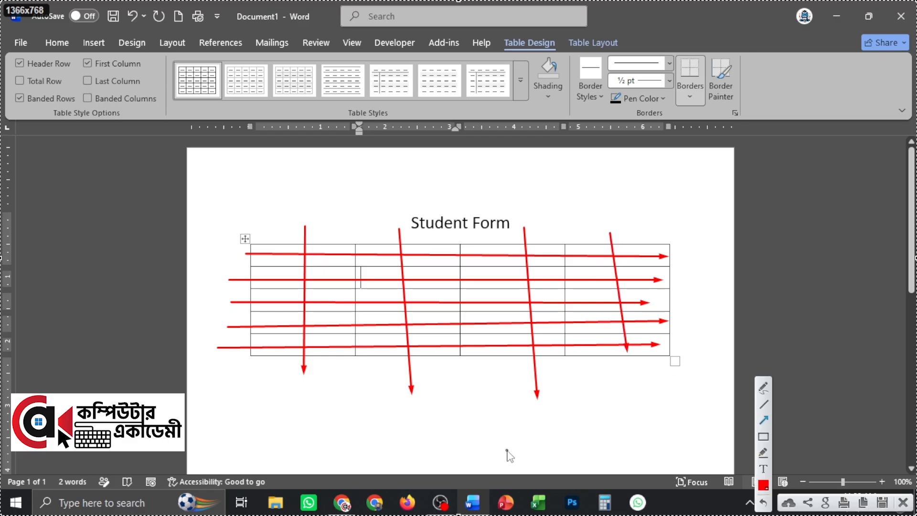
- Undo all the red row and column arrows drawn over the four-column table
key("ctrl+z")
key("ctrl+z")
key("ctrl+z")
key("ctrl+z")
key("ctrl+z")
key("ctrl+z")
key("ctrl+z")
key("ctrl+z")
key("ctrl+z")
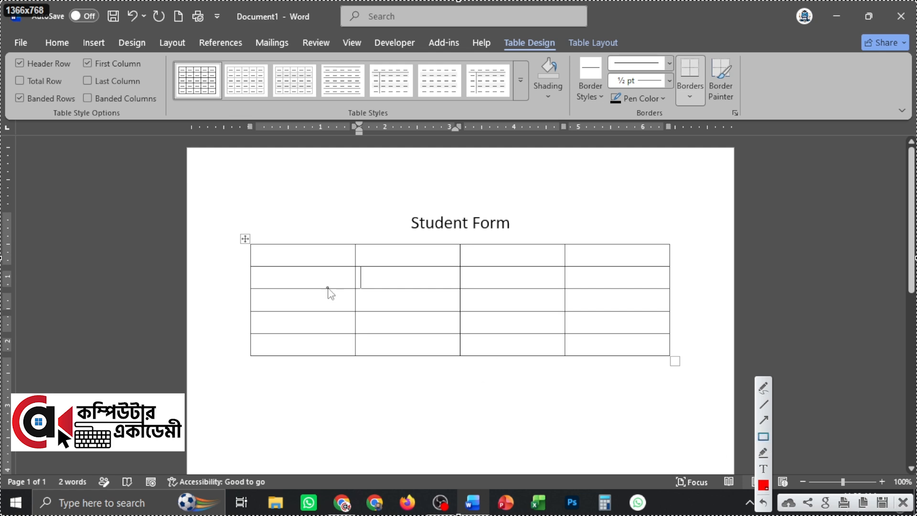
- Draw a red rectangle around each cell in the first two rows of the table
left_click(763, 437)
mouse_move(253, 248)
left_mouse_down()
mouse_move(315, 267)
mouse_move(554, 262)
left_mouse_up()
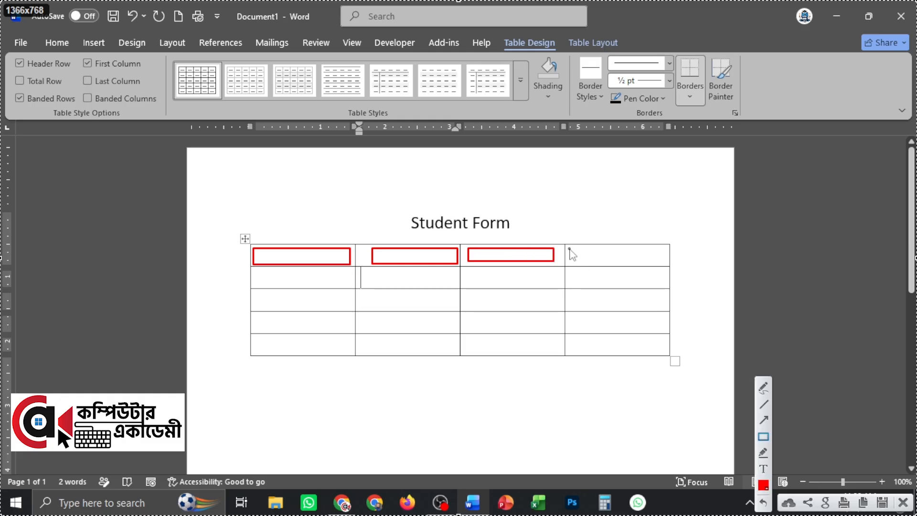
mouse_move(569, 248)
left_mouse_down()
mouse_move(650, 274)
mouse_move(663, 262)
left_mouse_up()
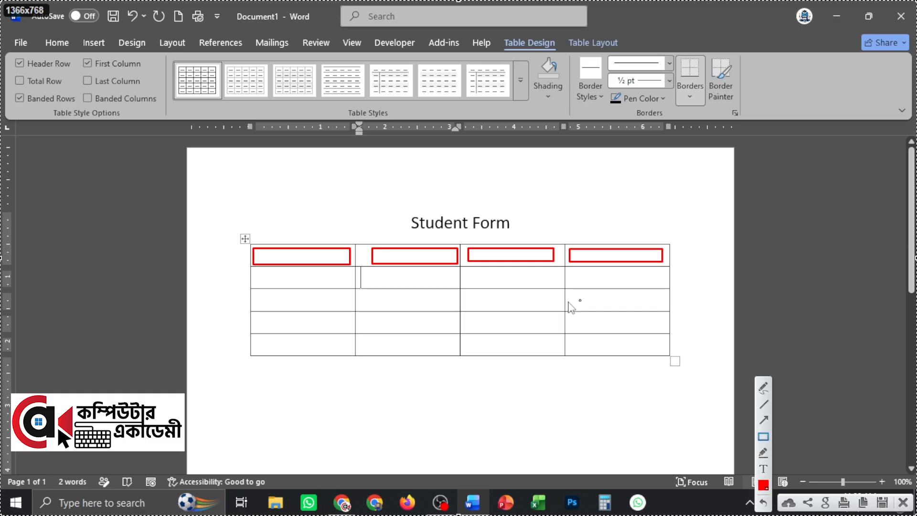
mouse_move(254, 271)
left_mouse_down()
mouse_move(351, 287)
mouse_move(665, 285)
left_mouse_up()
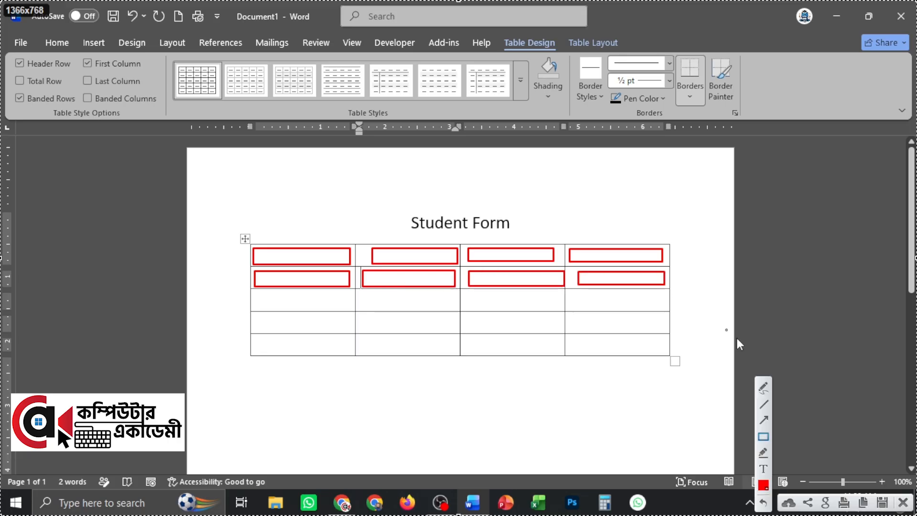
- Undo the last three cell rectangles and close the screenshot annotation overlay
key("ctrl+z")
key("ctrl+z")
key("ctrl+z")
key("Escape")
key("Escape")
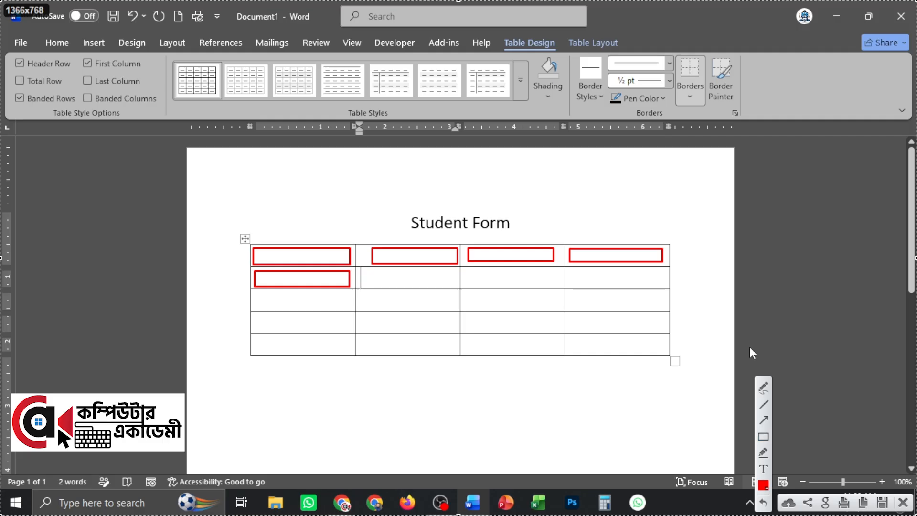
- Delete the entire table below the Student Form title
left_click(297, 254)
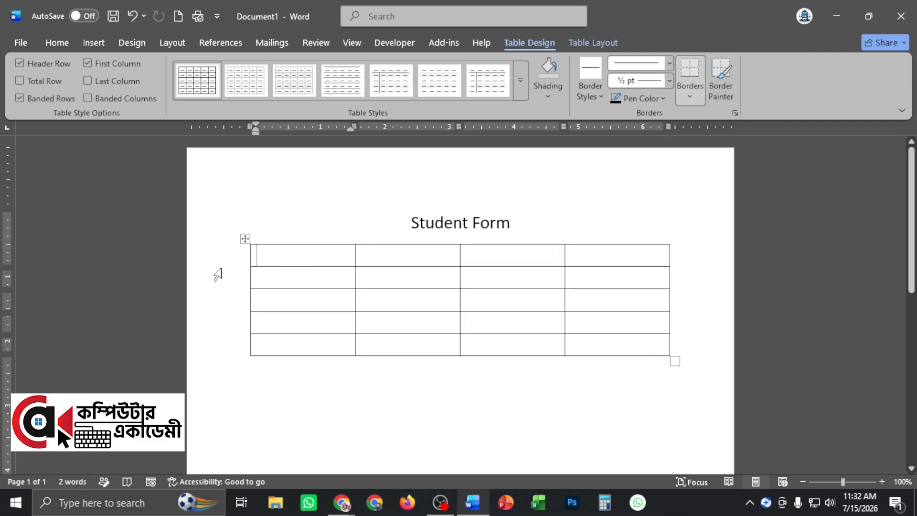
left_click(244, 239)
key("BackSpace")
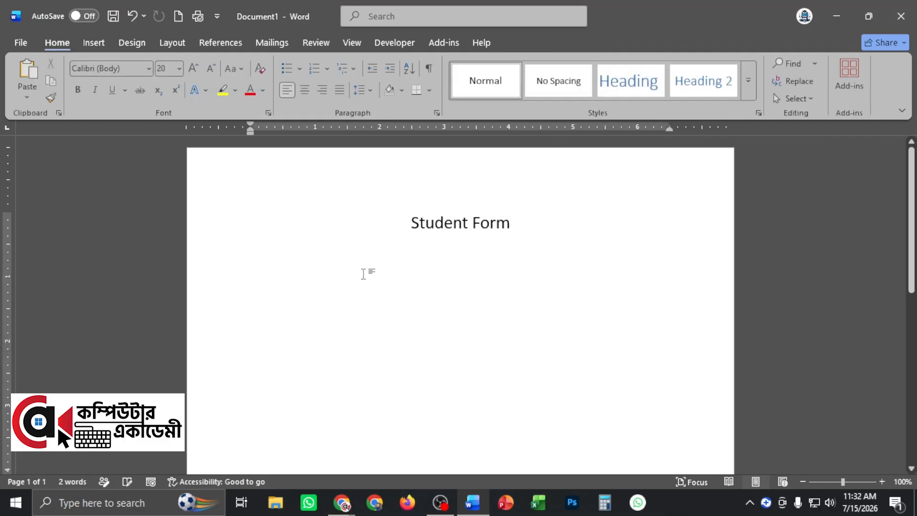
- Insert a table with 10 columns and 6 rows below the title, specifying its dimensions in the Insert Table dialog
left_click(93, 43)
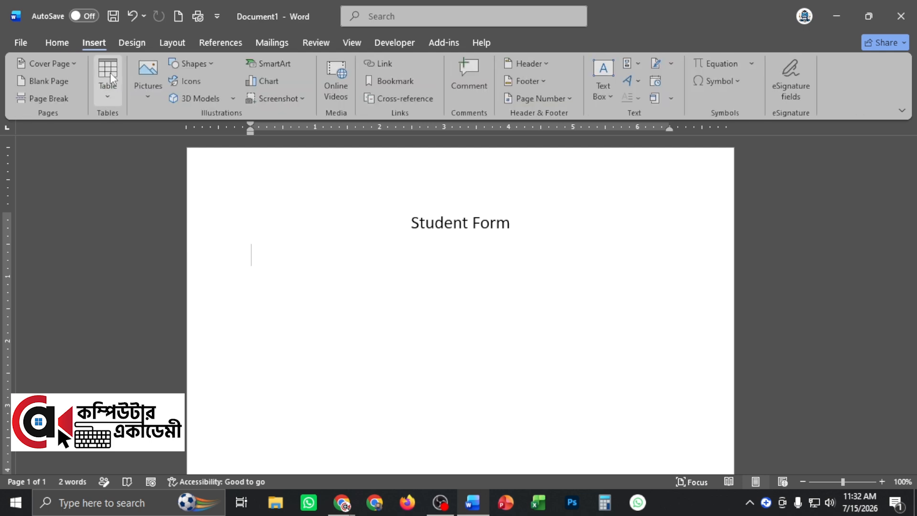
left_click(110, 73)
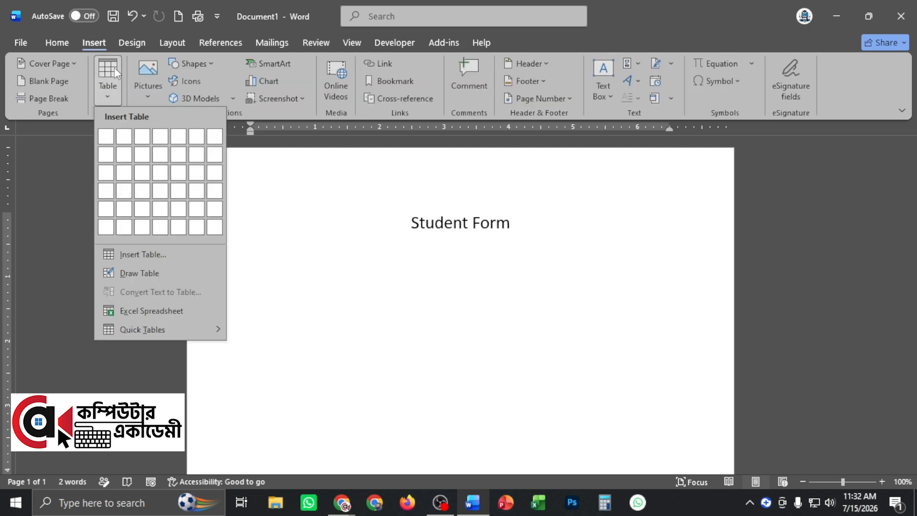
left_click(146, 255)
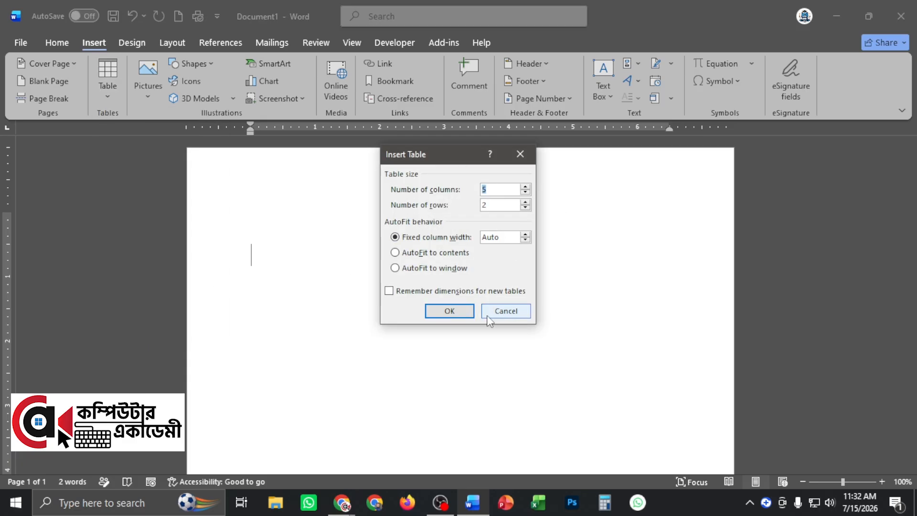
left_click_drag(465, 165, 478, 209)
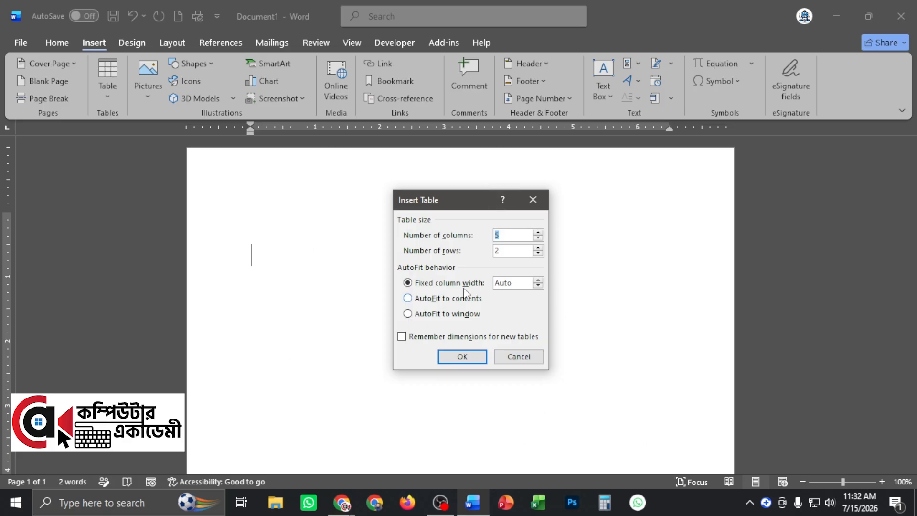
left_click_drag(516, 235, 441, 240)
key("Tab")
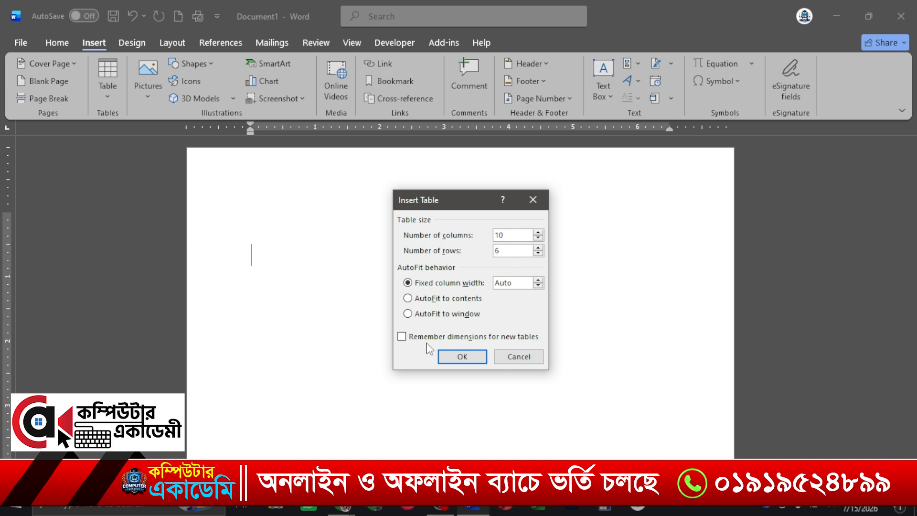
left_click(461, 357)
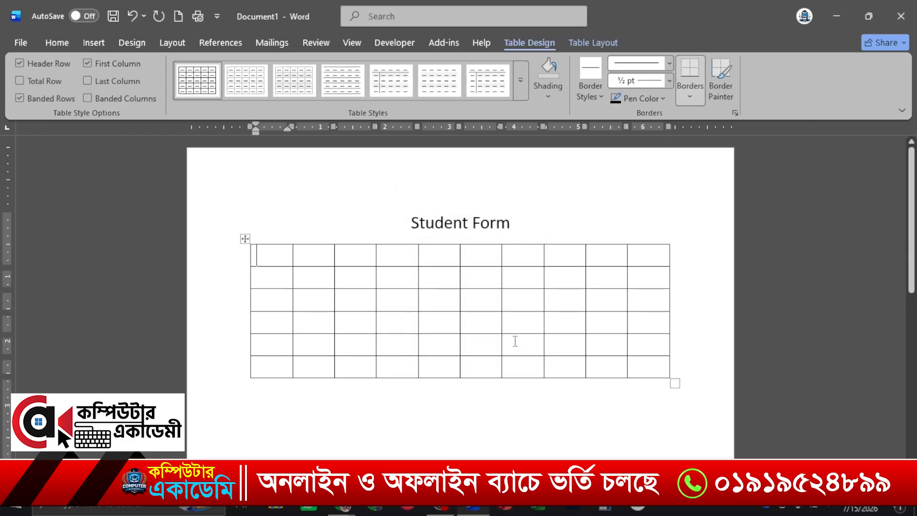
- Capture the screen for annotation and draw a red downward arrow through each of the ten table columns
key("super+shift+s")
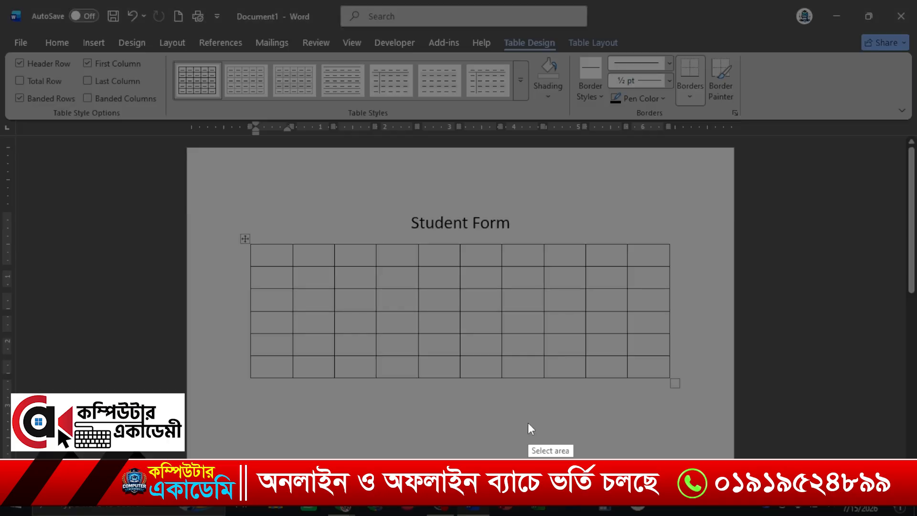
left_click(528, 423)
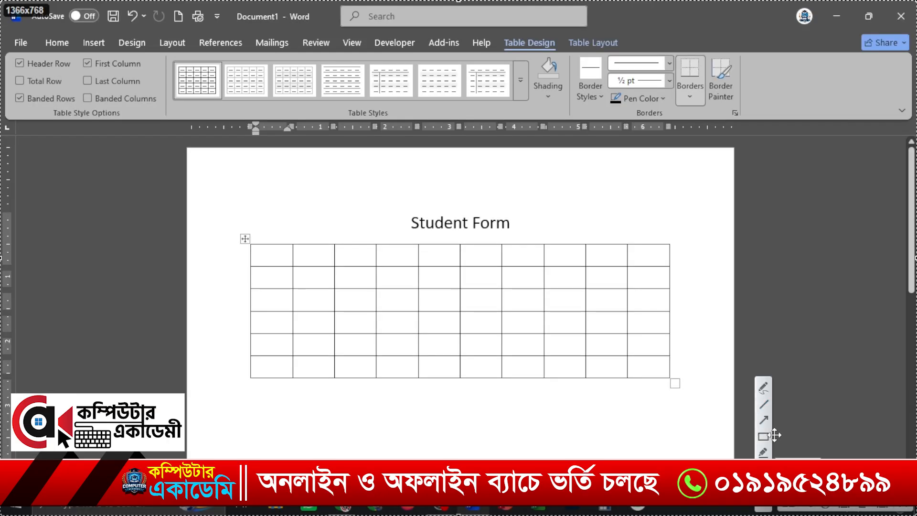
left_click_drag(273, 229, 268, 372)
left_click_drag(310, 234, 313, 380)
left_click_drag(361, 231, 358, 375)
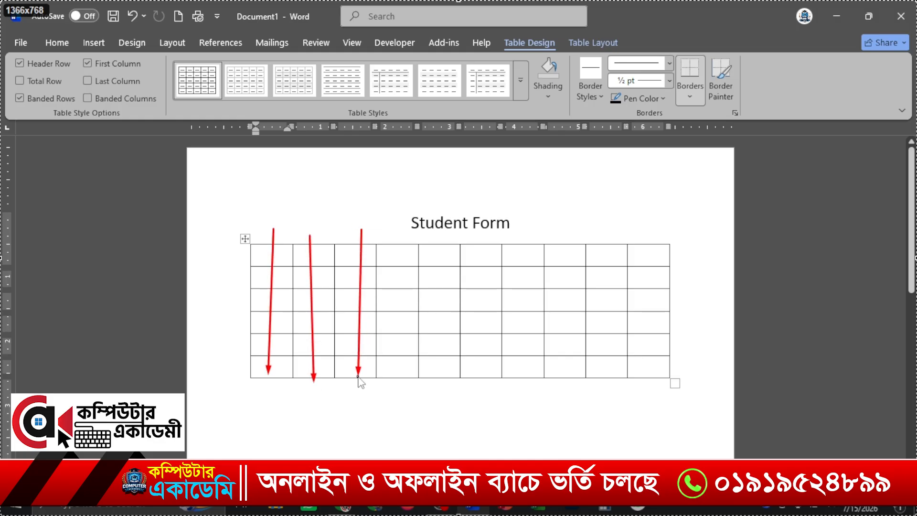
left_click_drag(400, 238, 399, 365)
left_click_drag(441, 238, 441, 377)
left_click_drag(483, 239, 486, 360)
left_click_drag(528, 238, 527, 382)
left_click_drag(568, 244, 568, 370)
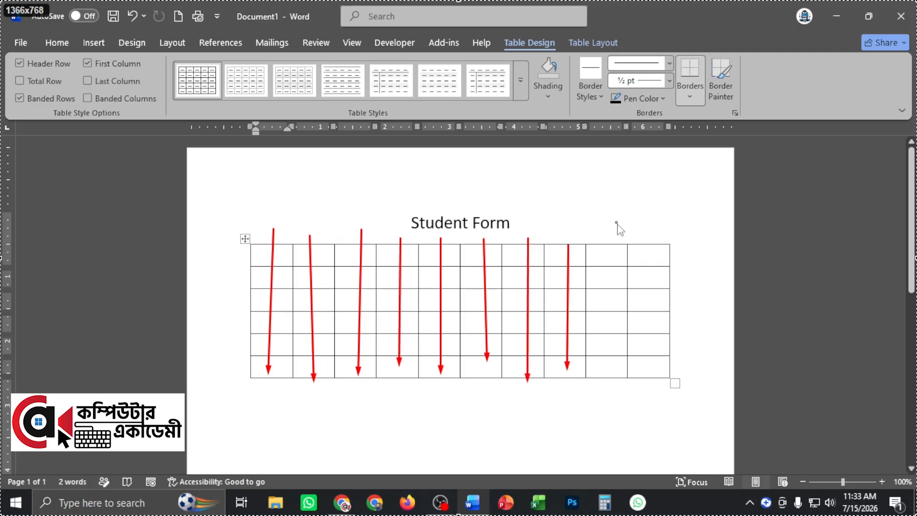
left_click_drag(617, 221, 620, 361)
left_click_drag(651, 238, 650, 354)
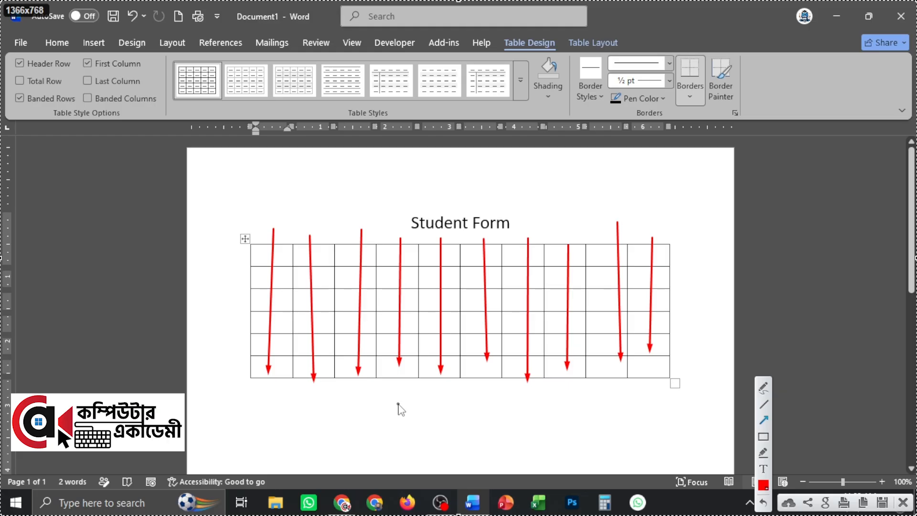
- Undo all ten column arrows drawn over the table
key("ctrl+z")
key("ctrl+z")
key("ctrl+z")
key("ctrl+z")
key("ctrl+z")
key("ctrl+z")
key("ctrl+z")
key("ctrl+z")
key("ctrl+z")
key("ctrl+z")
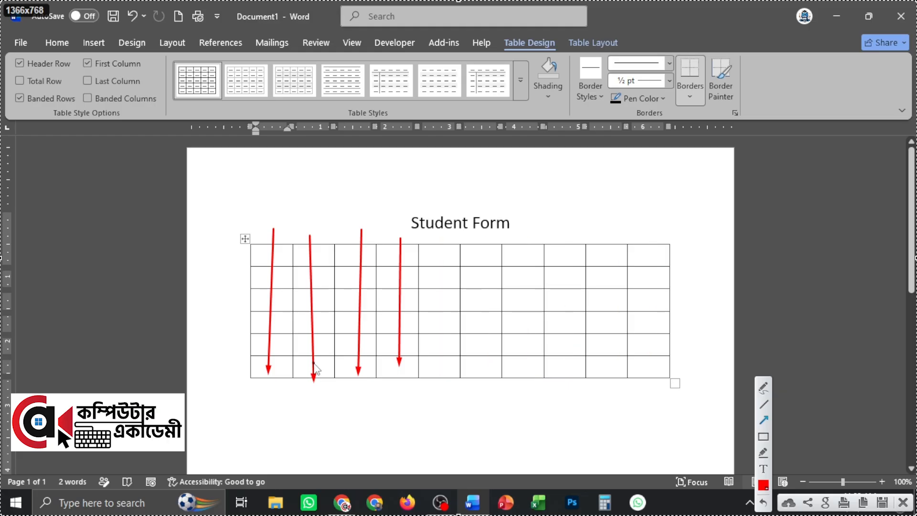
- Draw a red arrow pointing right across each of the six table rows, then close the annotation overlay
left_click(763, 420)
left_click_drag(216, 254, 654, 249)
left_click_drag(221, 284, 652, 283)
left_click_drag(215, 308, 656, 301)
left_click_drag(244, 324, 656, 317)
left_click_drag(228, 349, 634, 343)
left_click_drag(231, 371, 664, 364)
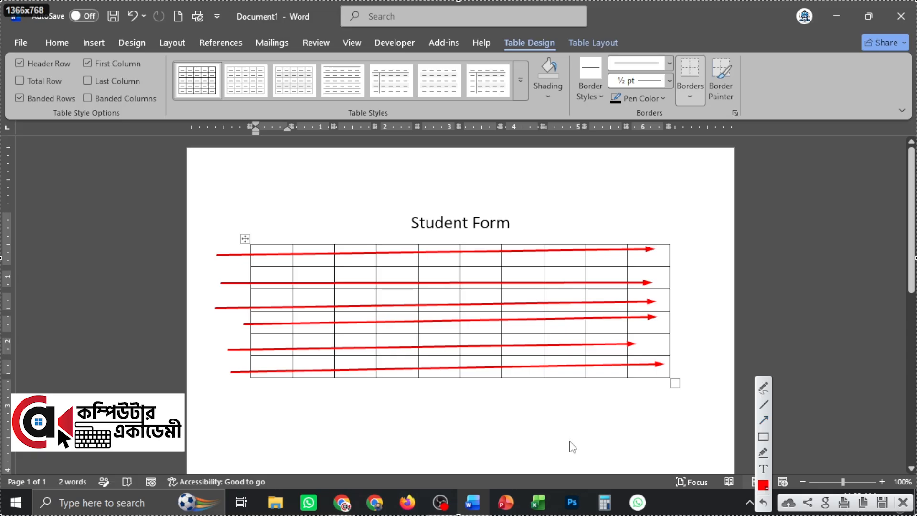
key("Escape")
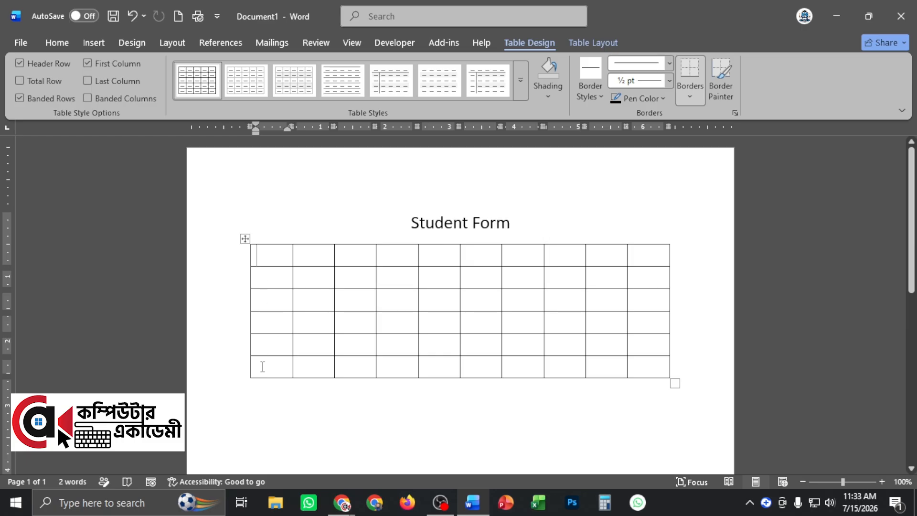
- Select all cells in the table's last row and delete them with the Shift cells left option
left_click_drag(261, 371, 658, 370)
left_click(322, 375)
left_click_drag(253, 367, 654, 374)
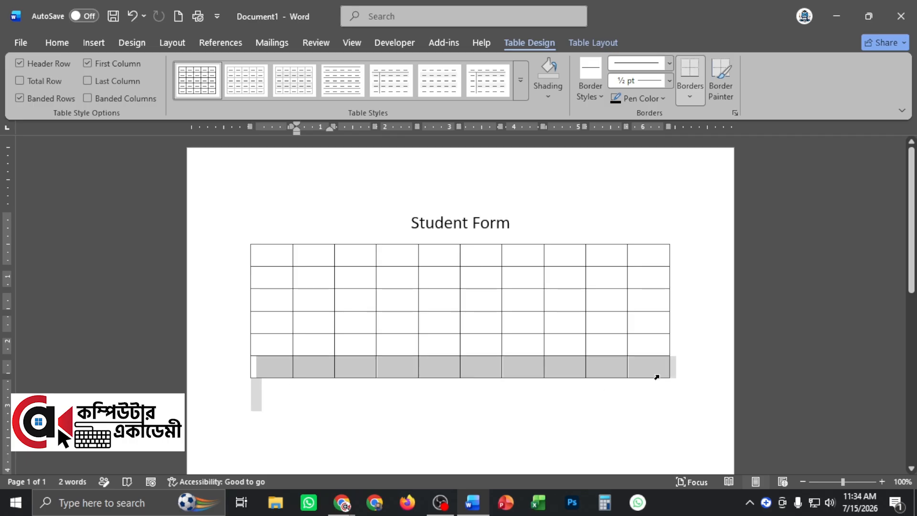
left_click(250, 371)
left_click_drag(257, 368, 644, 372)
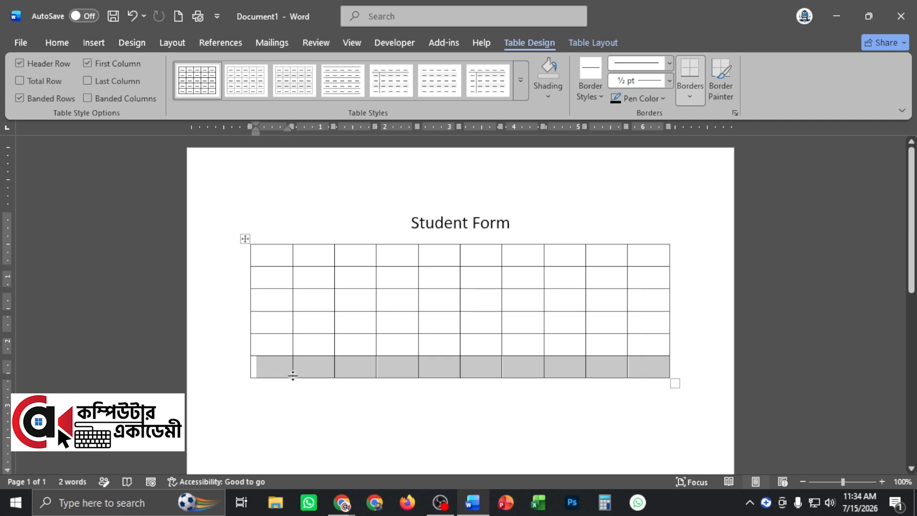
right_click(649, 370)
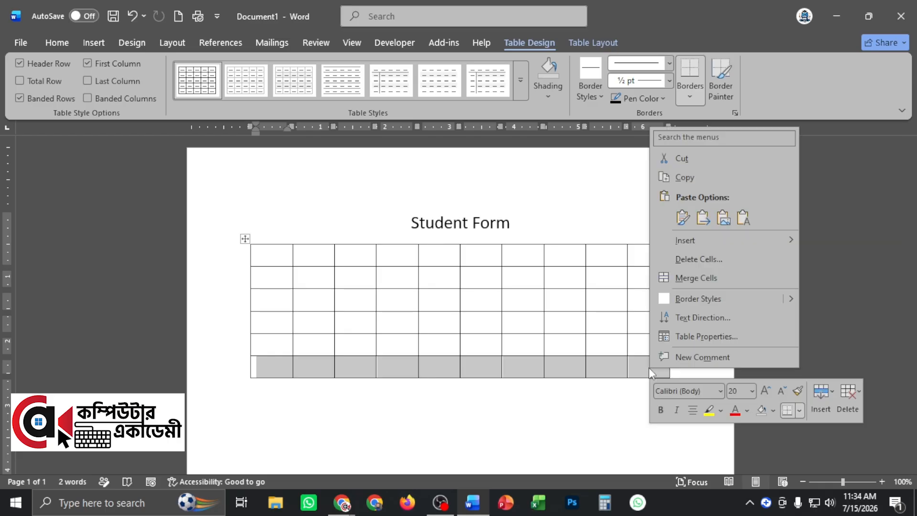
left_click(697, 260)
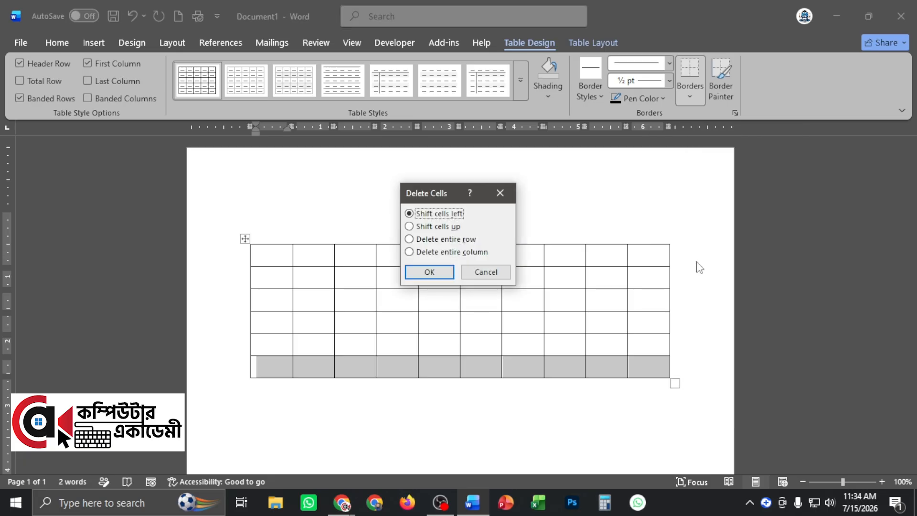
left_click(432, 271)
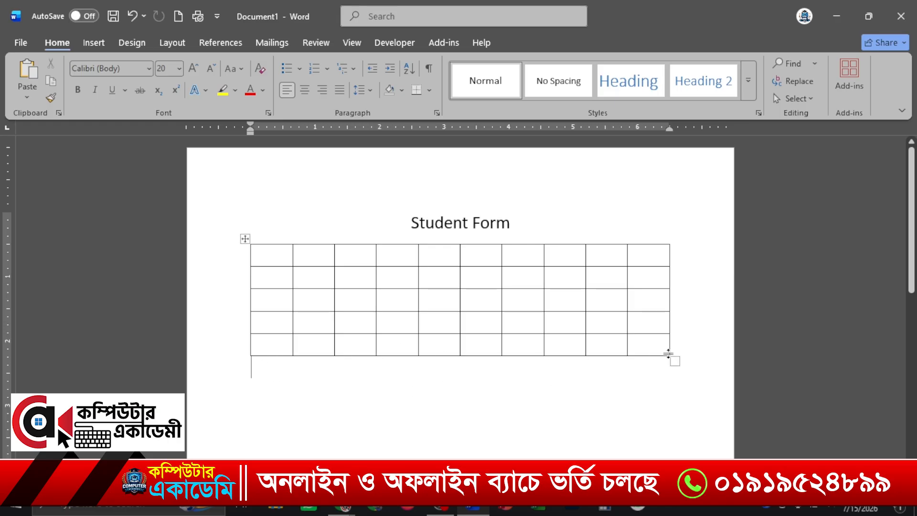
- Add two new rows at the end of the table, one at a time, from the last cell of the final row
left_click(645, 351)
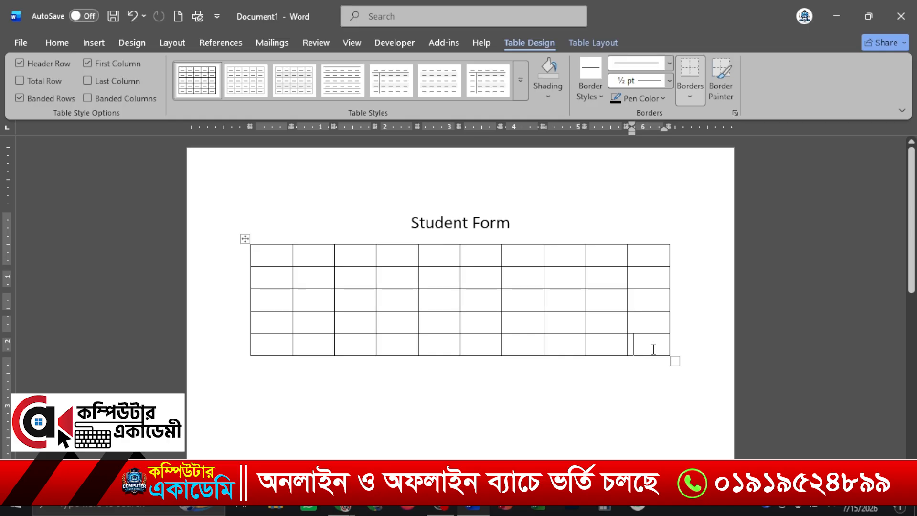
key("Tab")
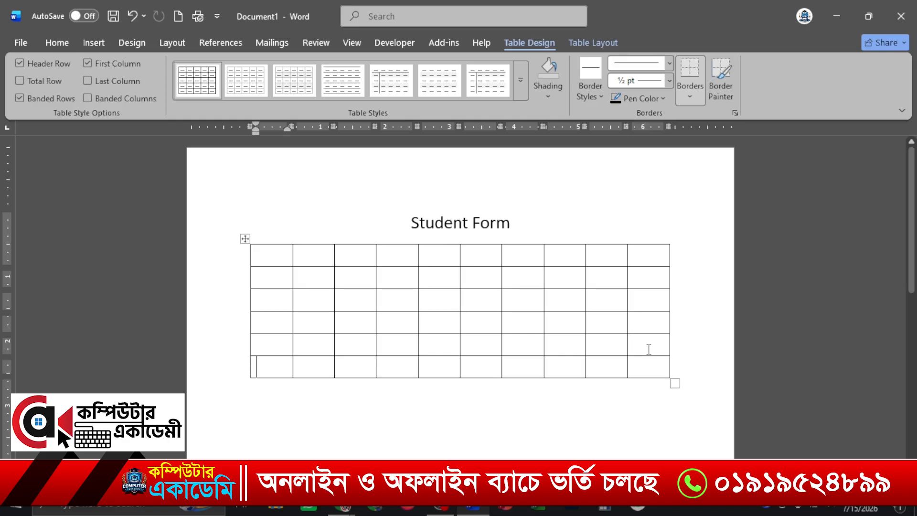
left_click(647, 364)
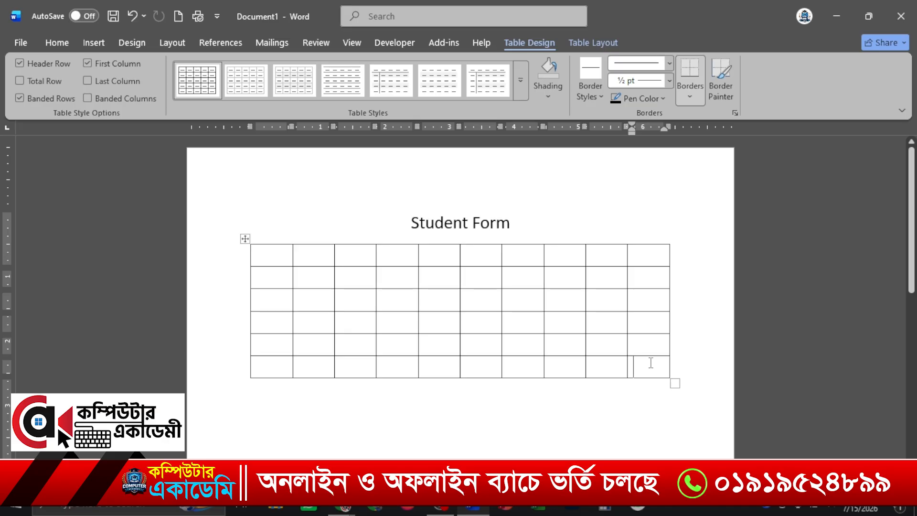
key("Tab")
left_click(655, 390)
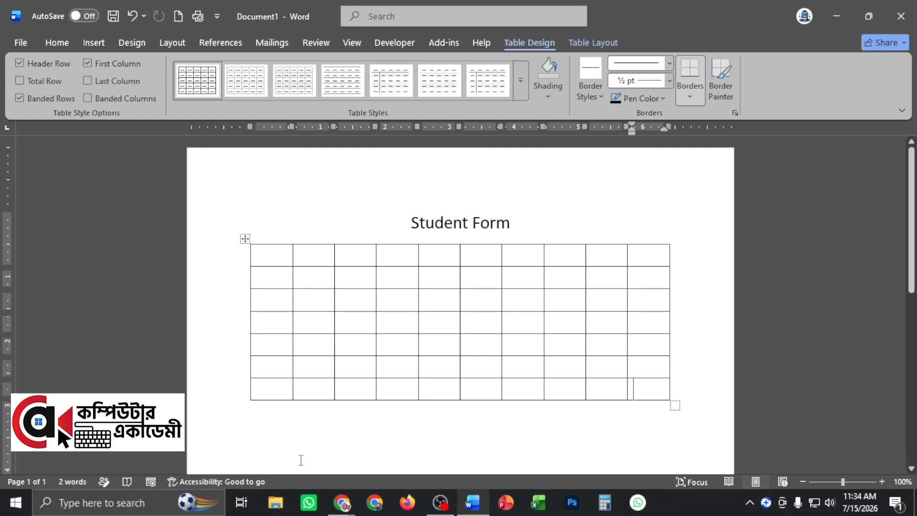
- Insert one row between the table's first and second rows and another row below the last one
left_click(268, 391)
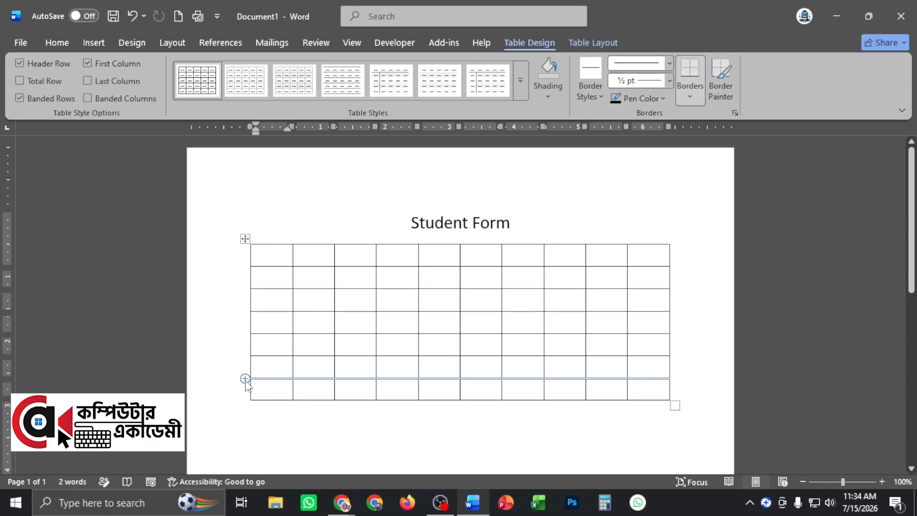
left_click(267, 278)
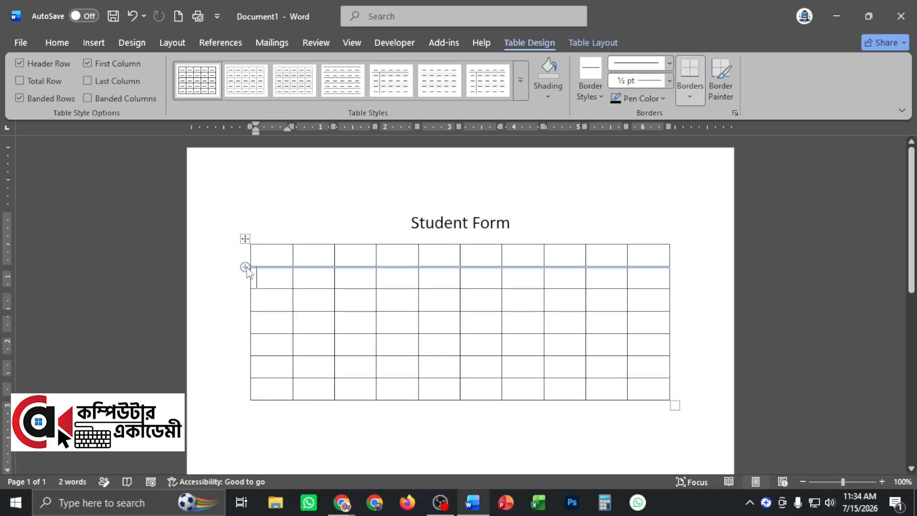
left_click(245, 268)
left_click(262, 412)
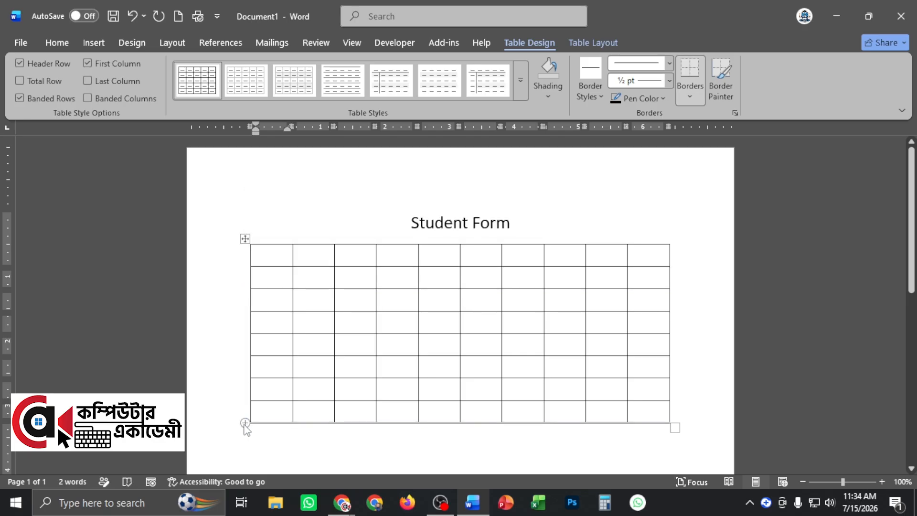
left_click(245, 422)
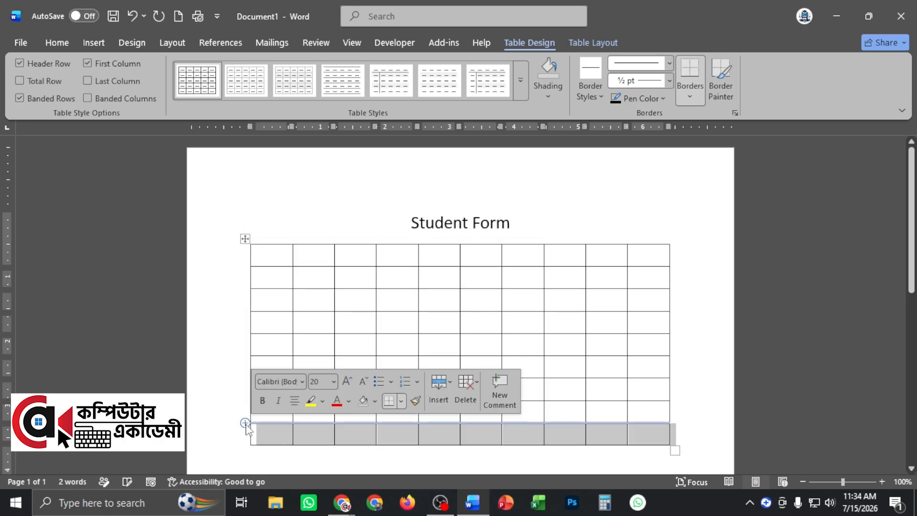
- Insert a row above the table's last row and enter 1, 2 and 4 in the last column's second to fourth cells
left_click(270, 432)
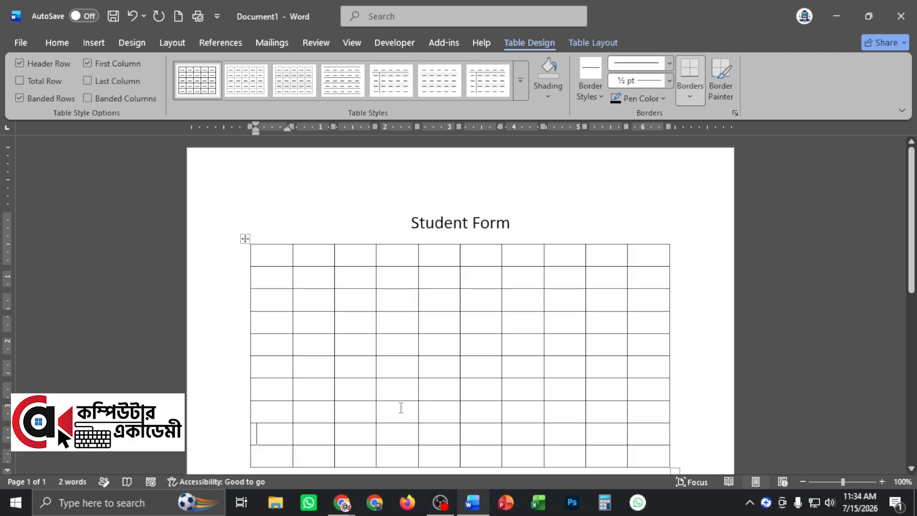
scroll(483, 374, "down", 2)
scroll(644, 351, "up", 1)
left_click(658, 214)
type("1")
key("Down")
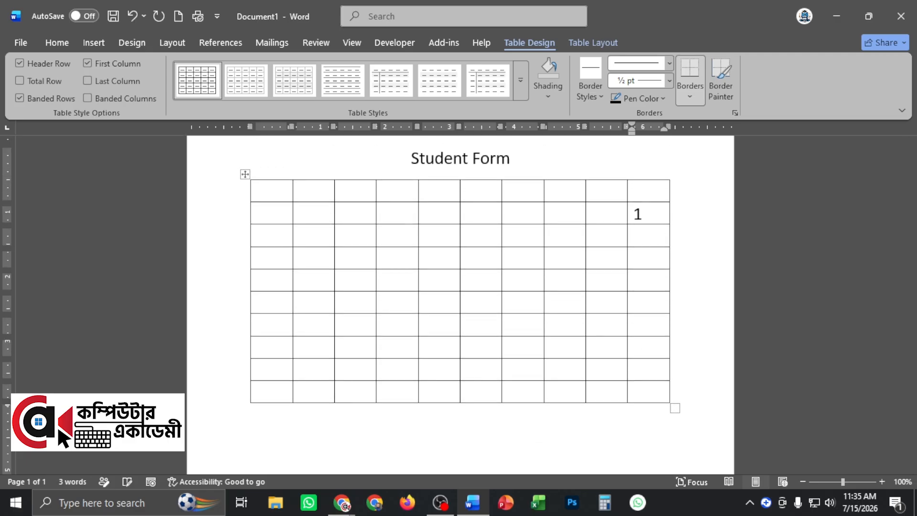
type("2")
type("4")
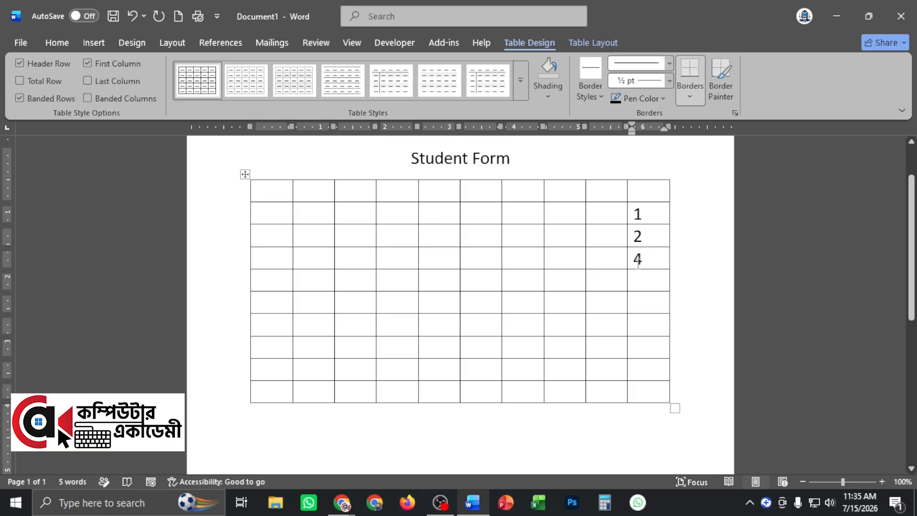
- Insert a new row directly below the row containing 2, from the row's end, and enter 3 in its last cell
mouse_move(246, 253)
left_click(681, 237)
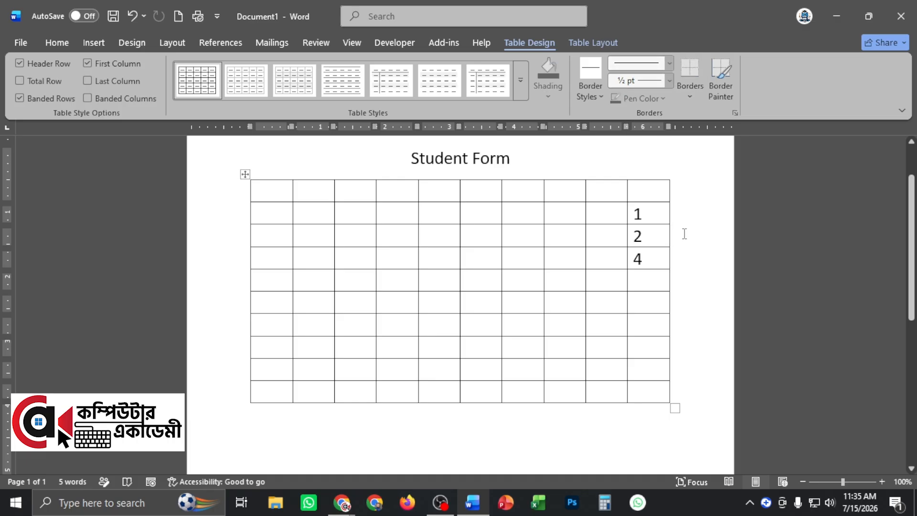
key("Return")
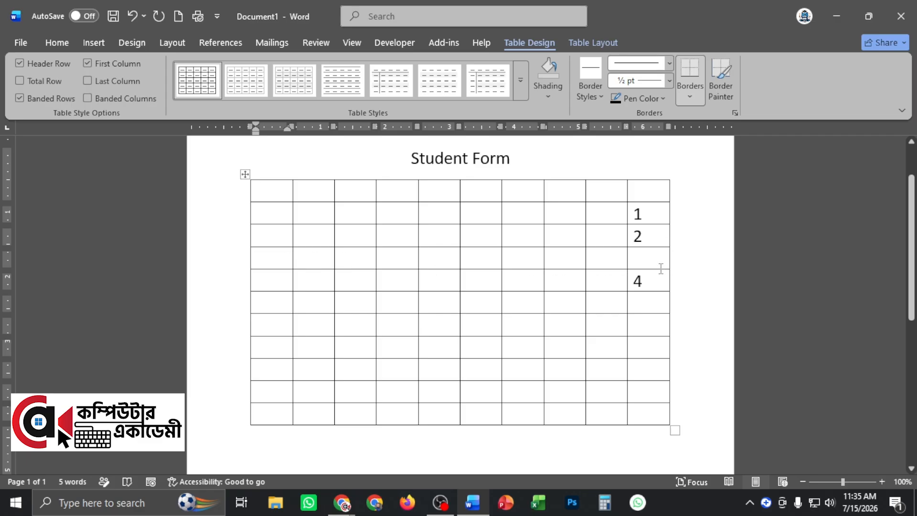
left_click(645, 261)
type("3")
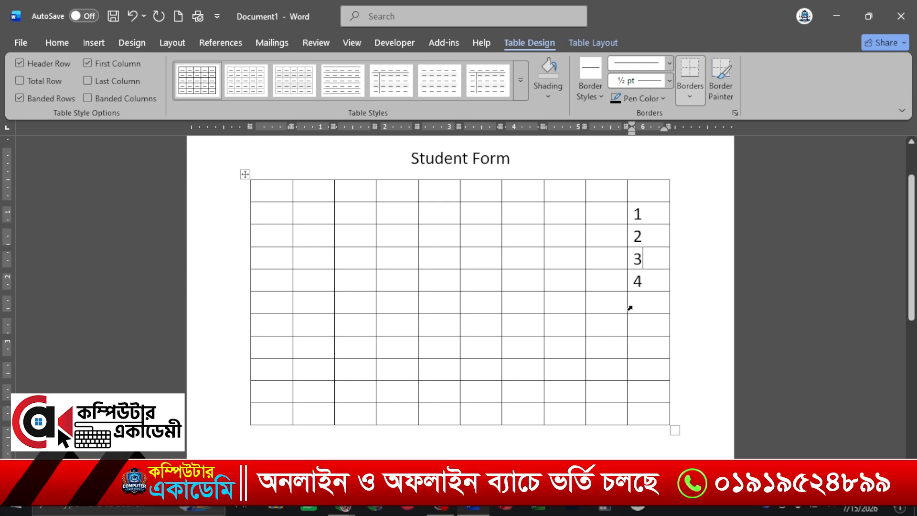
- Undo the entry of 3 and the insertion of its row
left_click(648, 281)
key("ctrl+z")
key("ctrl+z")
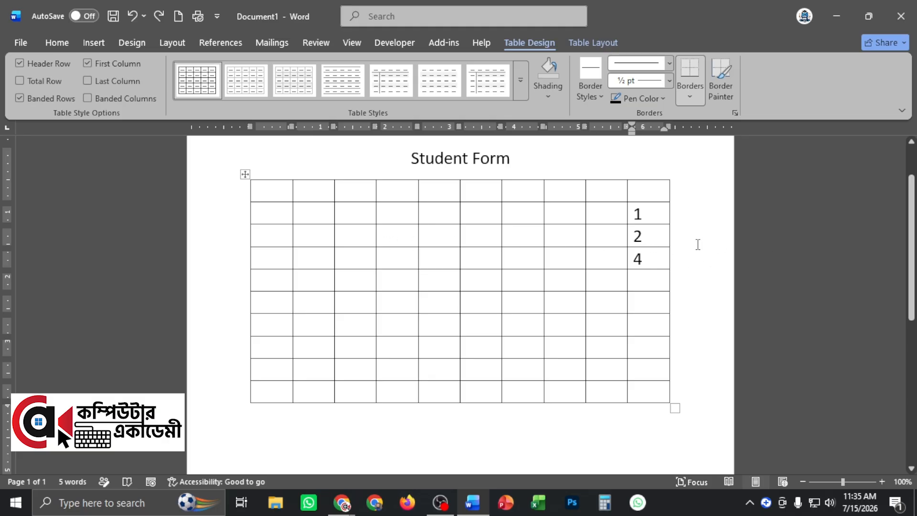
- Insert a row between the rows containing 2 and 4 with the row insert control, and undo the insertion
left_click(245, 248)
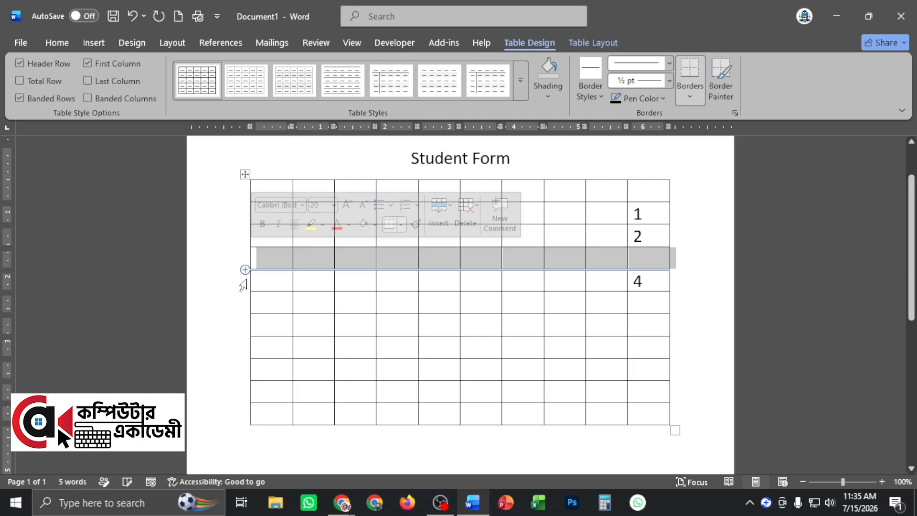
left_click(648, 261)
key("ctrl+z")
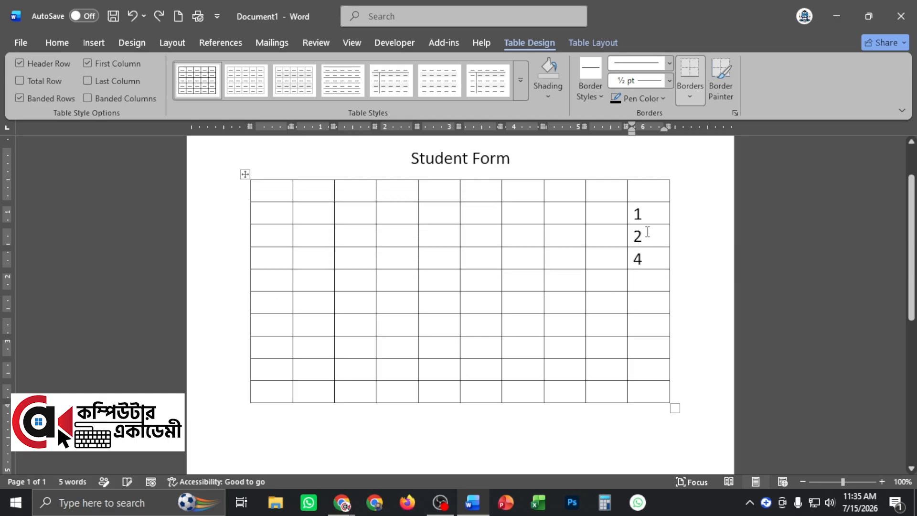
- Add a row after the row containing 2 from the row's end and fill its last cell with 3
left_click(681, 237)
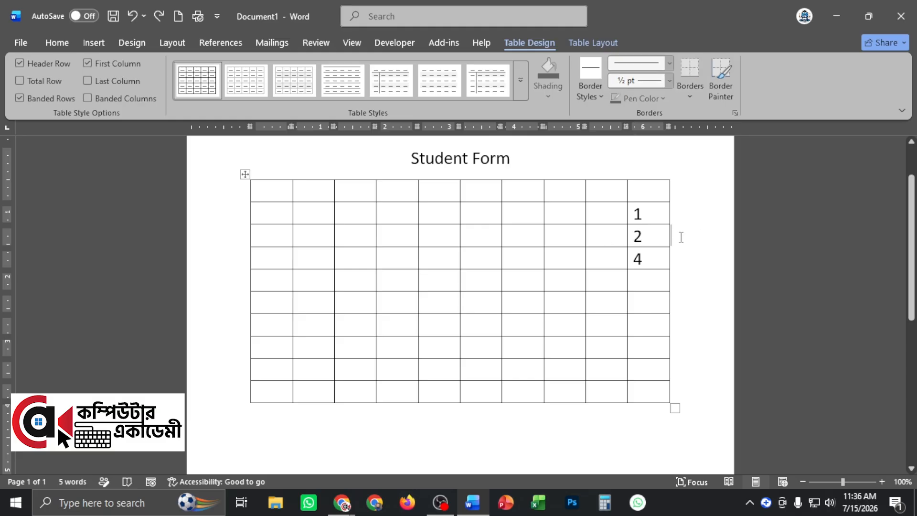
key("Return")
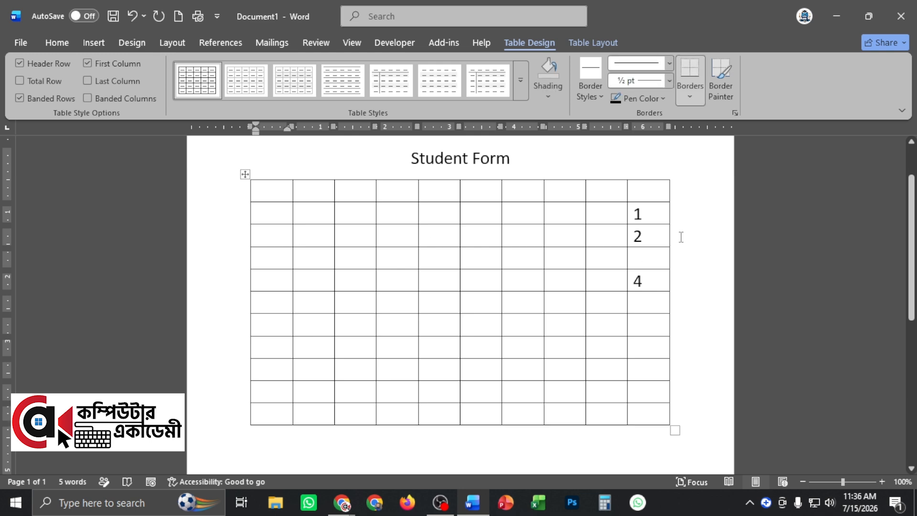
left_click(638, 260)
type("3")
- Clear the numbers 1 to 4 from the last column and delete the table's entire second column
left_click_drag(642, 215, 642, 283)
key("Delete")
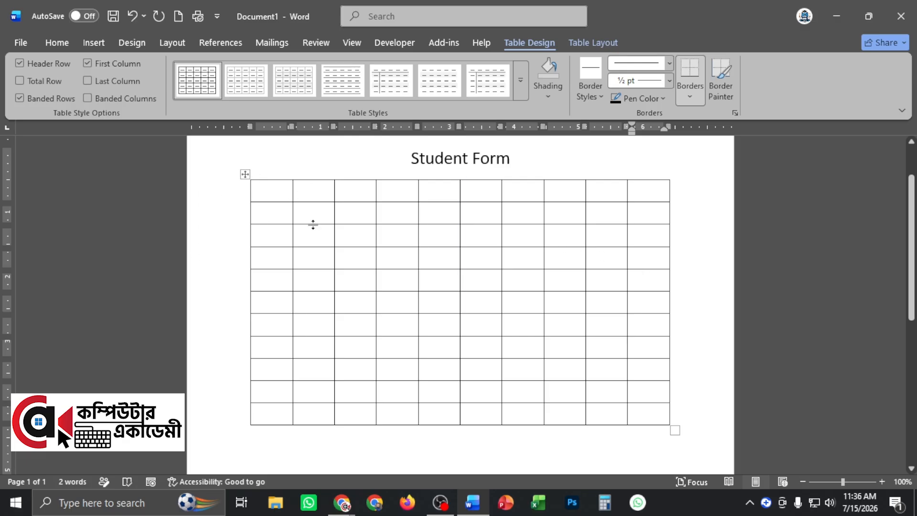
left_click_drag(318, 191, 321, 416)
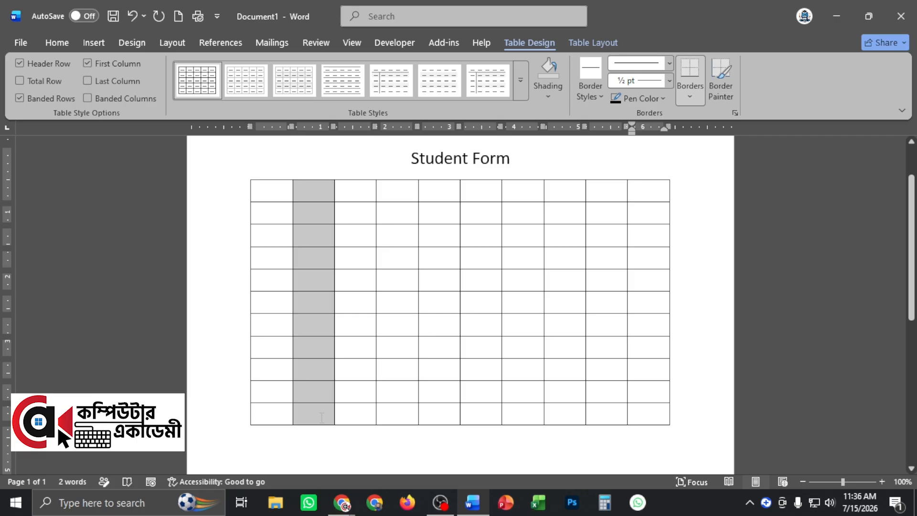
right_click(319, 414)
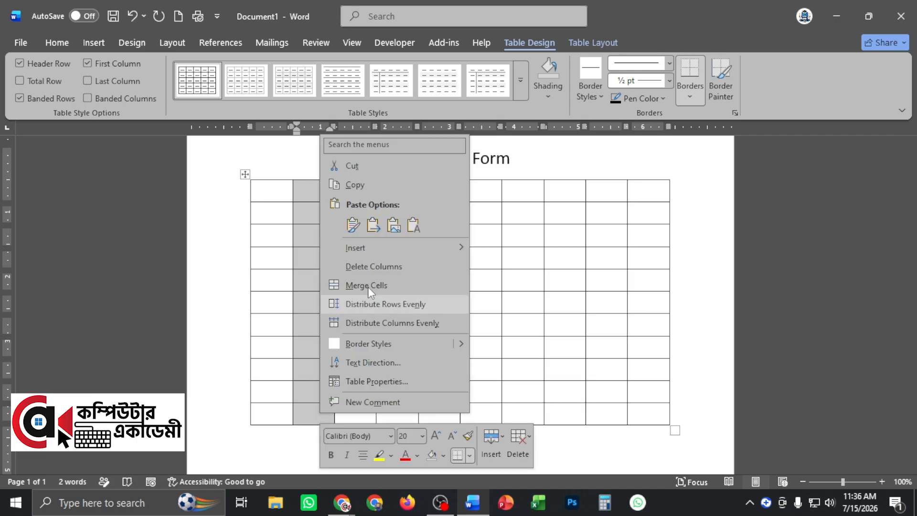
left_click(361, 266)
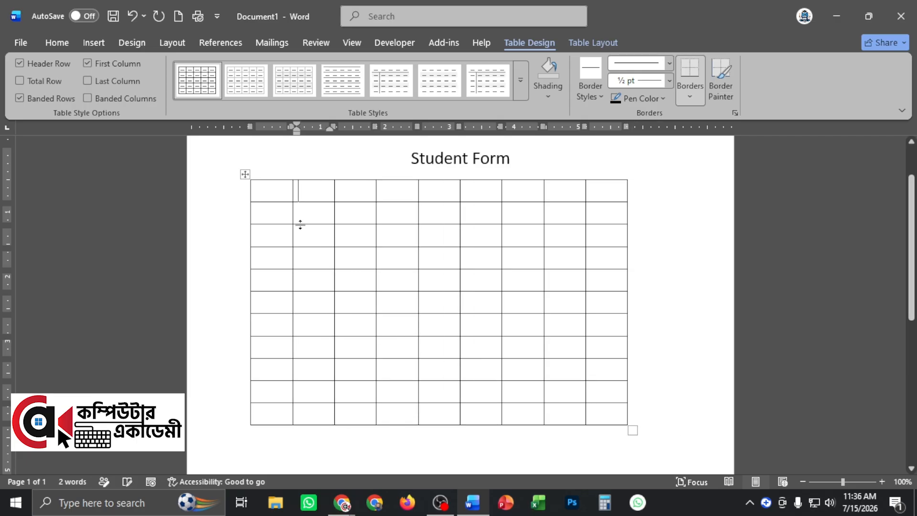
- Widen the table to about 7 inches and enter 1, 2, 3 and 4 in the first row's first four cells and 9 in the last
left_click_drag(633, 429, 707, 415)
type("1")
key("Tab")
type("2")
key("Tab")
type("3")
key("Tab")
type("4")
left_click(329, 194)
left_click(689, 189)
type("9")
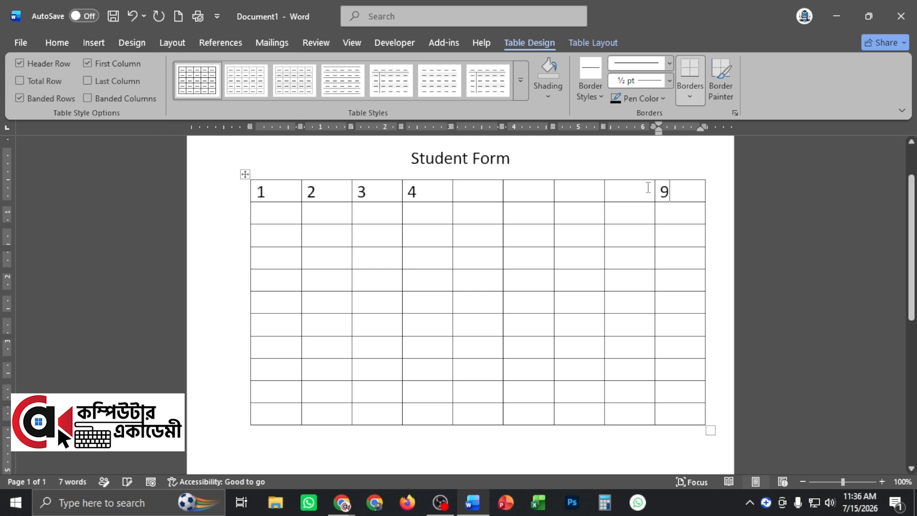
- Delete the column headed 2 with Delete Columns and undo the deletion
left_click(340, 210)
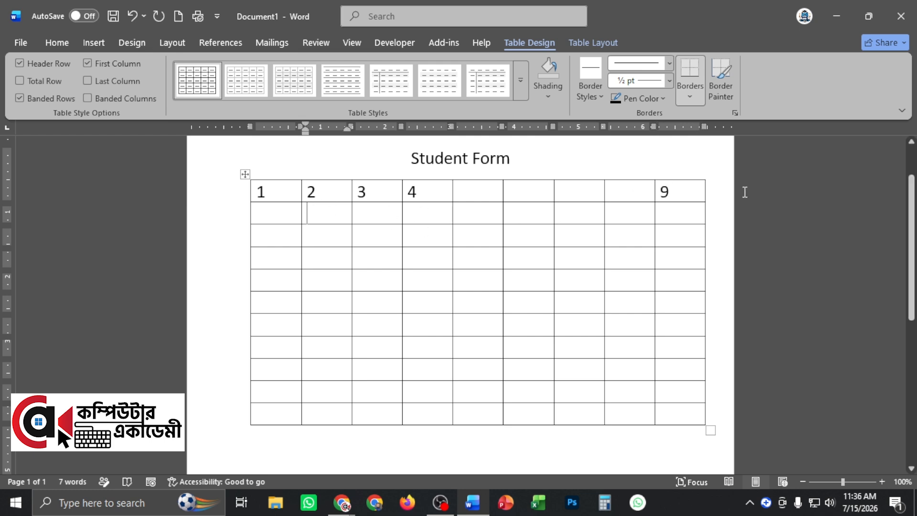
left_click(641, 192)
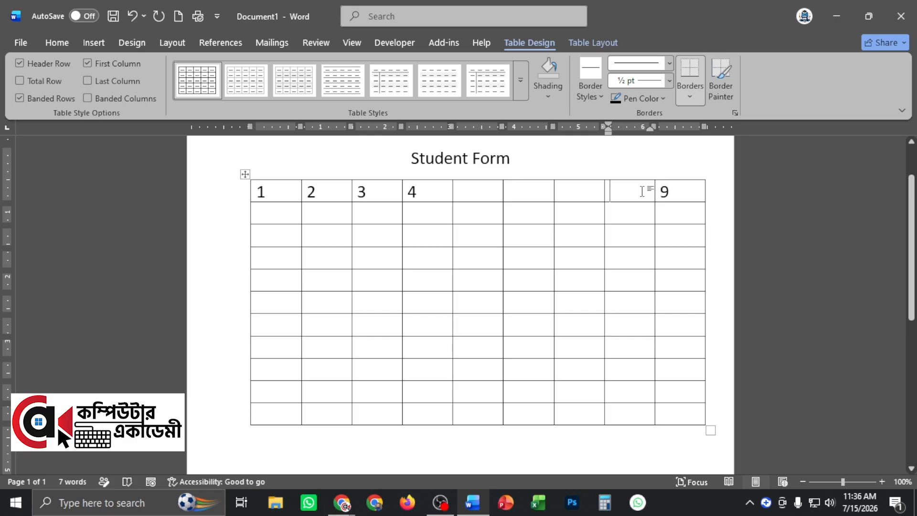
left_click(338, 192)
left_click_drag(333, 198, 322, 413)
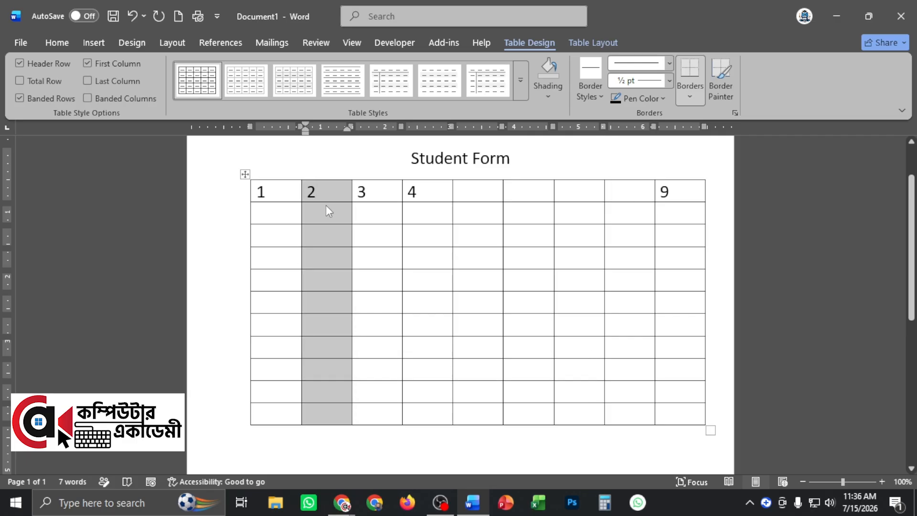
right_click(329, 192)
left_click(379, 323)
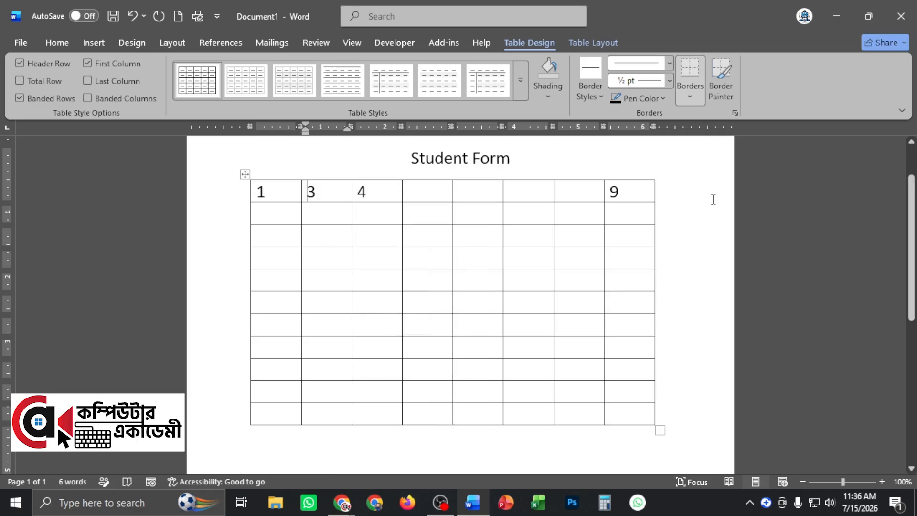
left_click(638, 193)
key("ctrl+z")
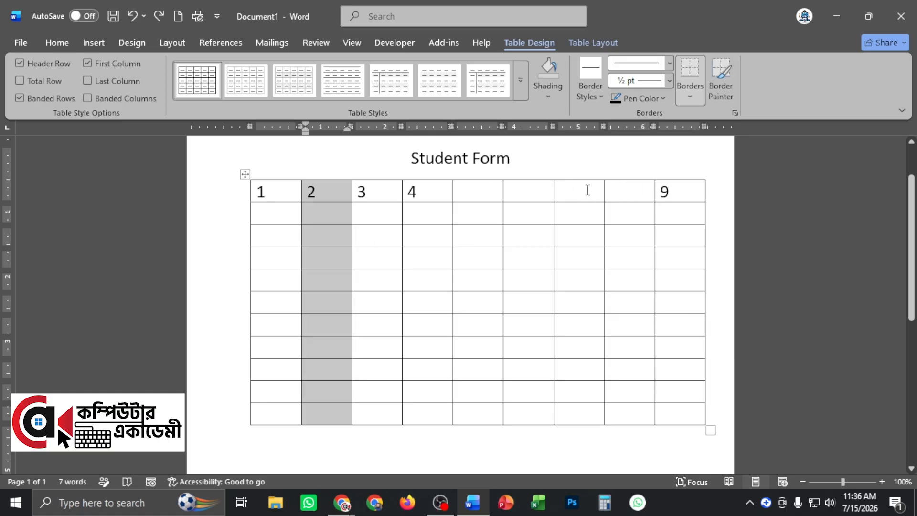
- Select and remove the table's last three columns, and undo the removal
left_click_drag(588, 190, 699, 410)
key("BackSpace")
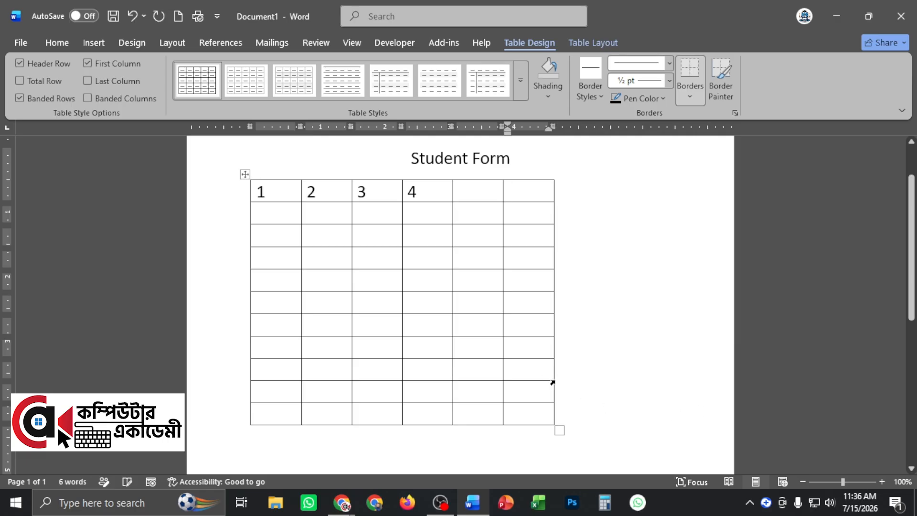
key("ctrl+z")
- Delete the table's last three columns, including the one headed 9
left_click(583, 191)
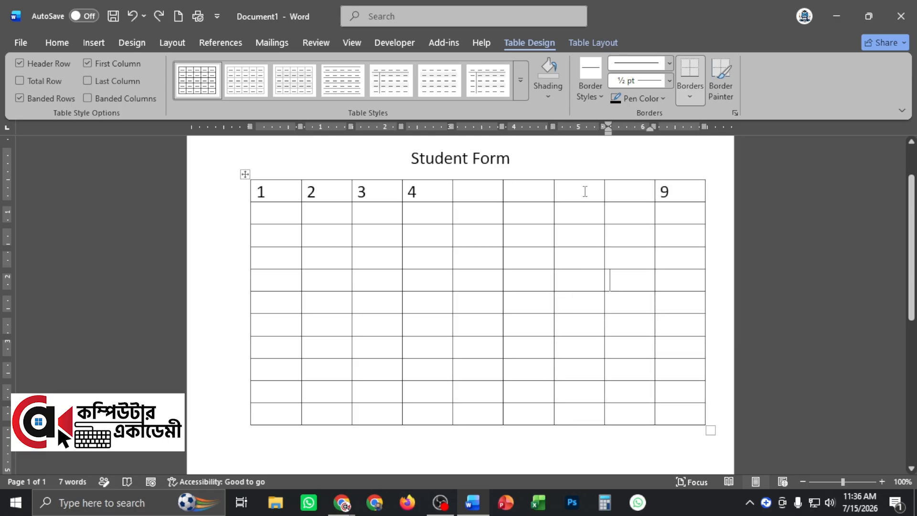
left_click(681, 414, "shift")
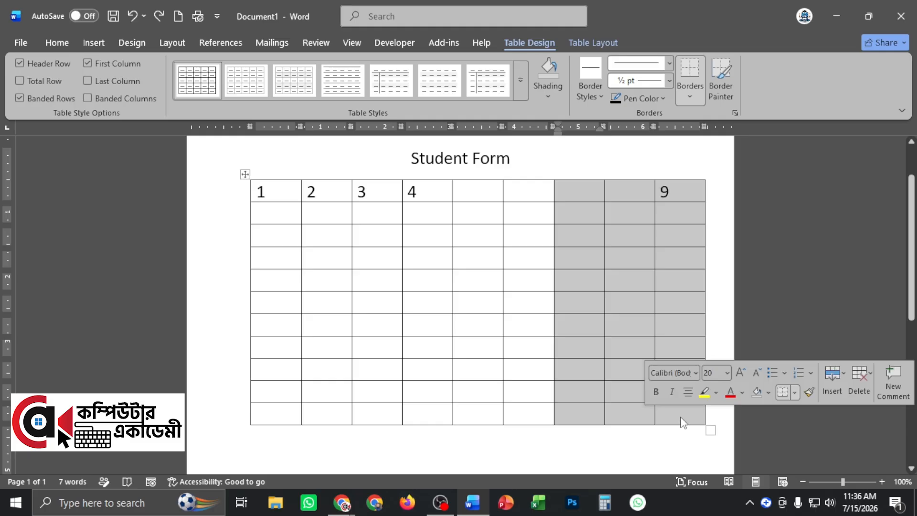
key("BackSpace")
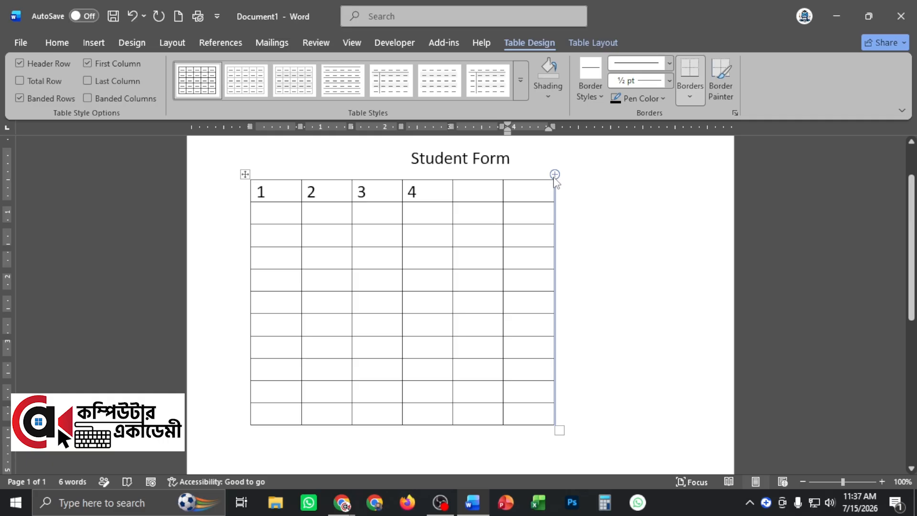
- Add three new columns at the table's right edge, one at a time, with the column insert control
left_click(554, 174)
left_click(604, 174)
left_click(648, 192)
left_click(656, 175)
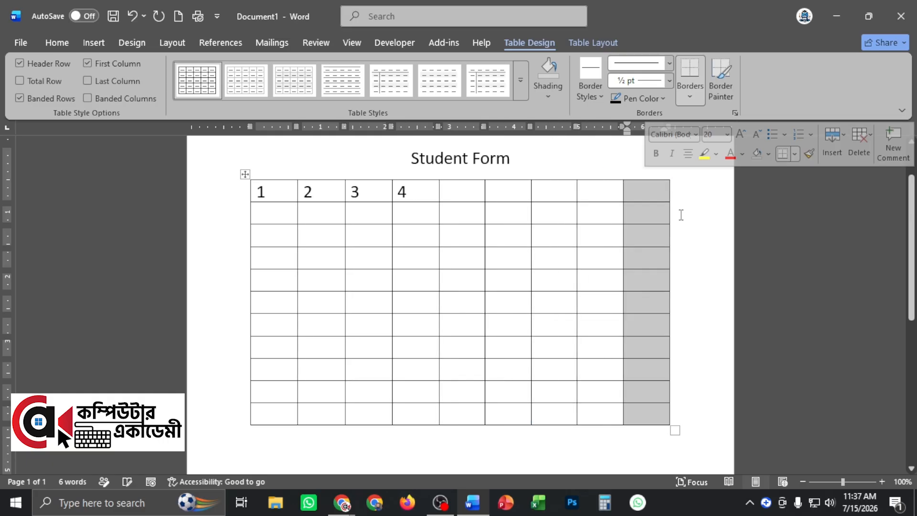
left_click(660, 195)
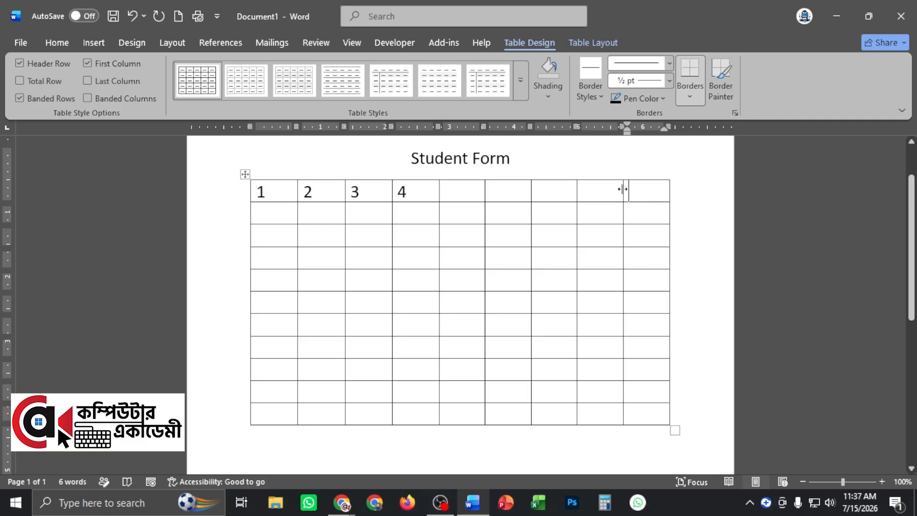
- Clear the numbers 1 to 4 from the first four cells of the table's first row
scroll(620, 190, "down", 2)
scroll(331, 317, "up", 4)
scroll(325, 331, "down", 1)
left_click_drag(257, 191, 400, 191)
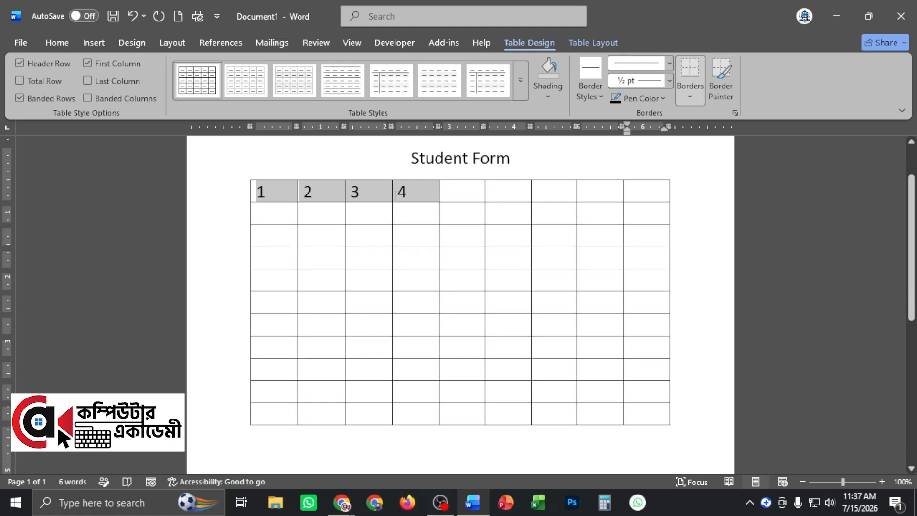
key("Delete")
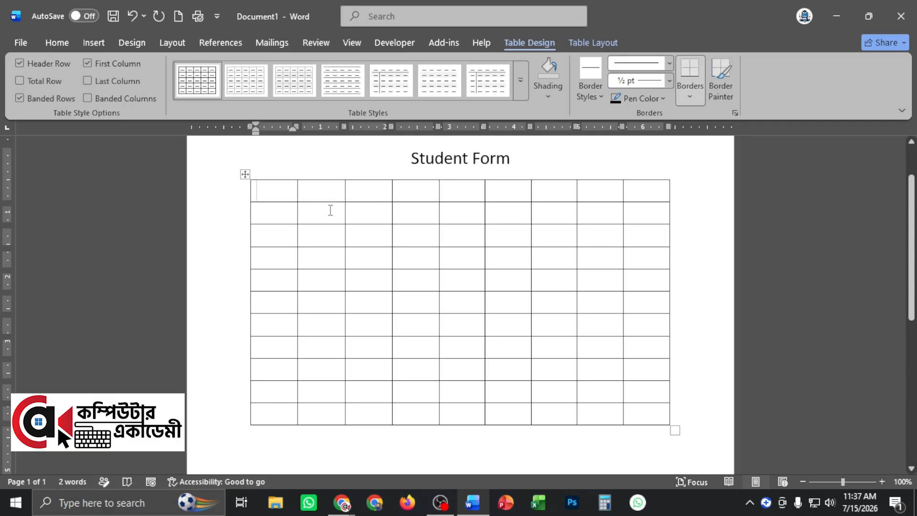
- Widen the table's first column slightly by moving the border between the first and second columns
left_click_drag(260, 190, 360, 199)
left_click(321, 204)
left_click_drag(298, 191, 319, 193)
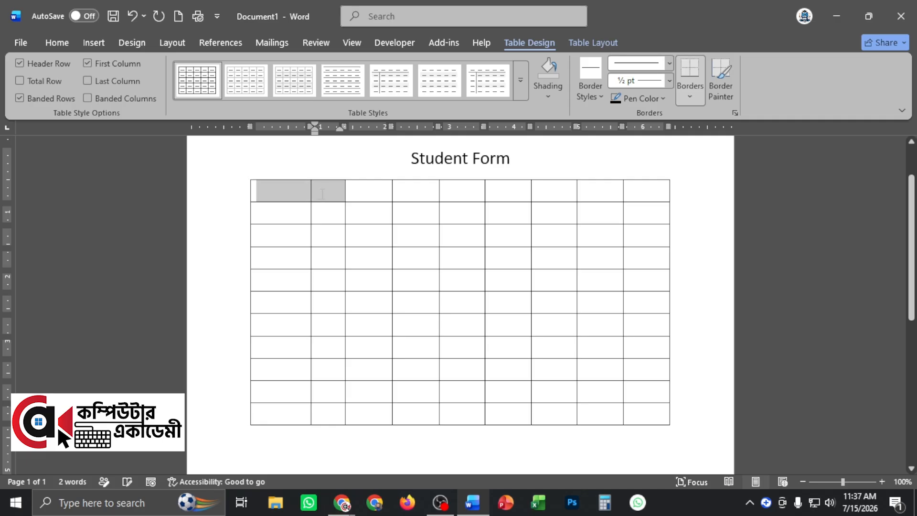
left_click(271, 196)
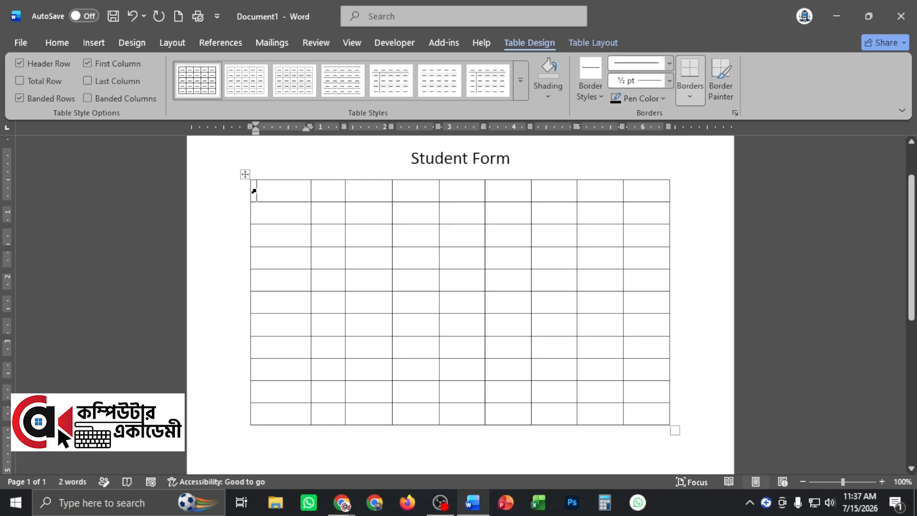
- Merge the first four cells of the table's first row into one cell
left_click_drag(259, 190, 408, 193)
right_click(405, 191)
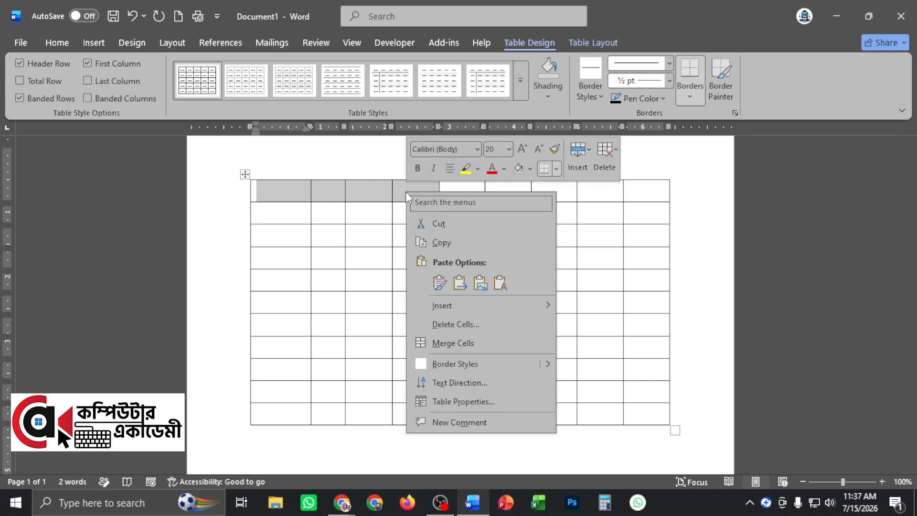
left_click(454, 342)
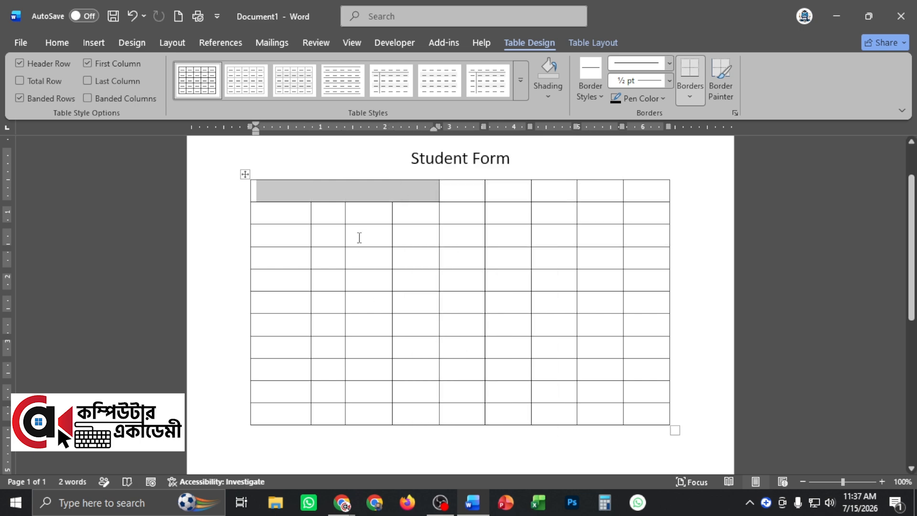
left_click(353, 212)
left_click(310, 197)
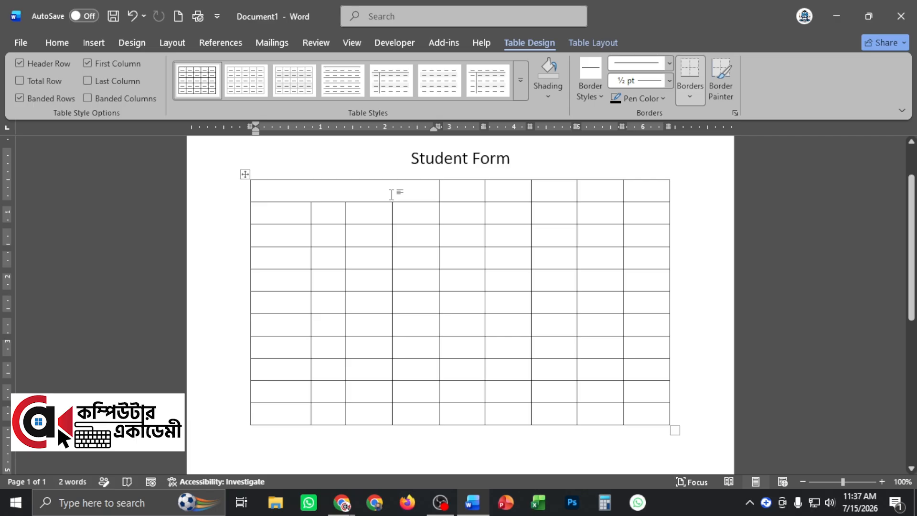
- Merge the last four cells of the table's first row into one cell
left_click_drag(510, 192, 637, 194)
right_click(637, 194)
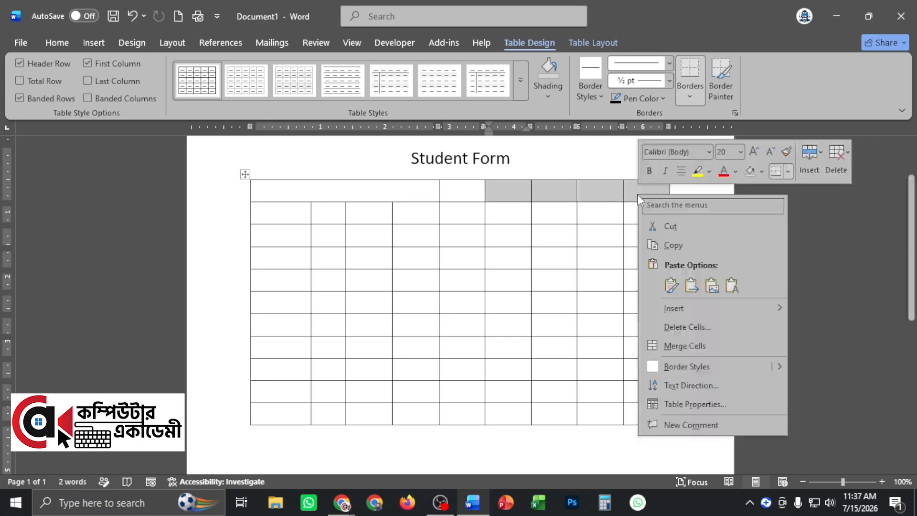
left_click(686, 348)
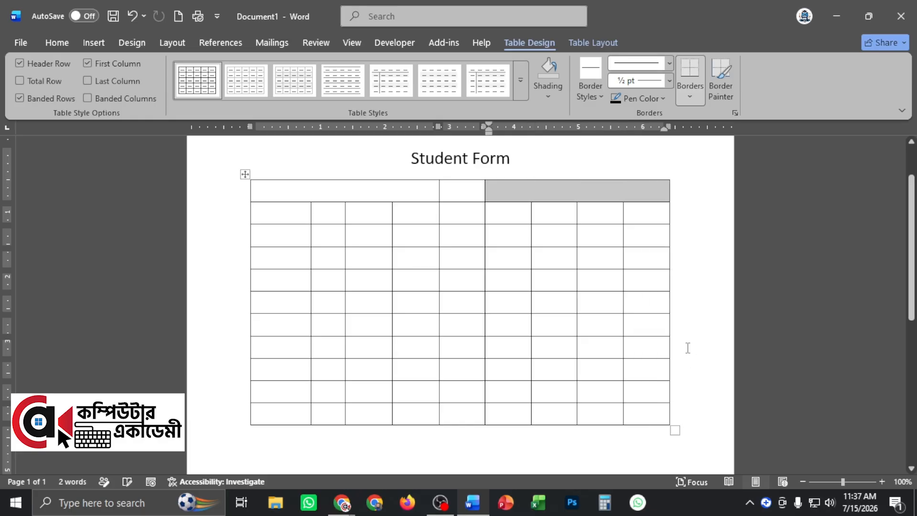
left_click(508, 191)
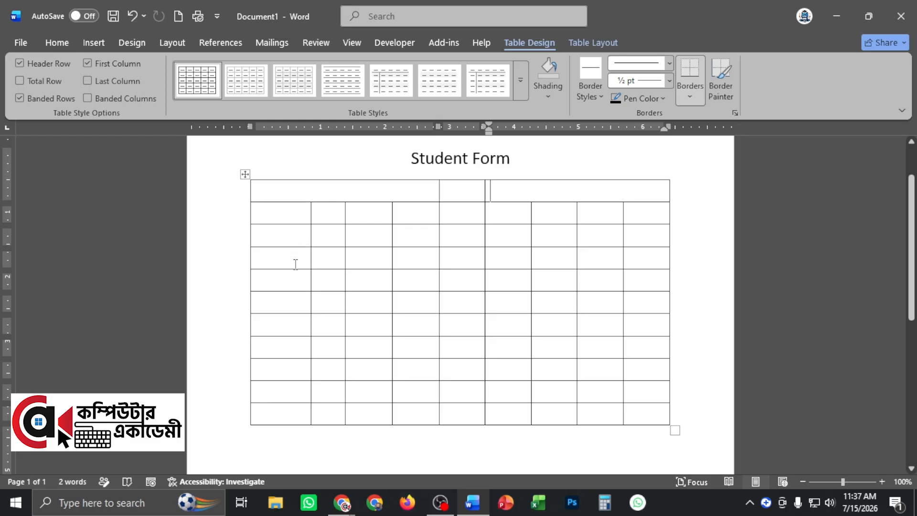
left_click_drag(276, 213, 272, 306)
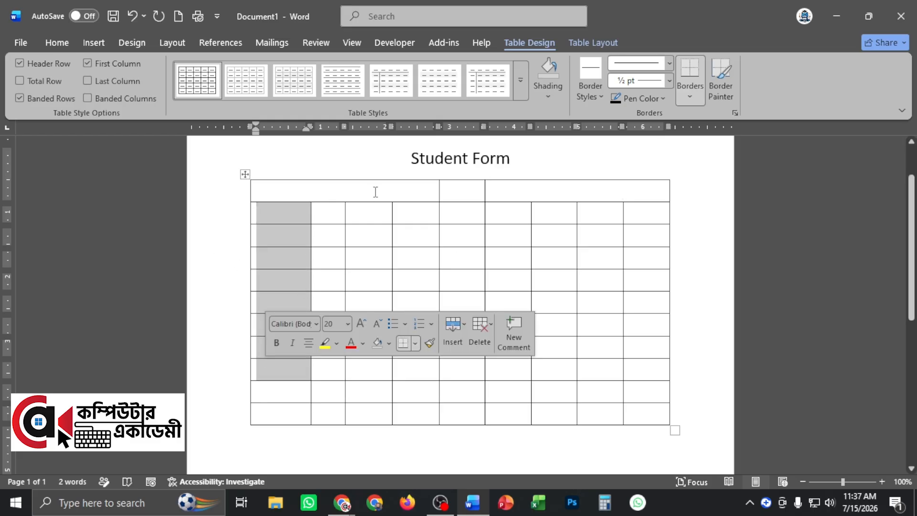
left_click_drag(374, 190, 560, 196)
left_click_drag(303, 189, 554, 194)
left_click_drag(269, 218, 276, 411)
left_click(531, 297)
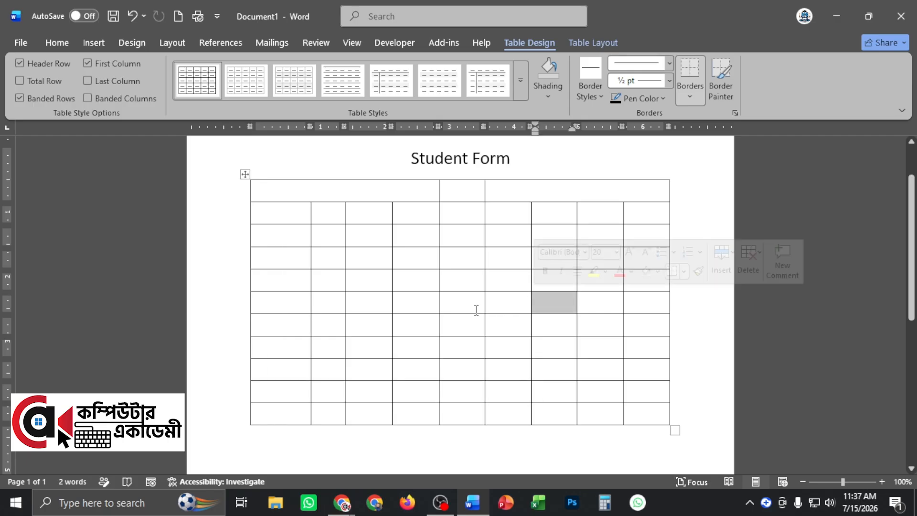
- Merge the block spanning the fourth to sixth columns and the third to sixth rows into one cell
left_click_drag(419, 242, 503, 304)
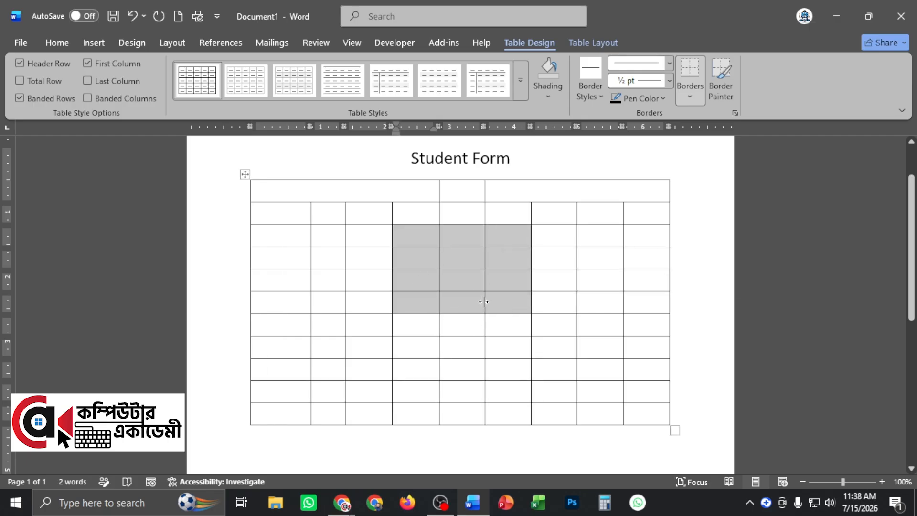
left_click(462, 305)
left_click_drag(417, 243, 500, 308)
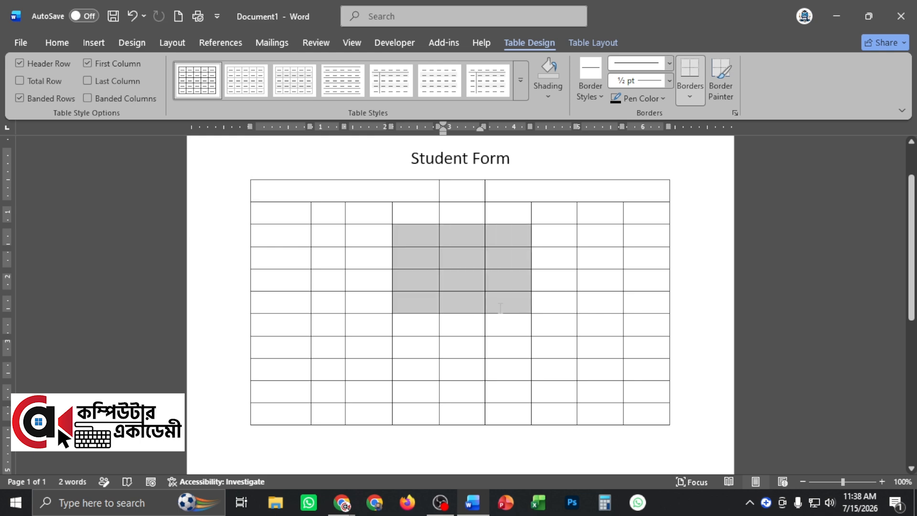
right_click(500, 307)
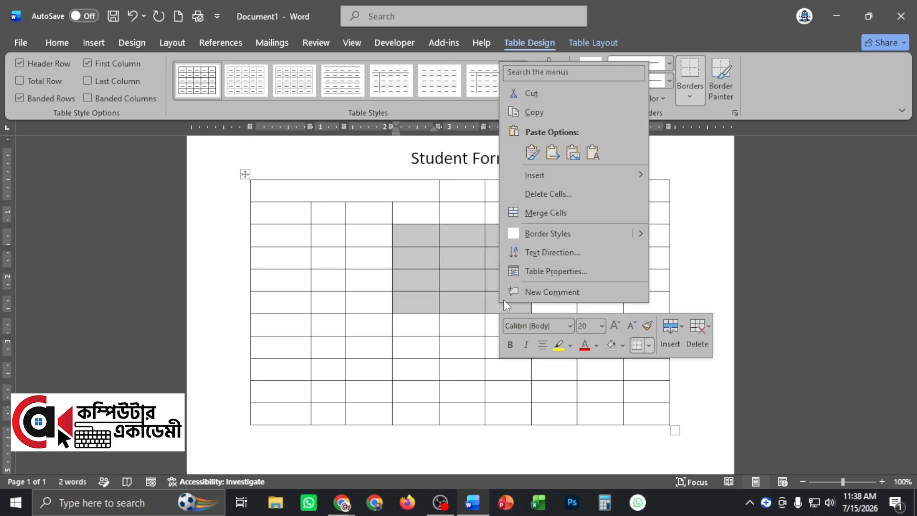
left_click(549, 217)
left_click(499, 350)
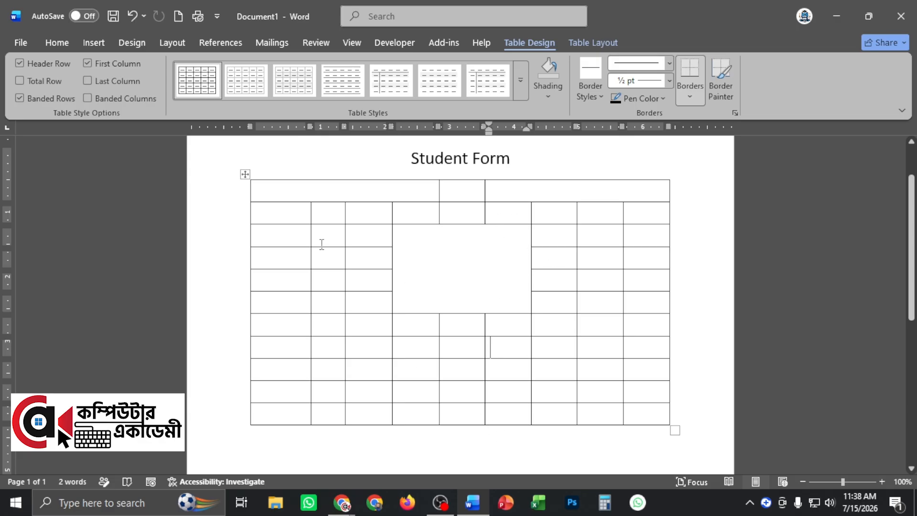
- Delete the entire table below the Student Form title
left_click(320, 215)
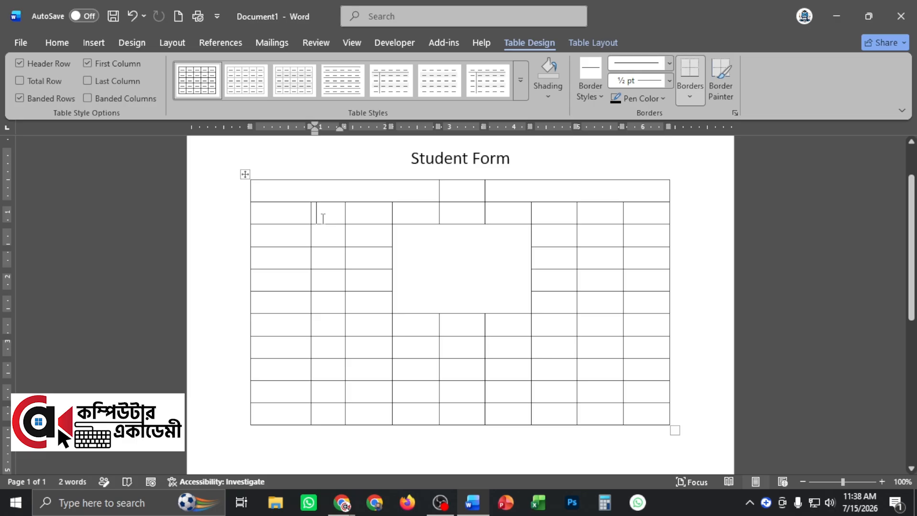
left_click(245, 174)
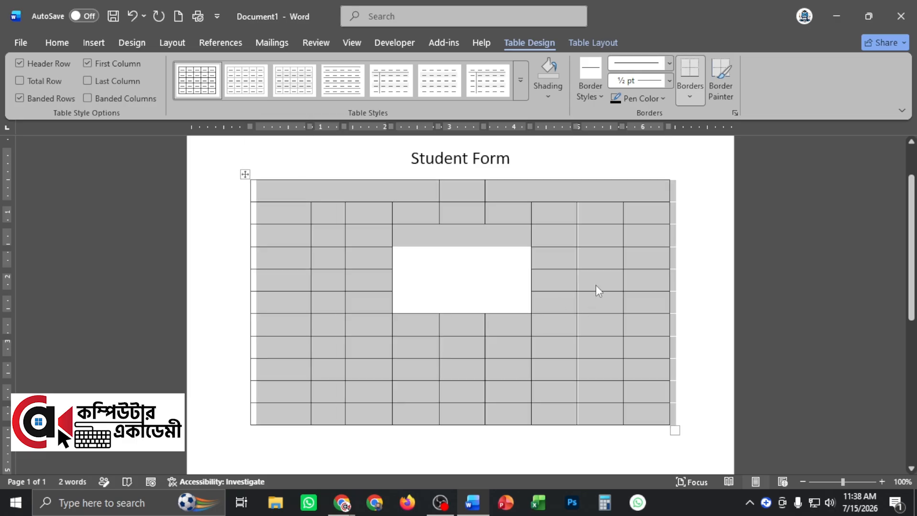
key("BackSpace")
- Insert a new table with 6 columns and 6 rows below the Student Form title
left_click(93, 42)
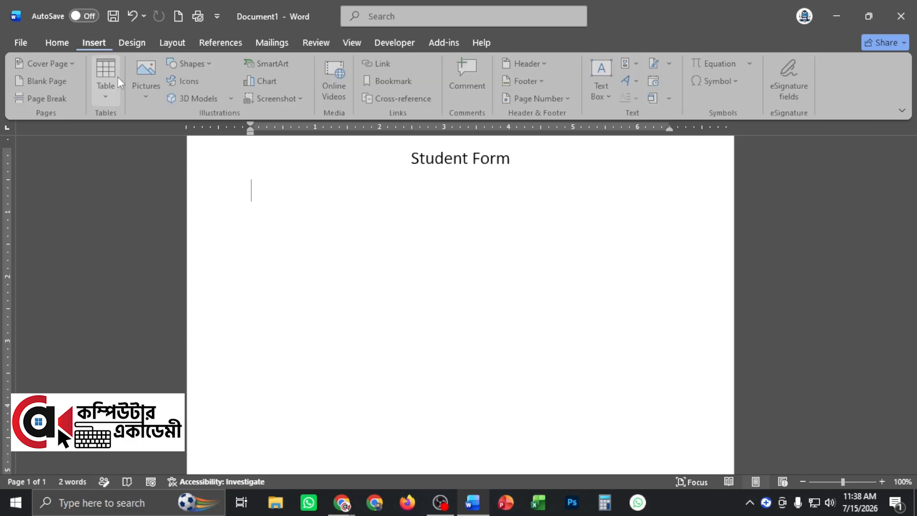
left_click(108, 80)
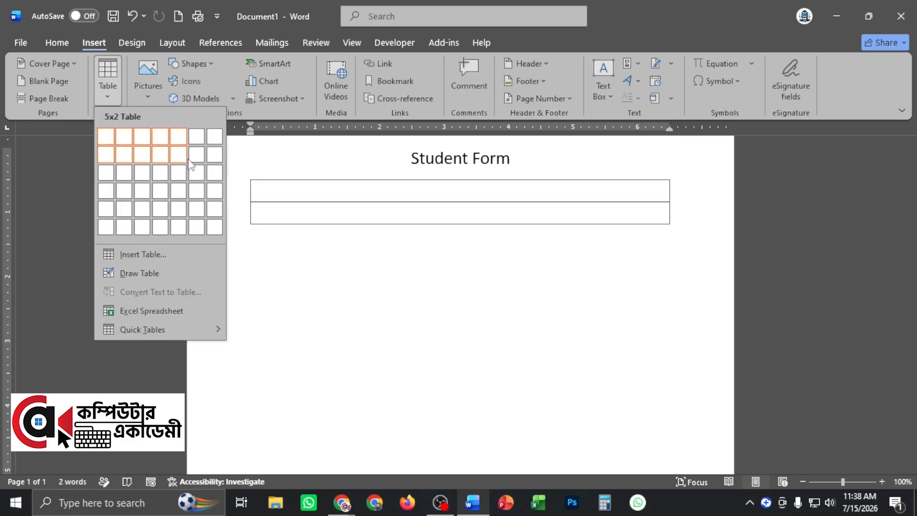
left_click(133, 254)
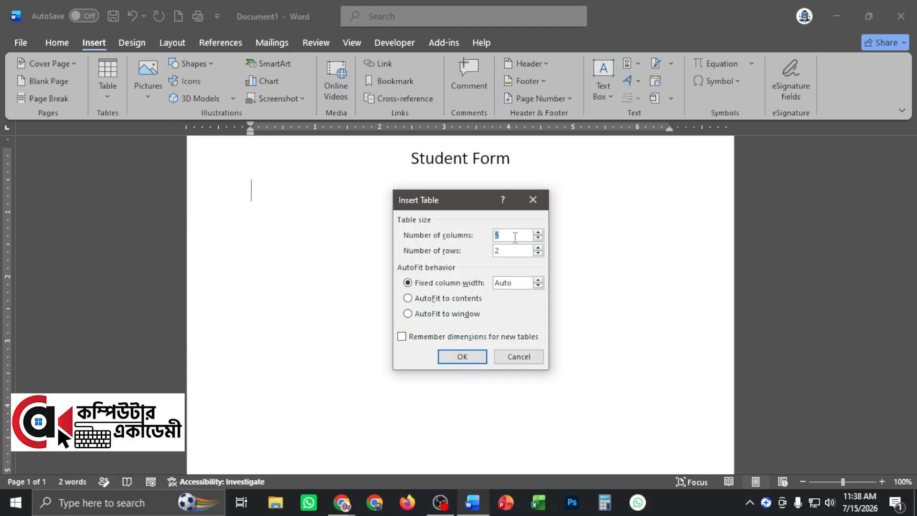
type("6")
key("Tab")
type("6")
left_click(473, 358)
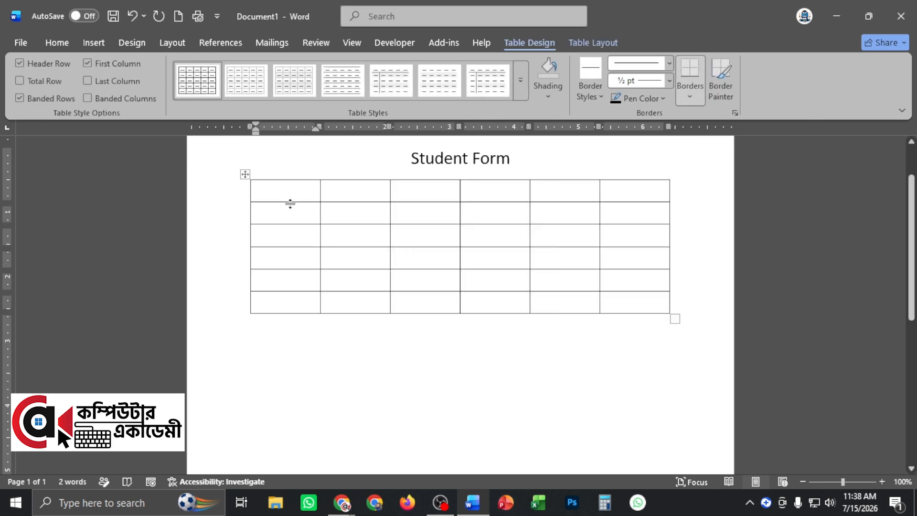
- Enter the headers SL and Name in the first two columns and narrow the SL column to fit its text
type("SL")
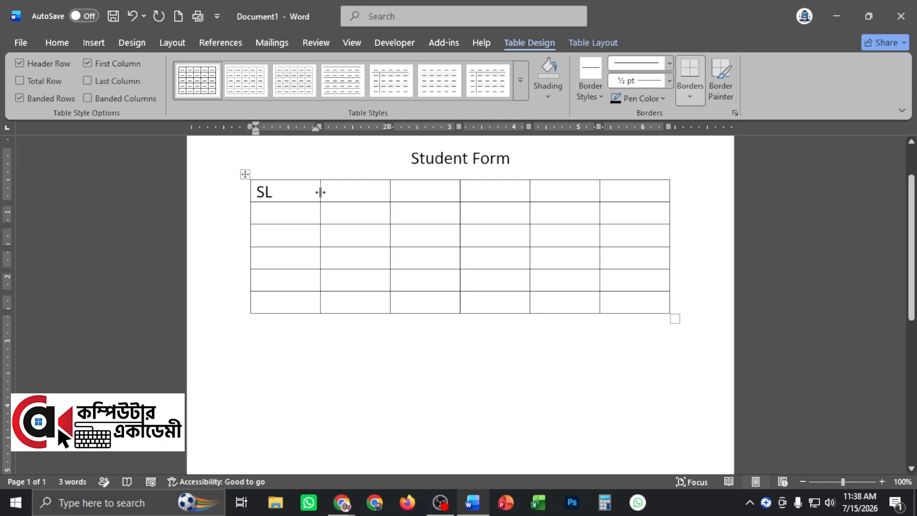
left_click_drag(320, 190, 274, 194)
left_click(327, 189)
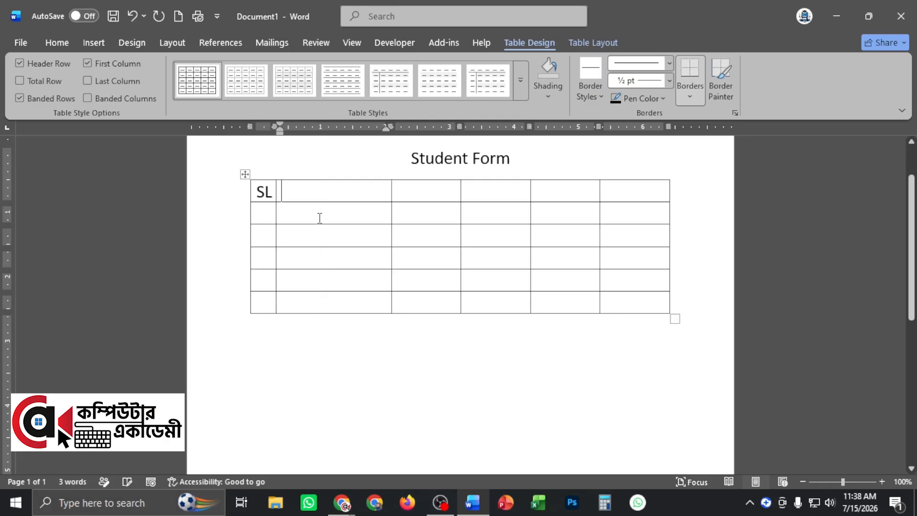
type("Name")
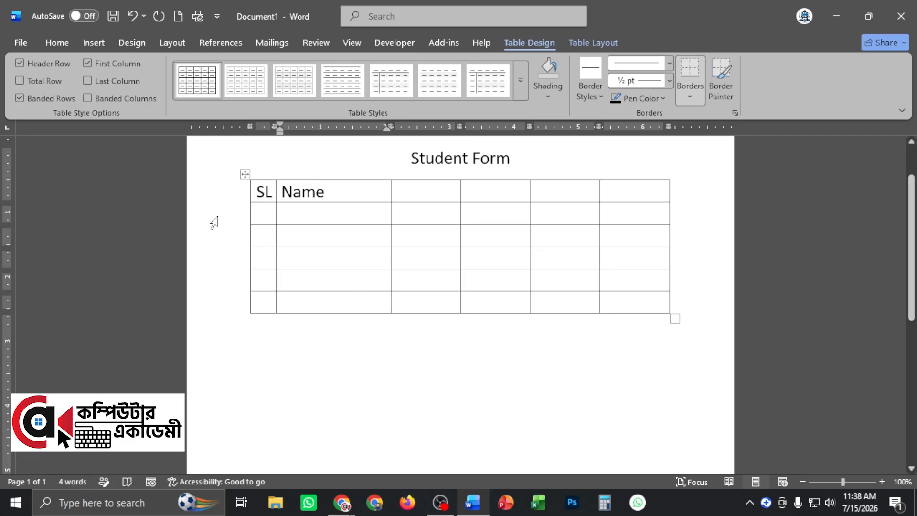
- Enter the headers F.Name, M.Name, Address and Mobile in the remaining four cells of the first row
left_click(401, 190)
type("F.Name")
key("Tab")
type("M.Na")
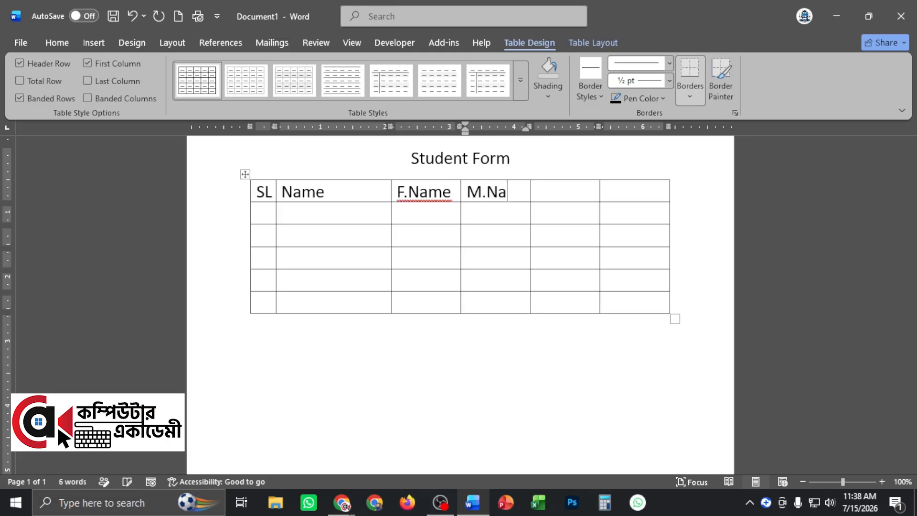
type("me")
key("Tab")
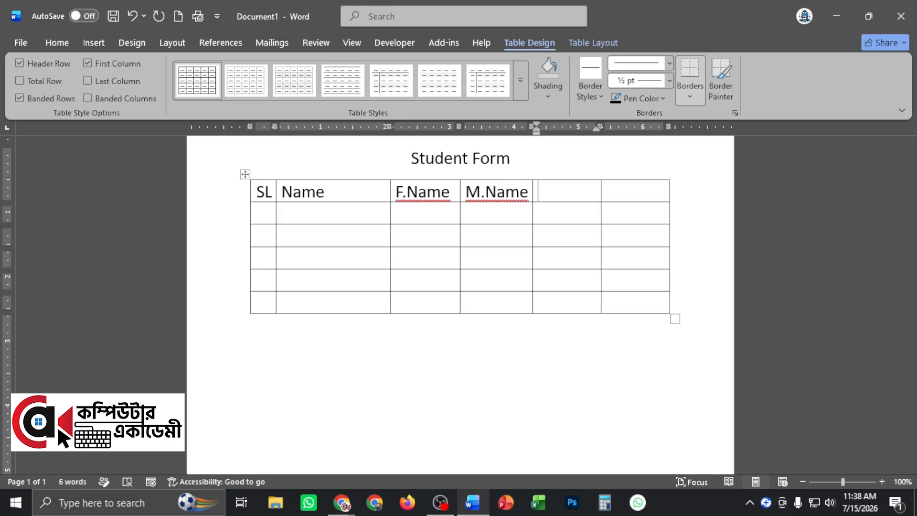
type("Address")
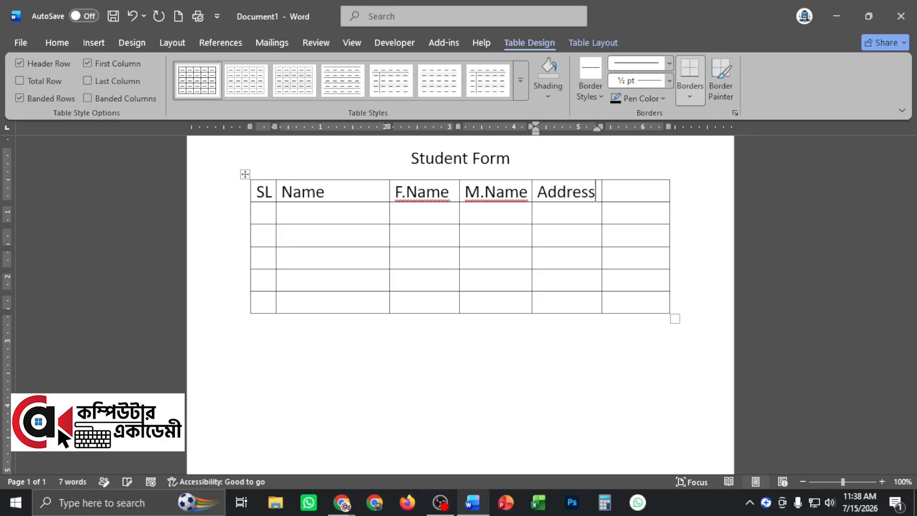
key("Tab")
type("Mobile")
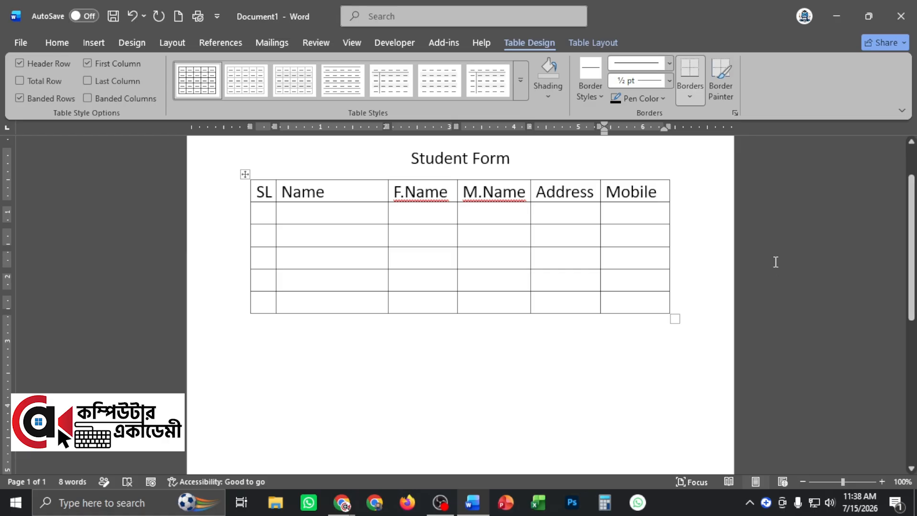
- Reduce the font size of the whole table to 14
left_click(324, 197)
left_click(244, 173)
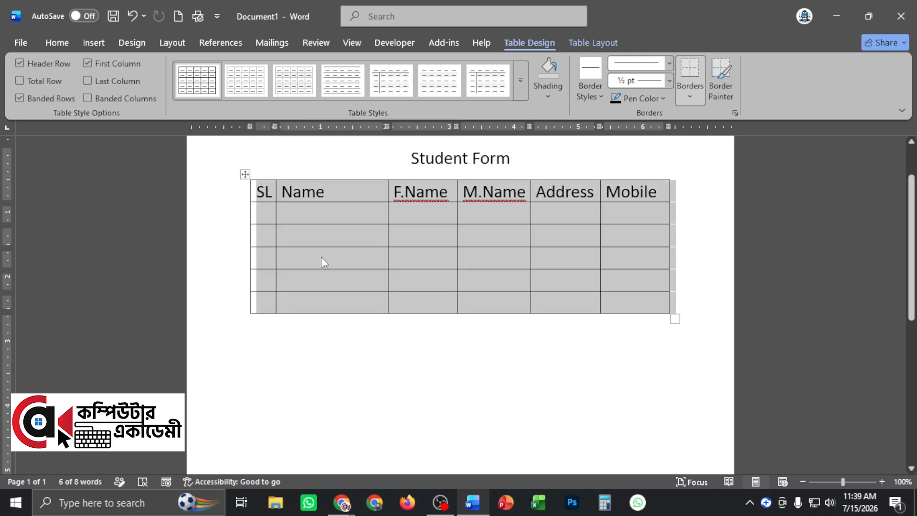
left_click(58, 42)
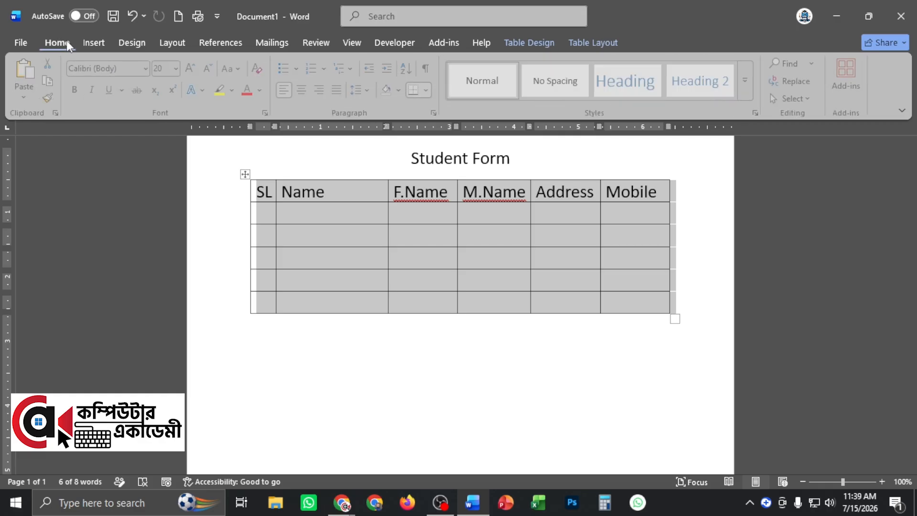
left_click(210, 70)
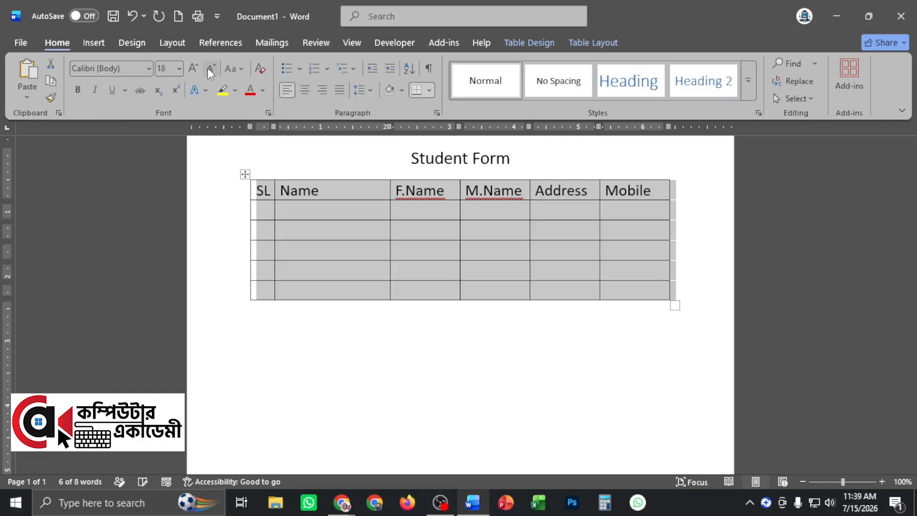
left_click(210, 70)
left_click(210, 69)
scroll(528, 327, "up", 2)
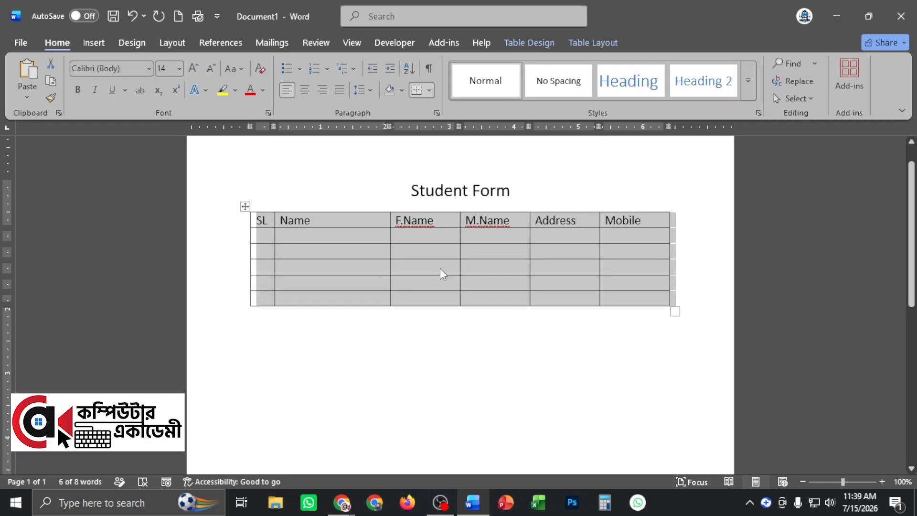
- Number the five cells below the SL header with the 1. 2. 3. list format
left_click(266, 242)
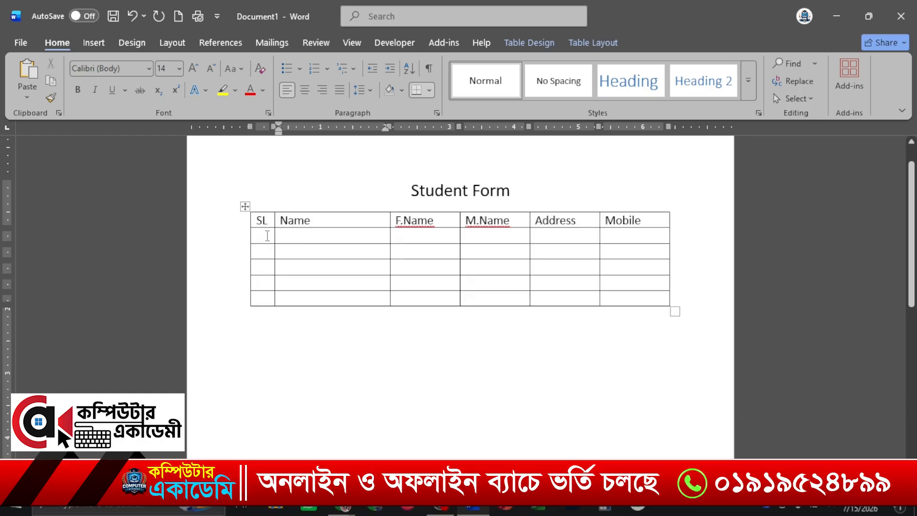
left_click_drag(266, 242, 265, 299)
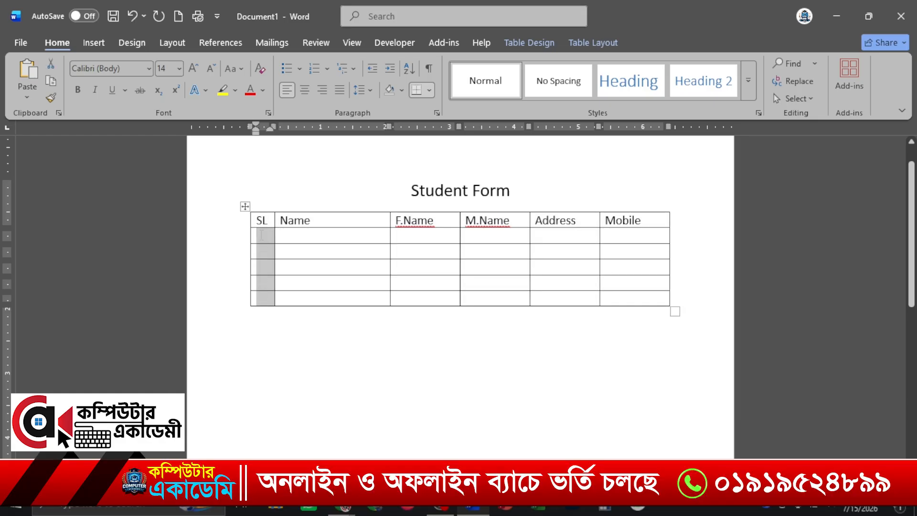
left_click(260, 242)
left_click_drag(259, 242, 264, 298)
left_click(267, 234)
left_click_drag(266, 234, 266, 293)
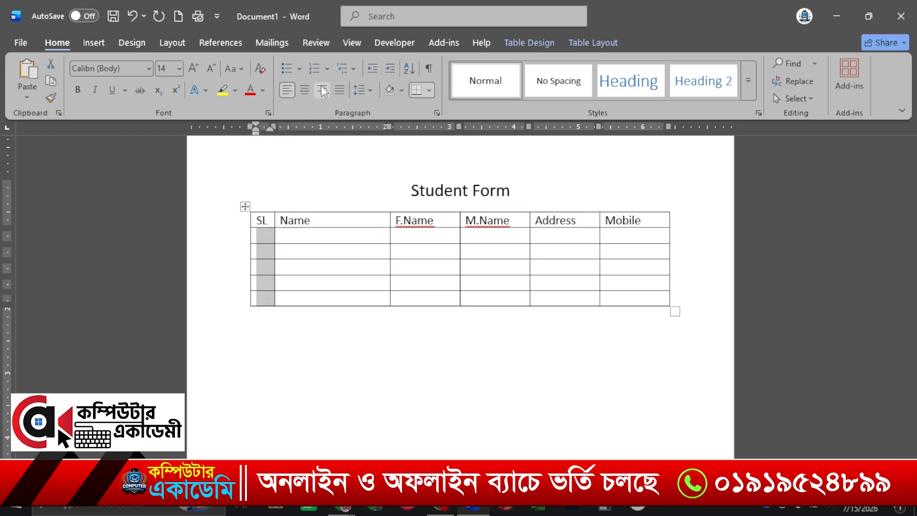
left_click(327, 68)
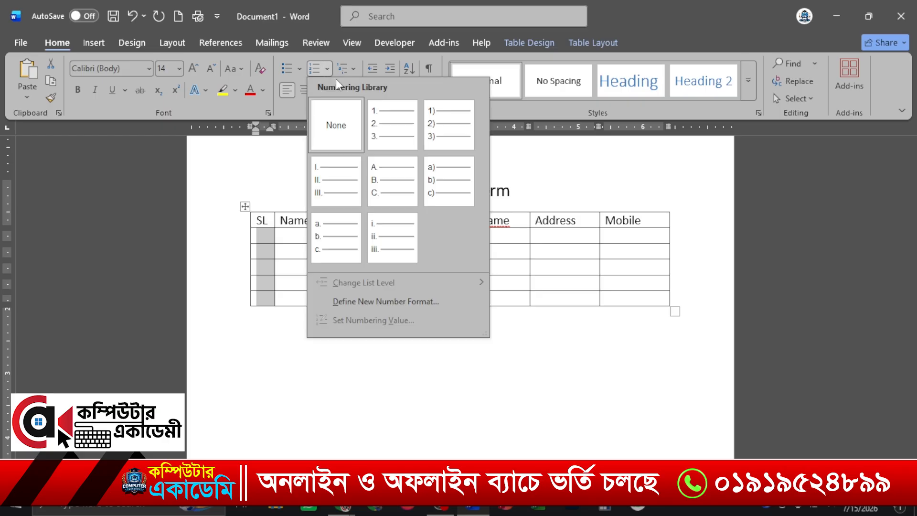
left_click(378, 143)
left_click(371, 73)
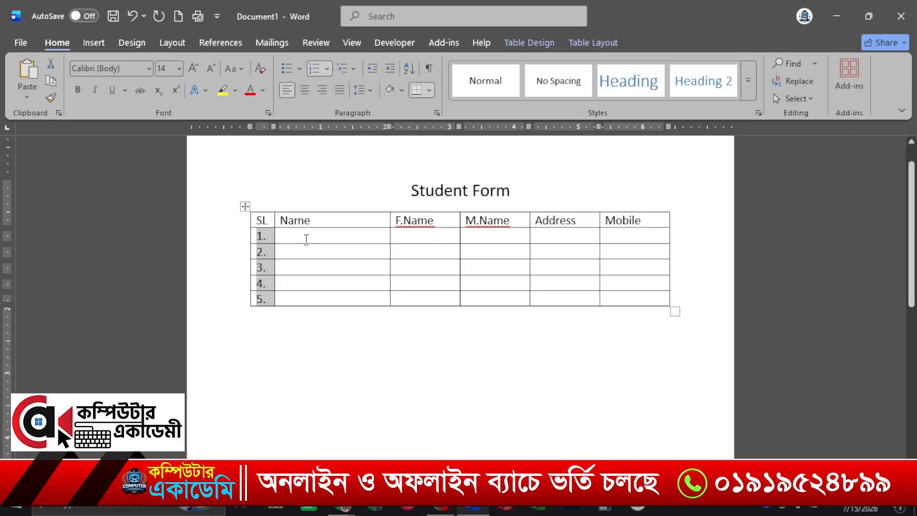
- Enter the student's name and the father's name in the row numbered 1
left_click(319, 240)
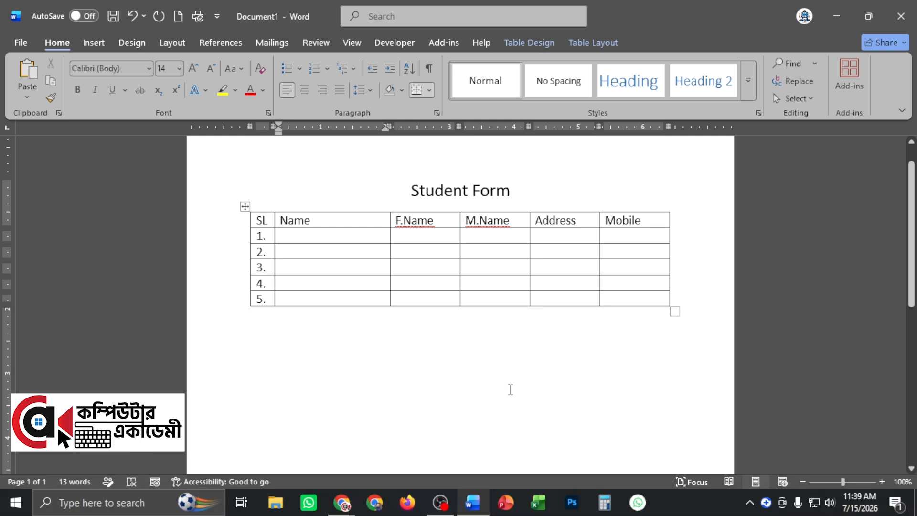
type("Azim")
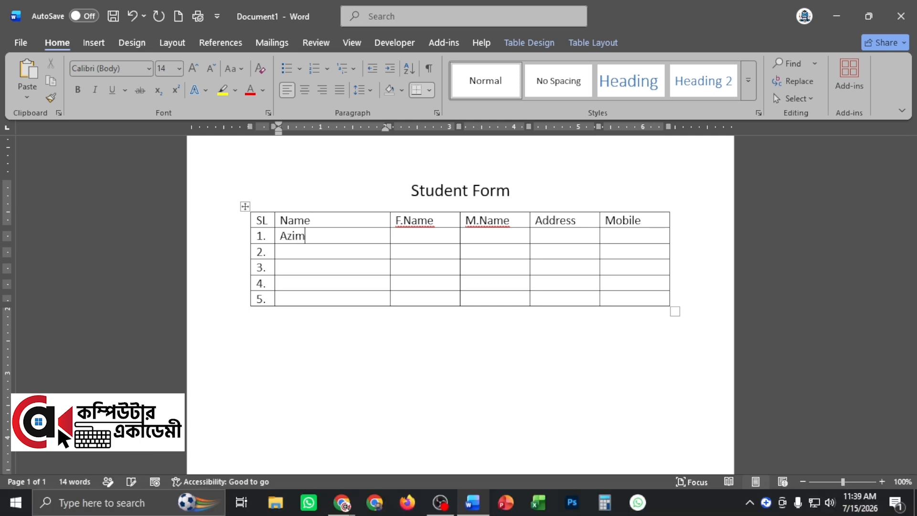
key("Tab")
type("B")
key("Tab")
- Fill the first student's M.Name cell with 0000 and the Address and Mobile cells with 000
type("4")
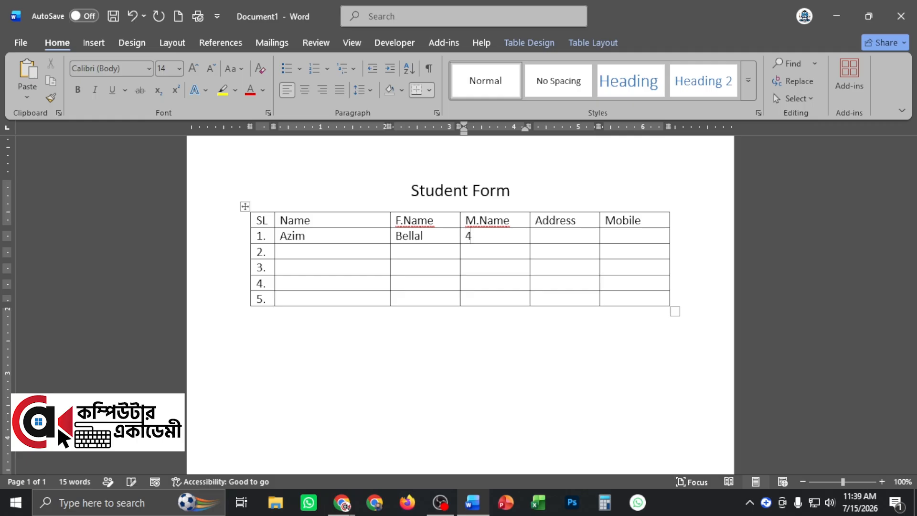
type("4")
key("BackSpace")
type("00")
key("BackSpace")
key("BackSpace")
key("BackSpace")
type("0000")
key("Tab")
type("000000")
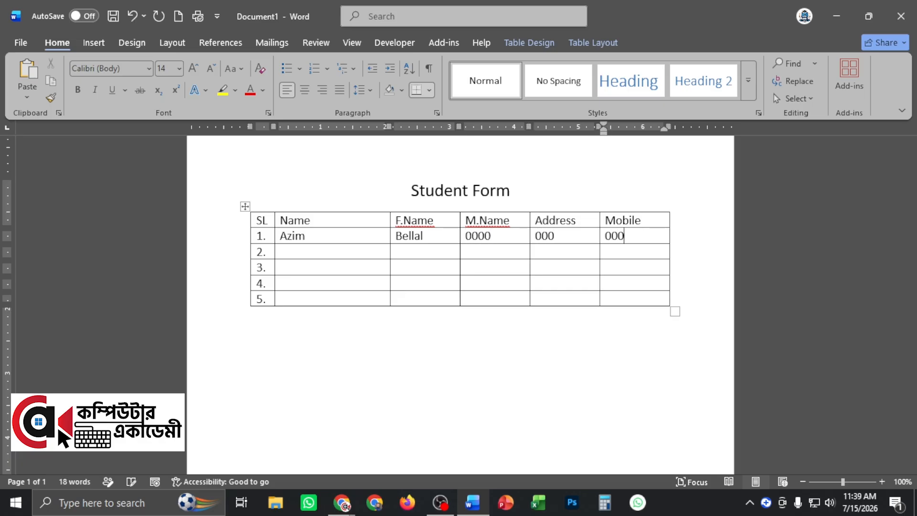
left_click(345, 252)
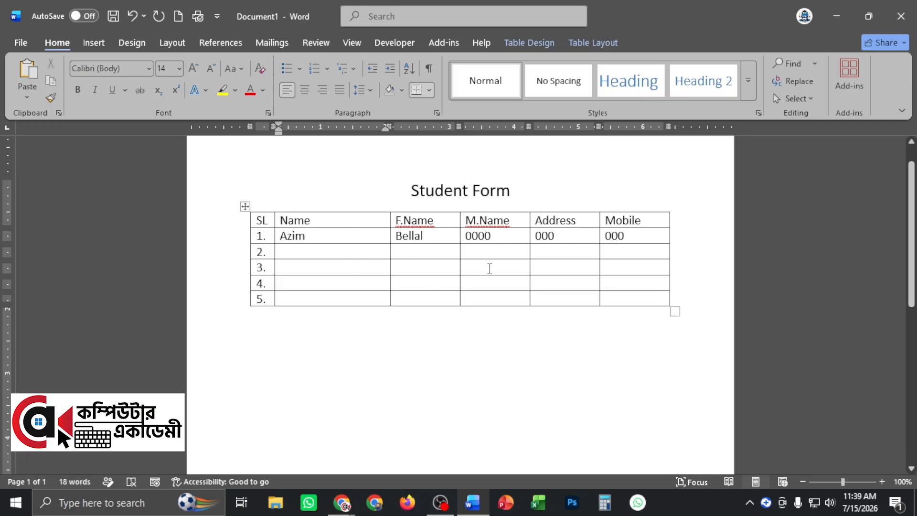
left_click_drag(305, 254, 640, 299)
left_click(398, 199)
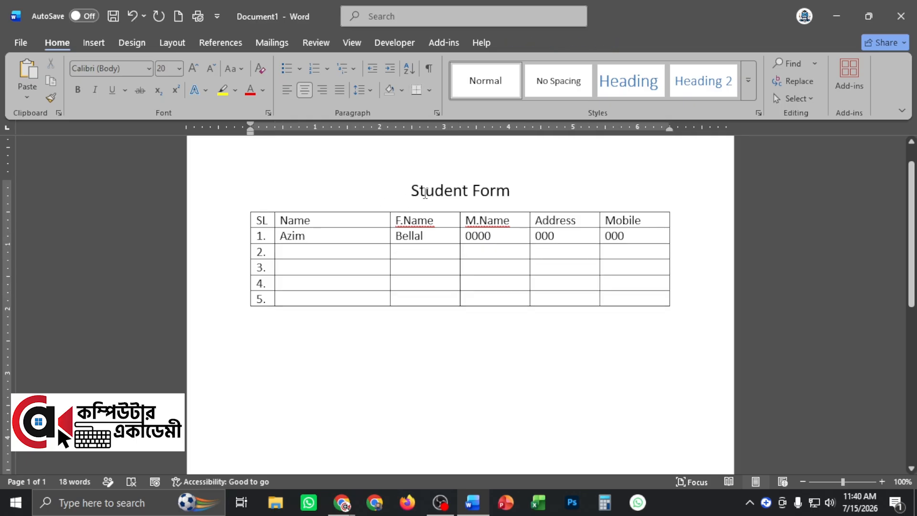
left_click_drag(399, 190, 518, 192)
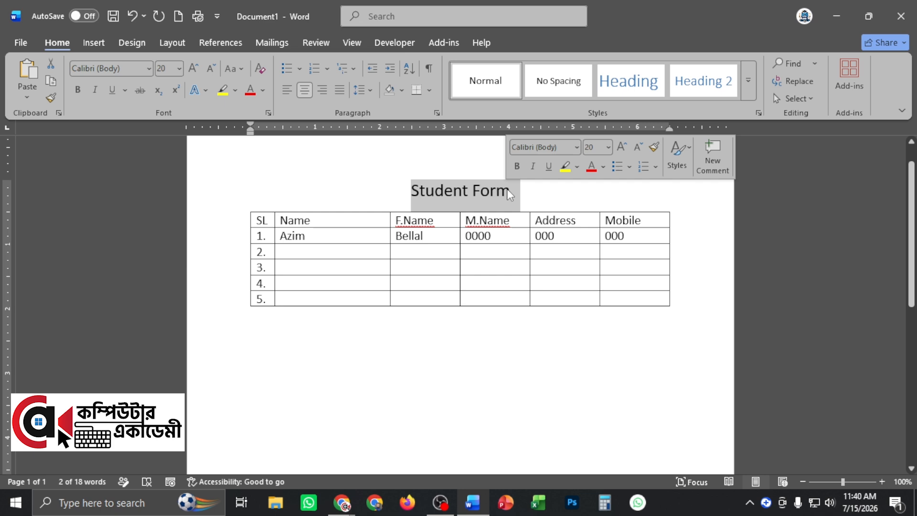
left_click(447, 193)
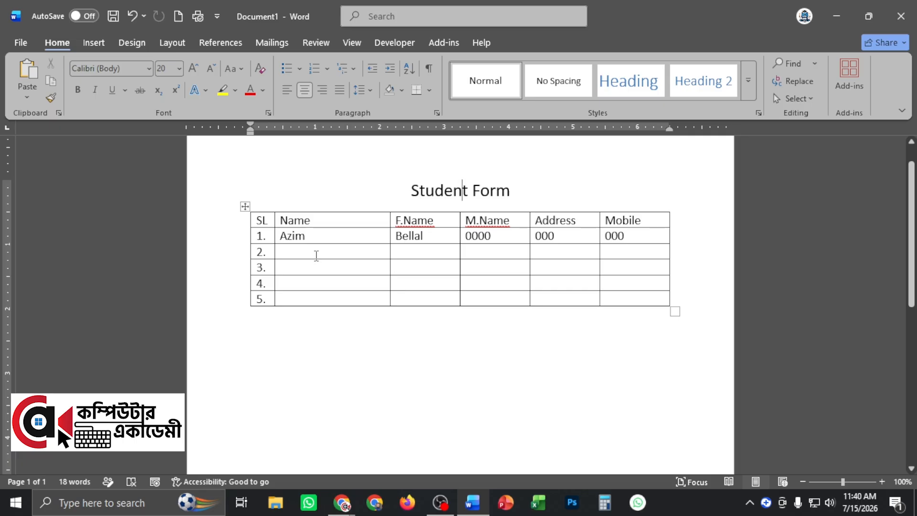
left_click(316, 253)
left_click(94, 43)
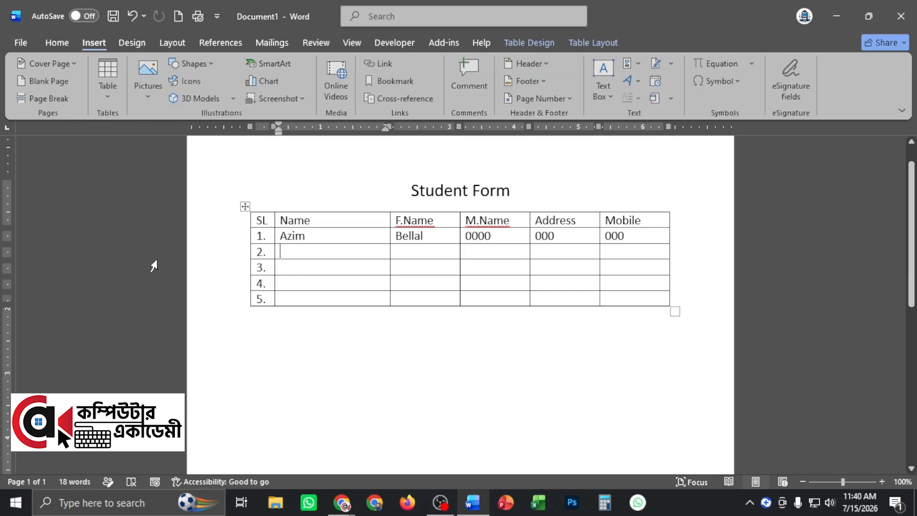
left_click(314, 378)
scroll(377, 340, "down", 2)
scroll(382, 340, "up", 2)
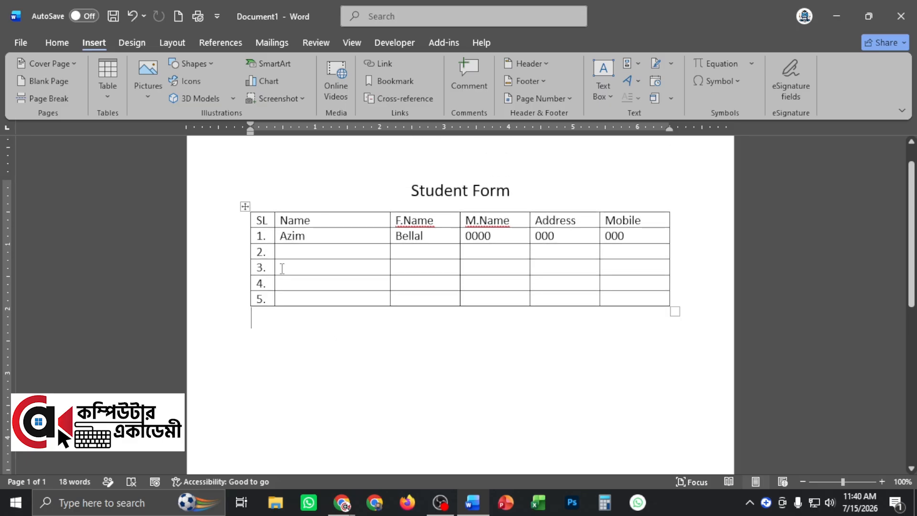
- Fill the Name column of the rows numbered 2 to 5 with four students' first names
left_click(303, 247)
type("rudro")
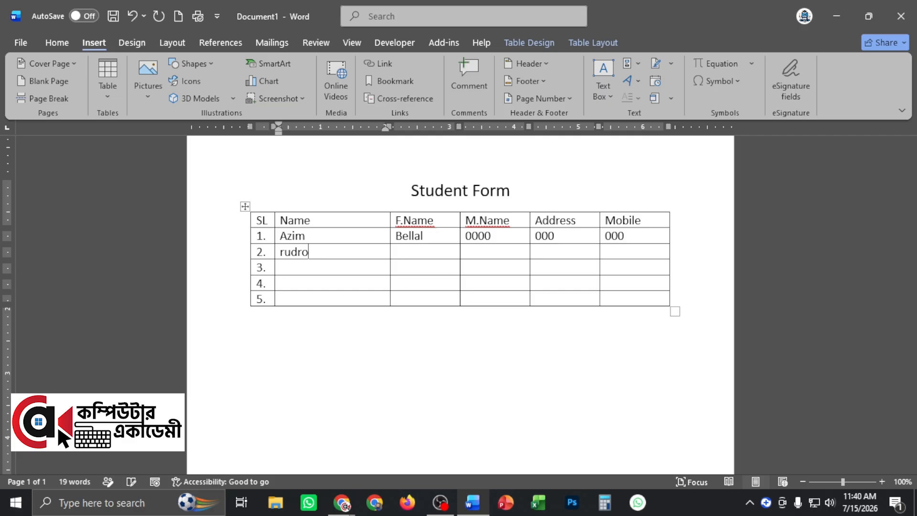
key("Down")
type("tan")
key("Down")
type("ontor")
key("Down")
type("mehedi")
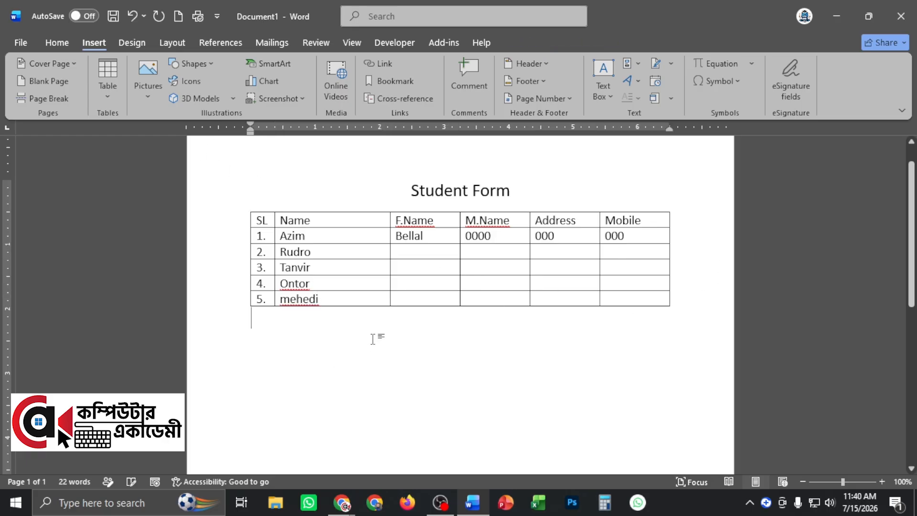
- Delete the entire contents of the document, including the Student Form title and table
key("ctrl+a")
key("Delete")
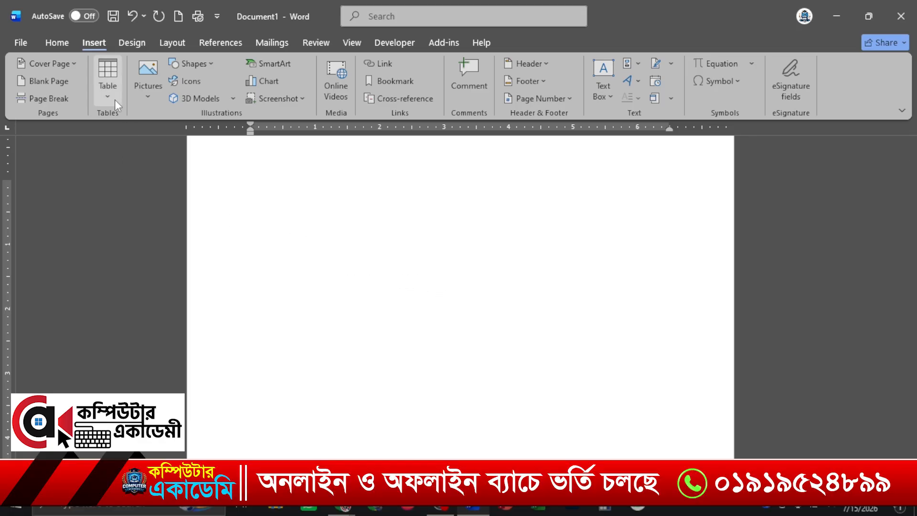
left_click(114, 99)
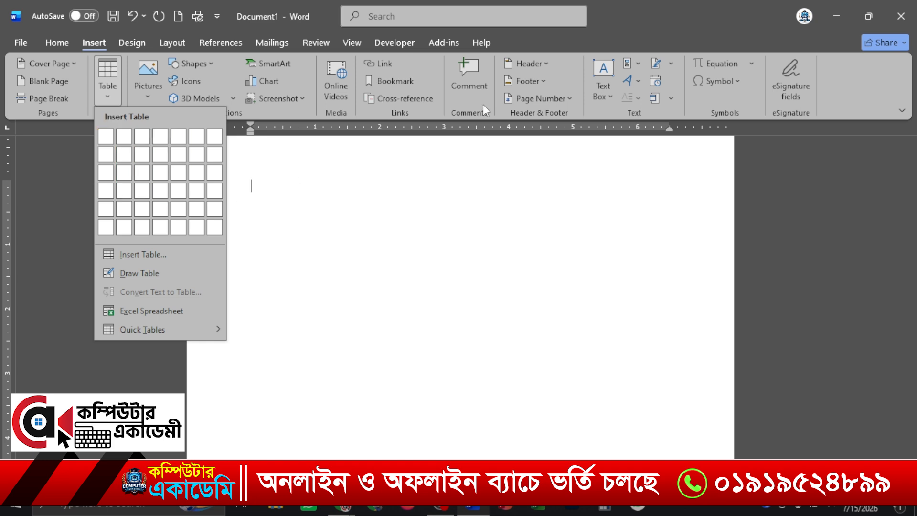
left_click(415, 219)
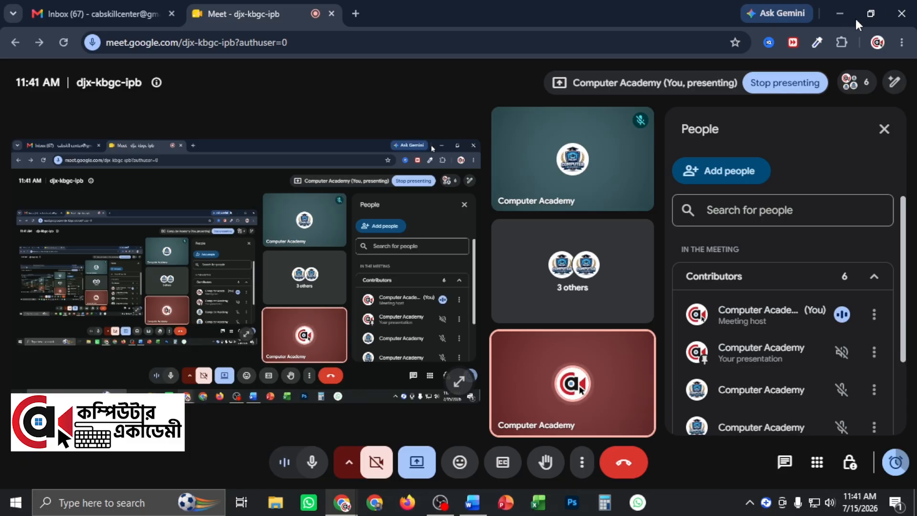
- Switch from the meeting window back to Word and insert a blank table of six columns by six rows
left_click(841, 12)
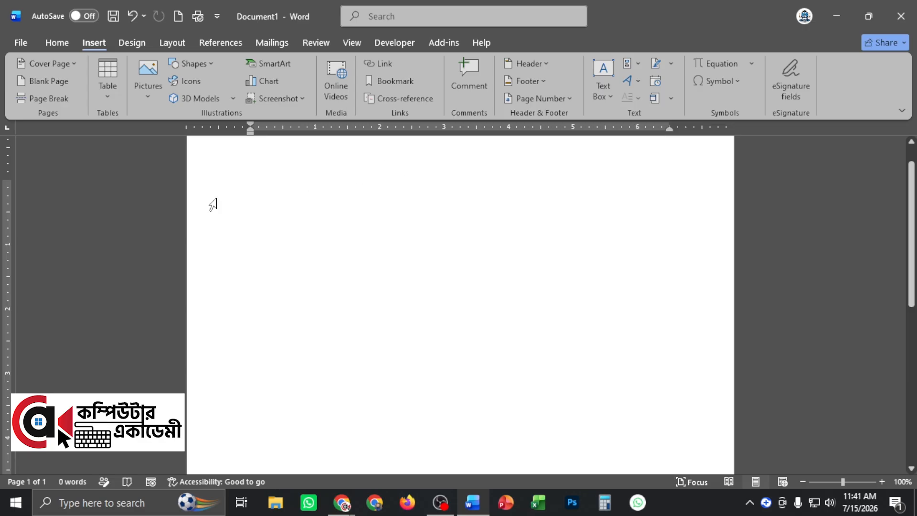
left_click(108, 94)
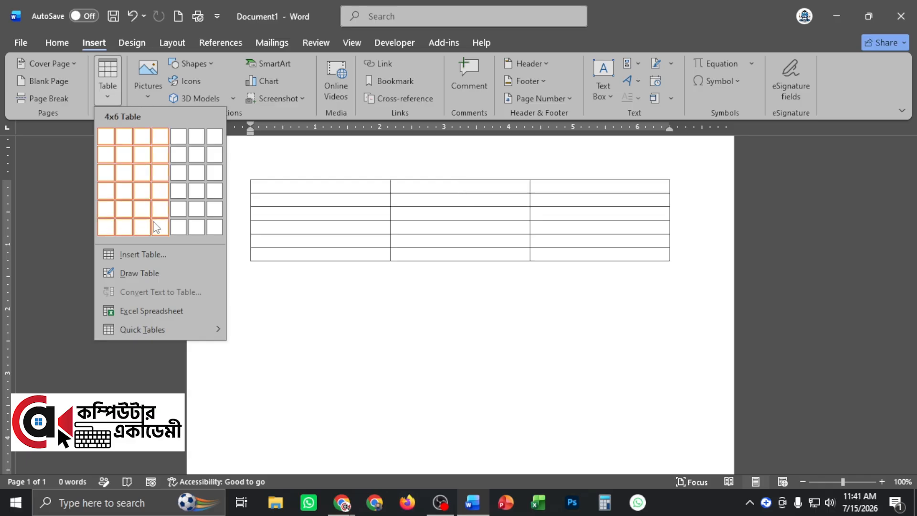
left_click(191, 231)
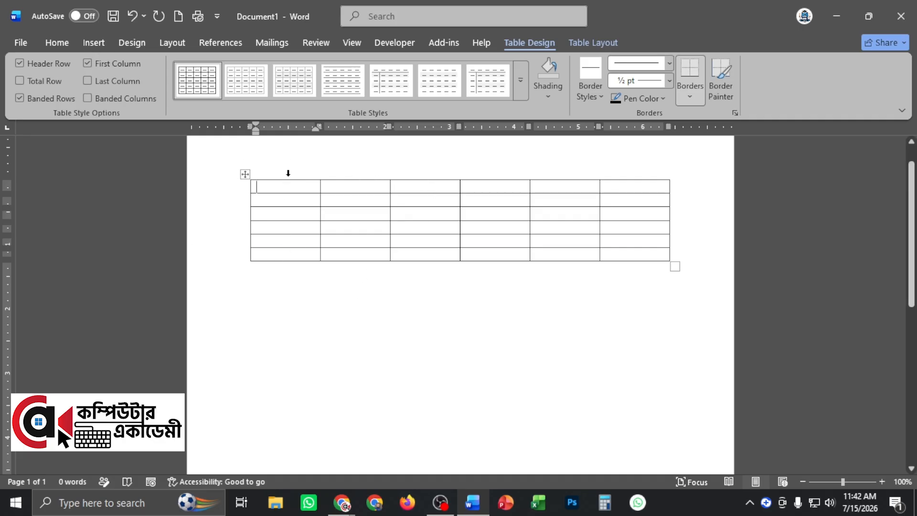
- Use Draw Table to split each of the six columns with a full-height vertical line, and add one more line through the resulting fifth column
left_click(94, 43)
left_click(108, 96)
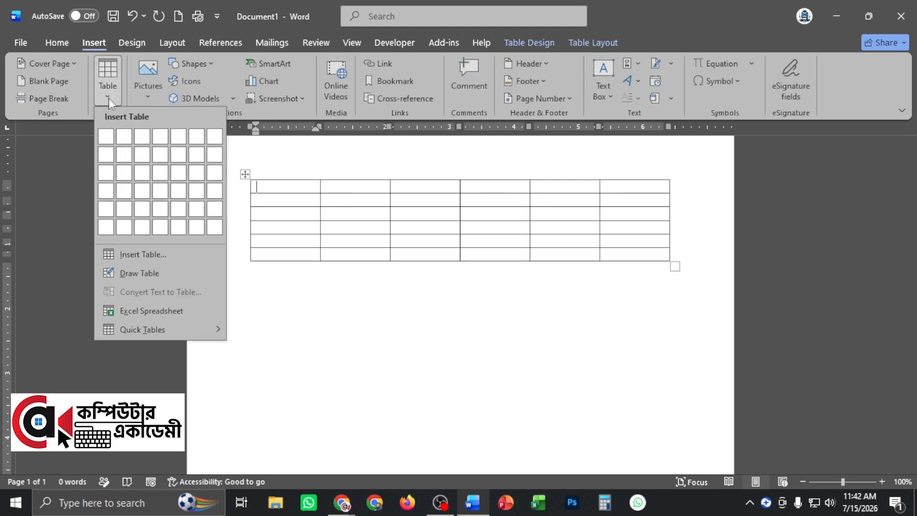
left_click(136, 273)
left_click_drag(291, 172, 290, 258)
left_click_drag(360, 172, 357, 258)
left_click_drag(430, 178, 430, 259)
left_click_drag(493, 176, 493, 257)
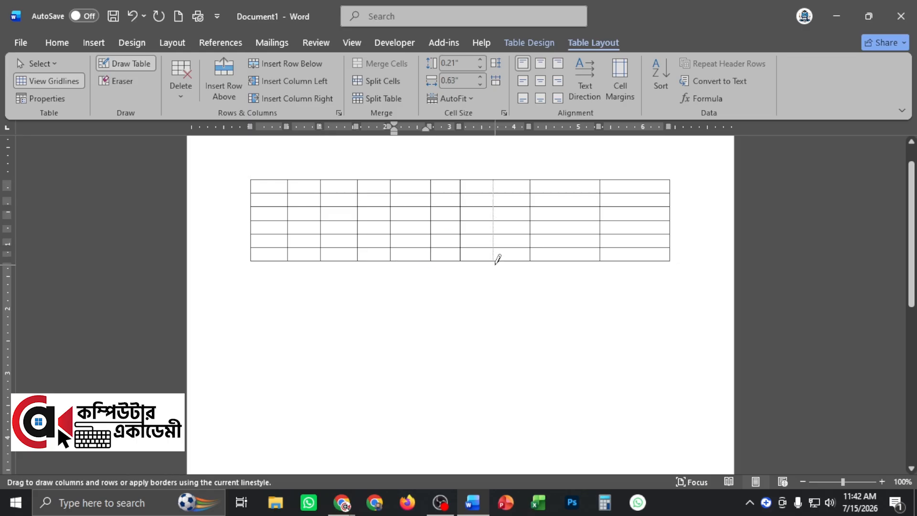
left_click_drag(568, 170, 571, 258)
left_click_drag(641, 175, 640, 258)
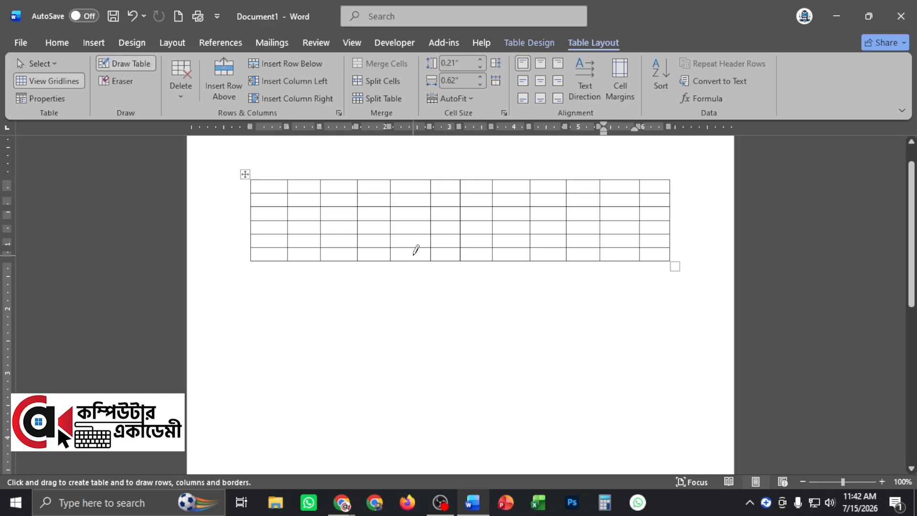
left_click_drag(405, 180, 410, 245)
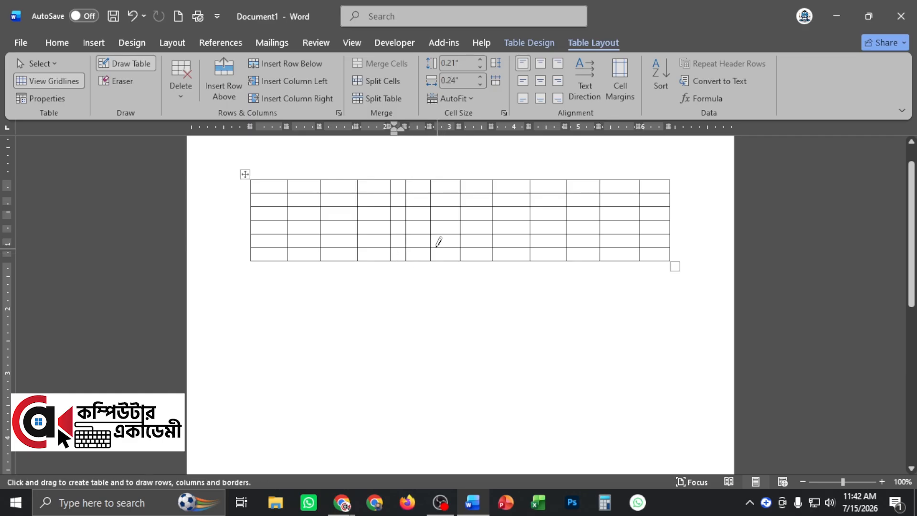
key("Escape")
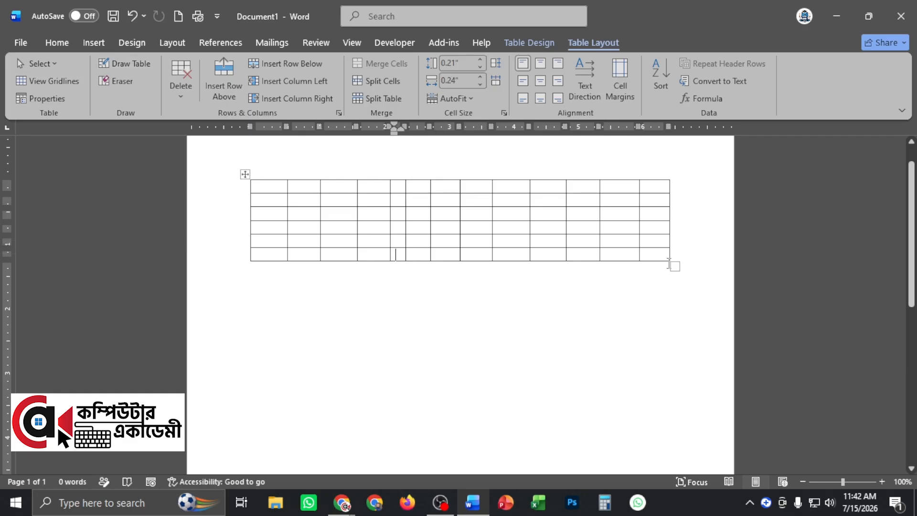
- Stretch the table until its rows are about 0.43" high, and draw a horizontal line across the full first row
left_click_drag(673, 266, 673, 353)
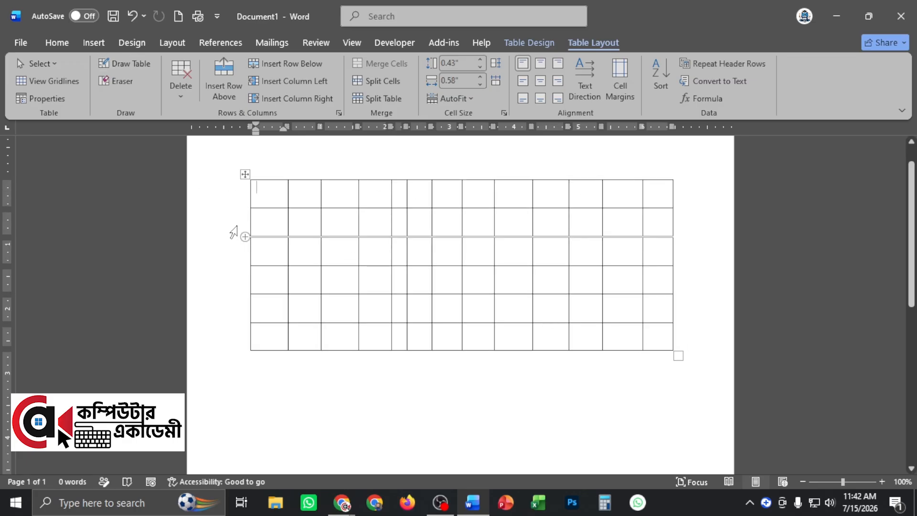
left_click(93, 43)
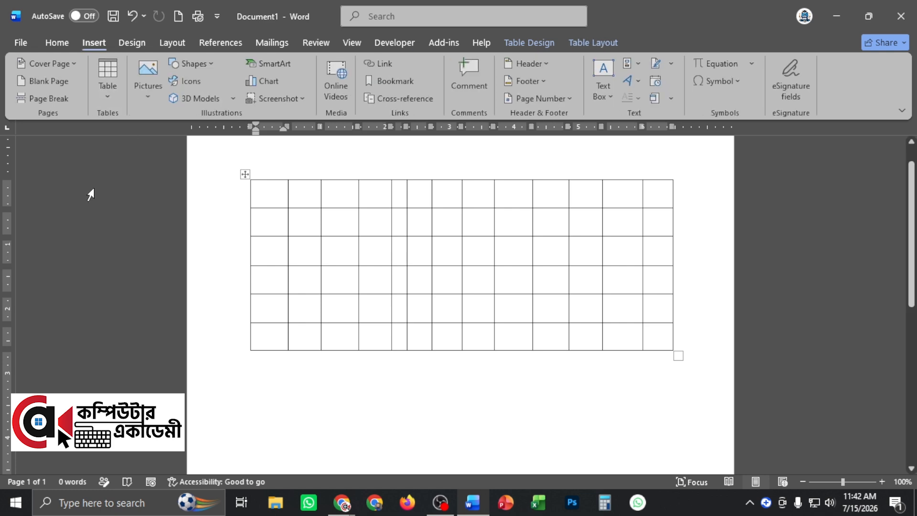
left_click(108, 97)
left_click(124, 273)
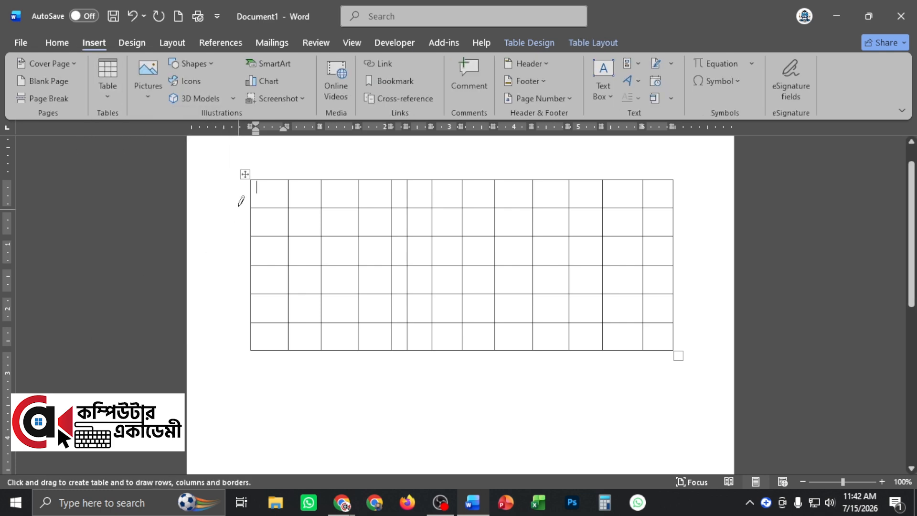
left_click_drag(252, 194, 672, 193)
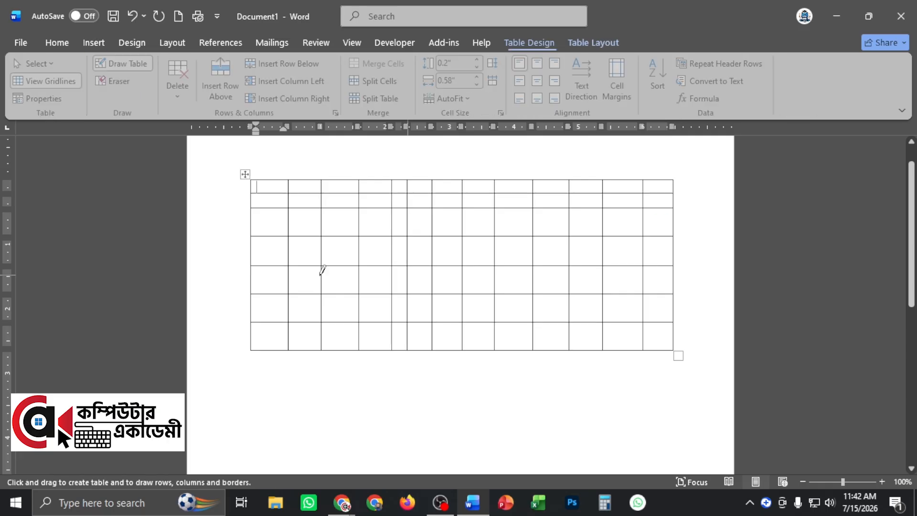
- Draw partial horizontal lines across groups of cells in the middle and lower rows, plus a short vertical line splitting two third-column cells
left_click_drag(251, 221, 337, 267)
left_click_drag(389, 223, 462, 223)
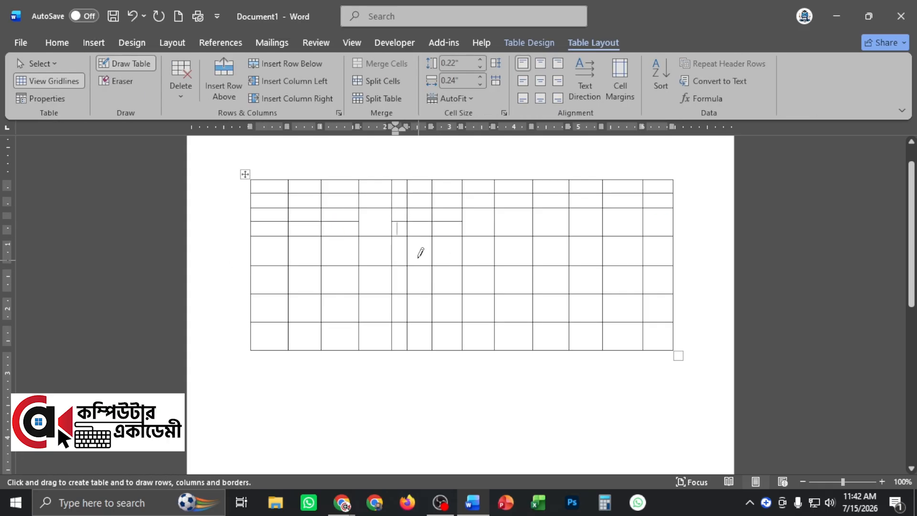
left_click_drag(454, 280, 626, 279)
left_click_drag(253, 308, 307, 308)
left_click_drag(342, 265, 343, 322)
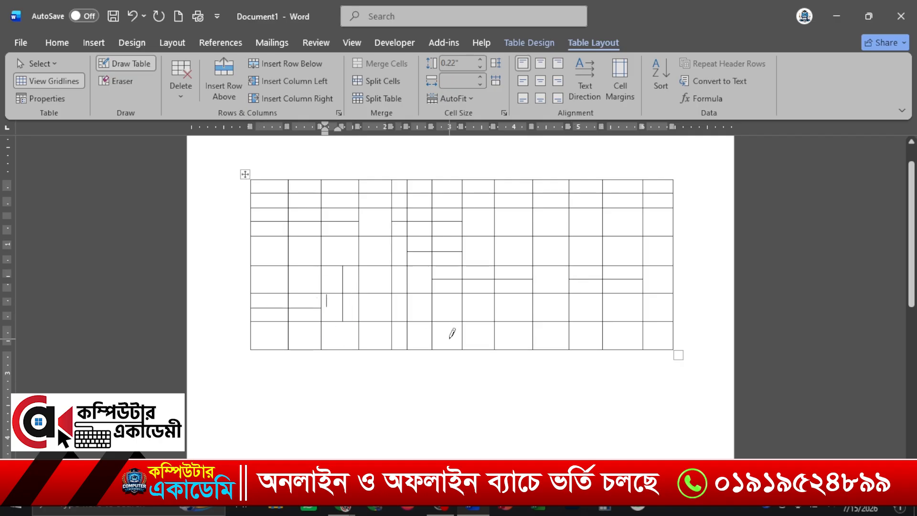
- Delete the whole hand-divided table, leaving the page blank
key("ctrl+a")
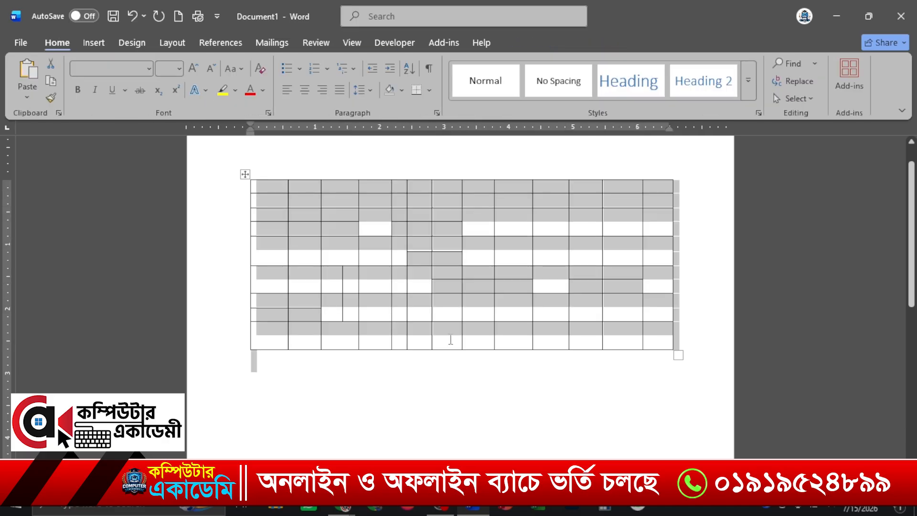
key("Delete")
left_click(94, 43)
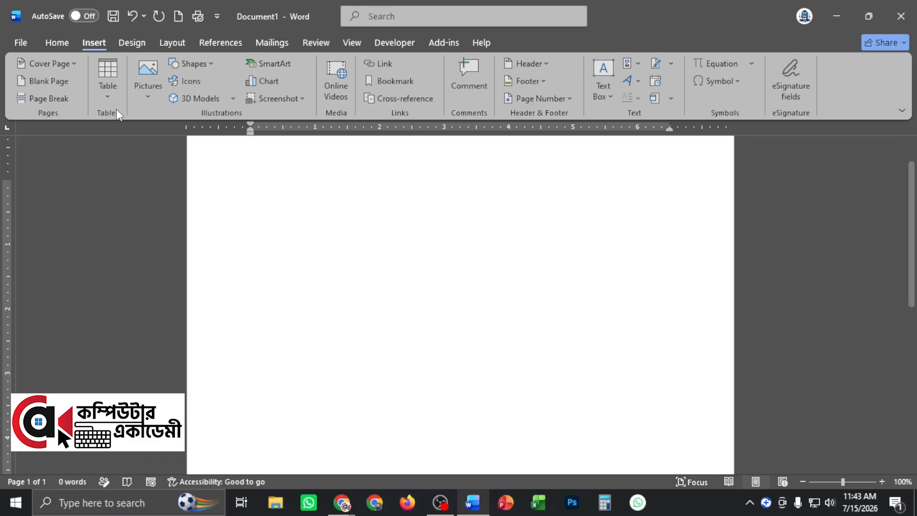
left_click(108, 96)
left_click(324, 185)
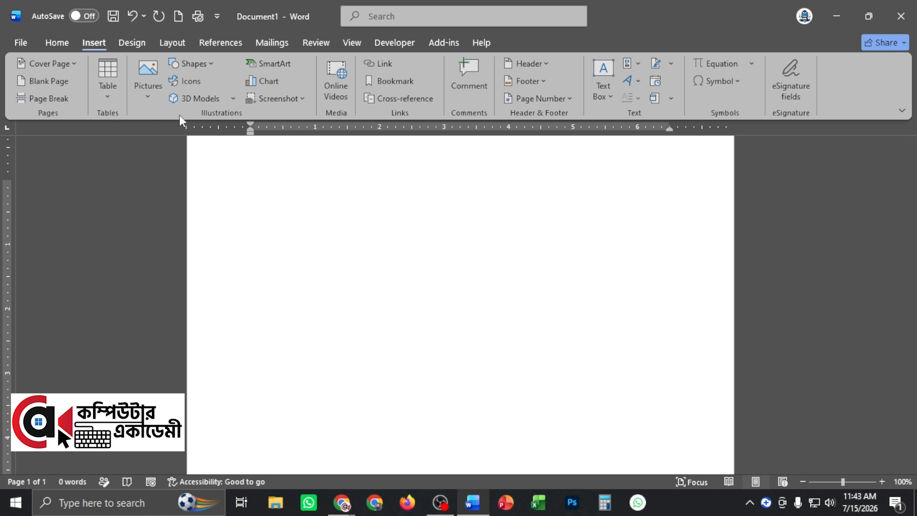
- Insert the sunflower picture Untitled-1.png from this device's Desktop folder
left_click(150, 72)
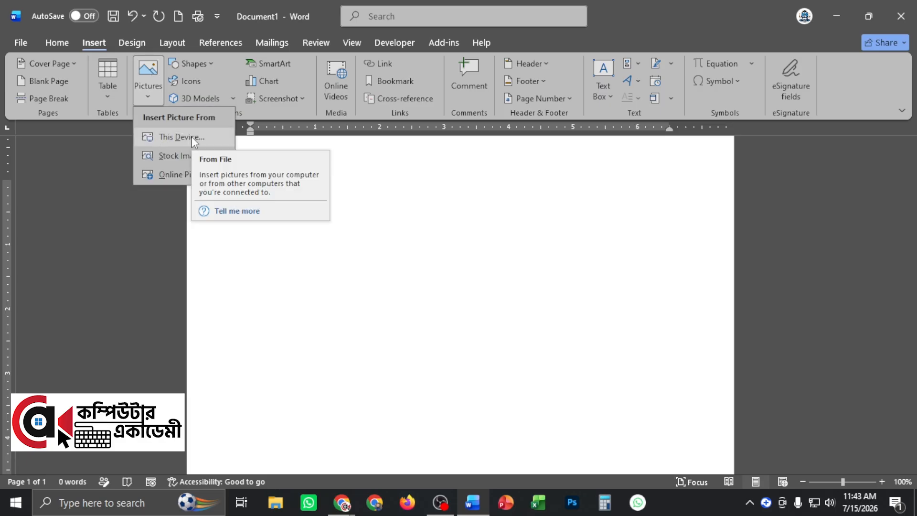
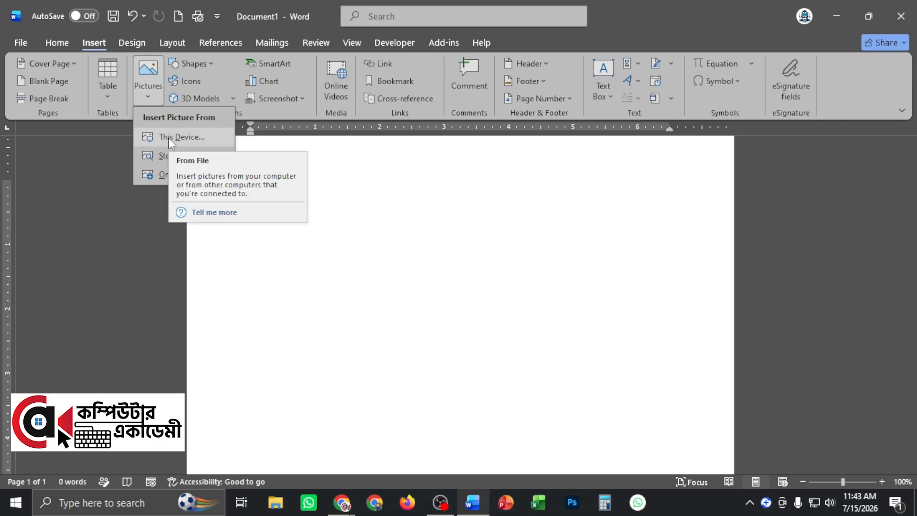
left_click(182, 137)
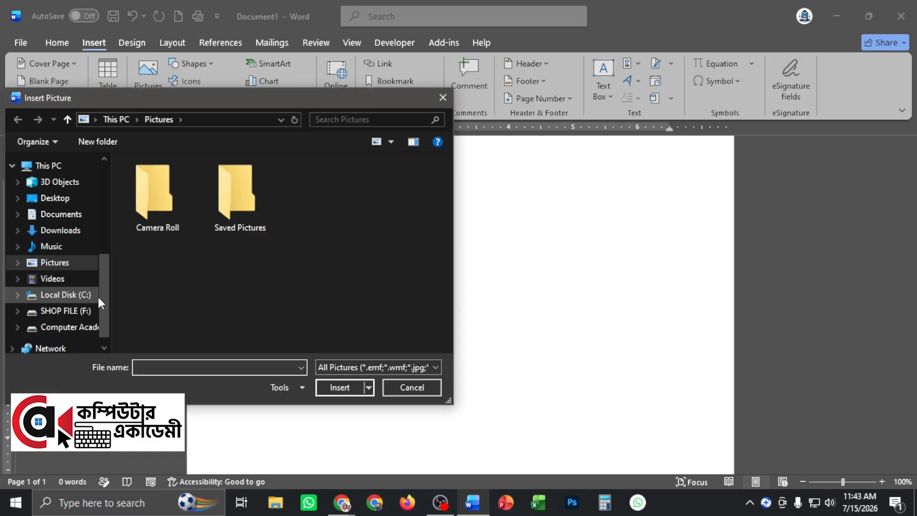
scroll(103, 306, "down", 1)
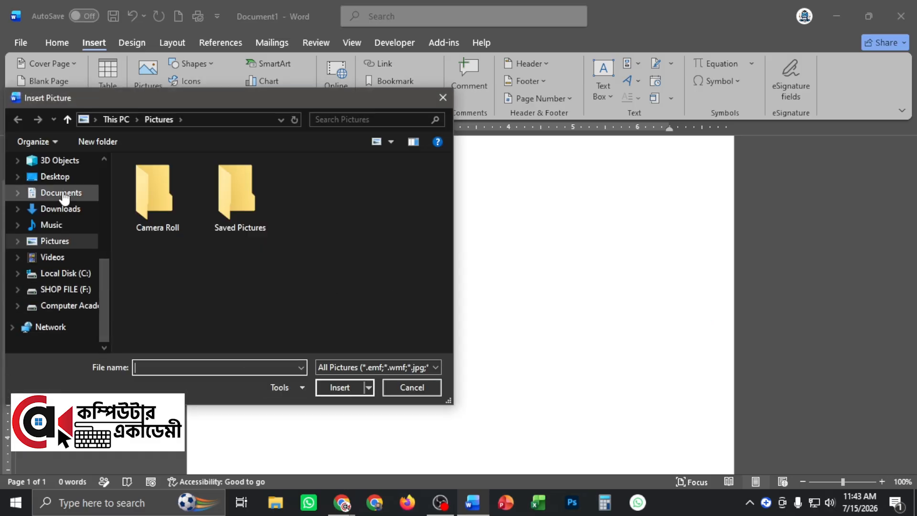
left_click(52, 176)
left_click(259, 318)
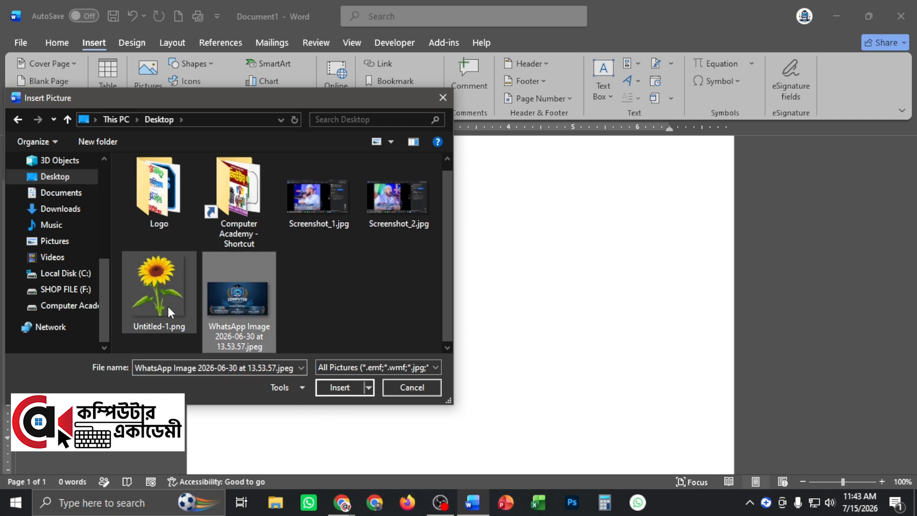
left_click(145, 285)
double_click(156, 287)
left_click(354, 387)
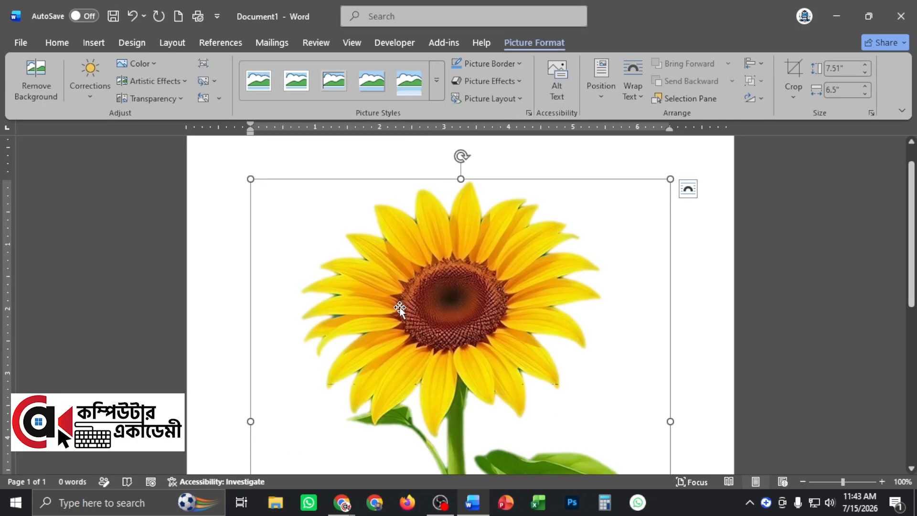
scroll(445, 270, "down", 3)
scroll(471, 342, "up", 2)
scroll(471, 342, "up", 2)
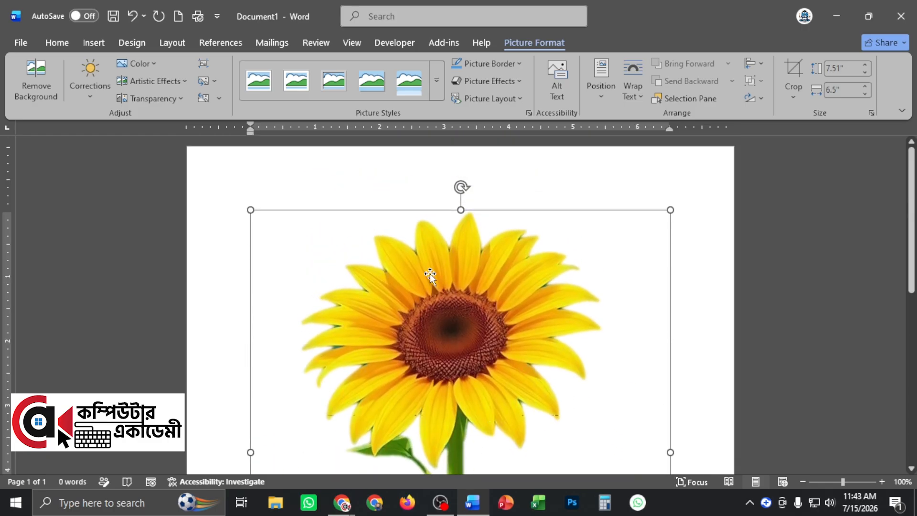
- Set the sunflower picture's text wrapping to In Front of Text, and move the picture about 0.4" to the right
left_click_drag(522, 285, 481, 307)
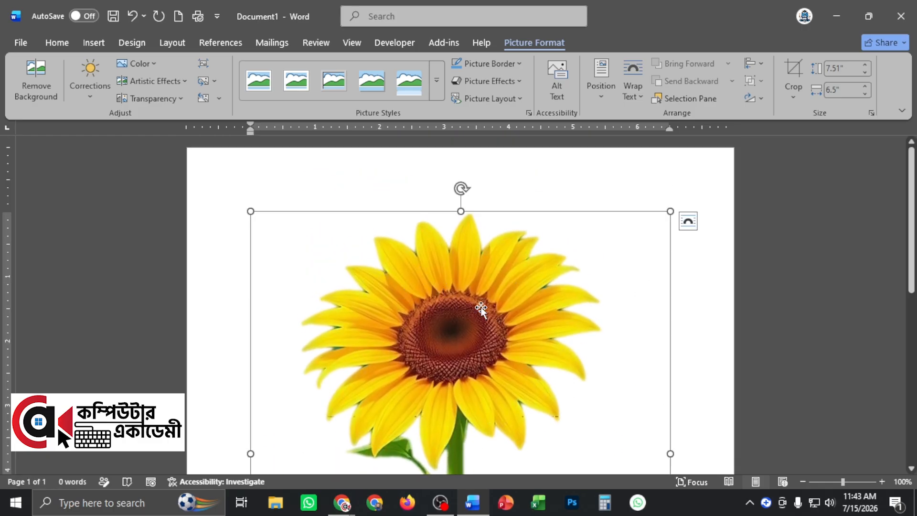
left_click(496, 303)
left_click(690, 225)
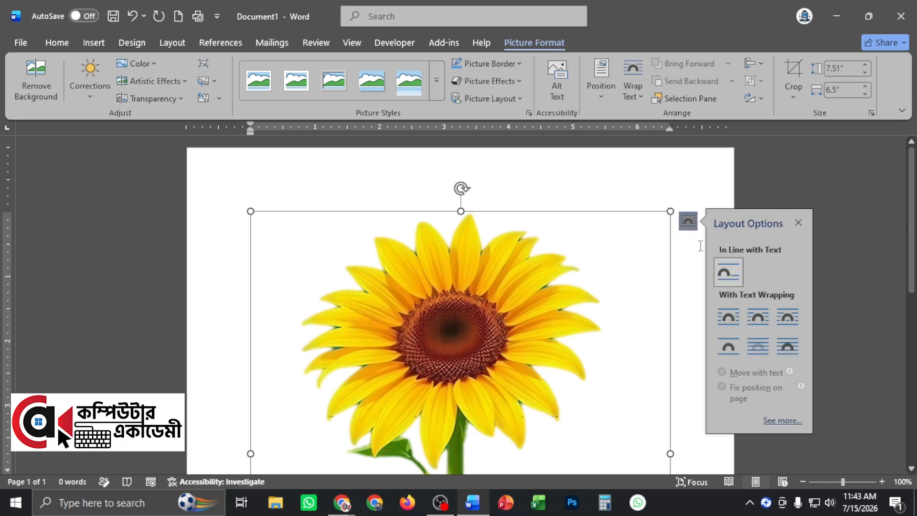
left_click(792, 353)
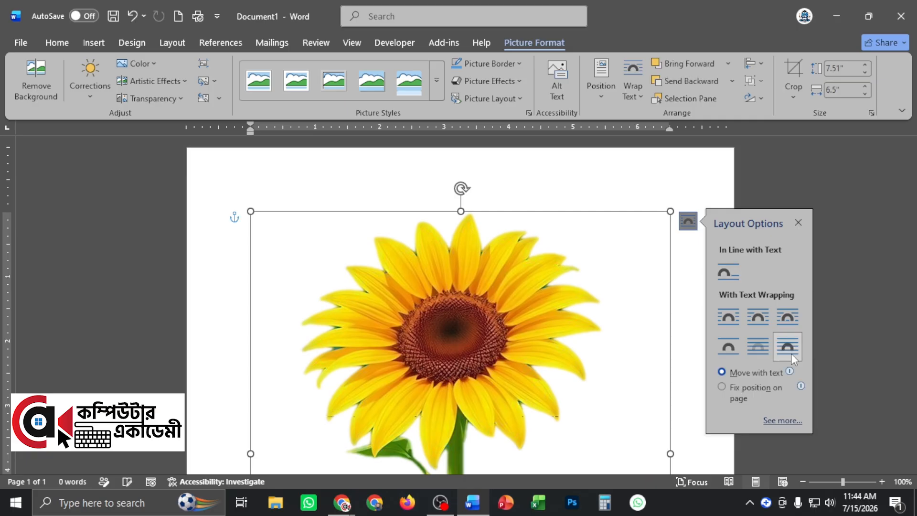
left_click_drag(446, 303, 471, 272)
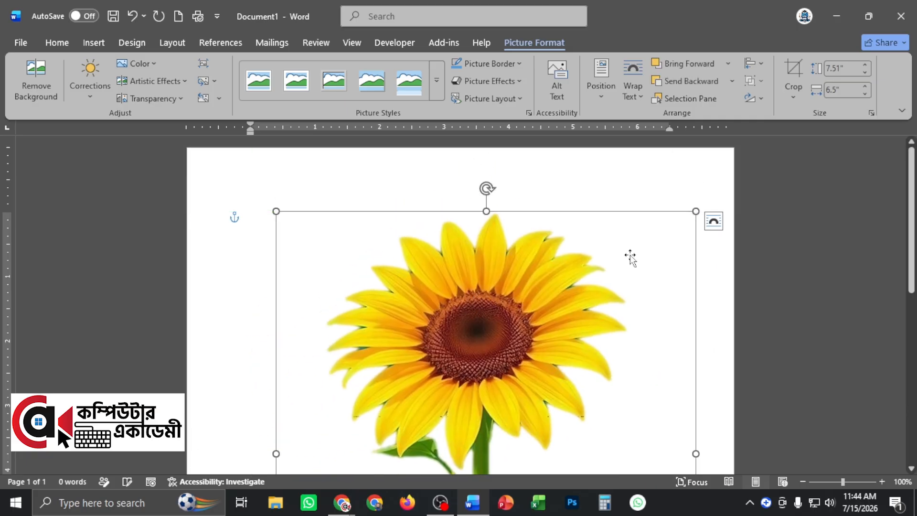
- Shrink the sunflower picture proportionally to about 1.77" high by 1.53" wide
left_click_drag(698, 211, 497, 343)
scroll(431, 405, "down", 3)
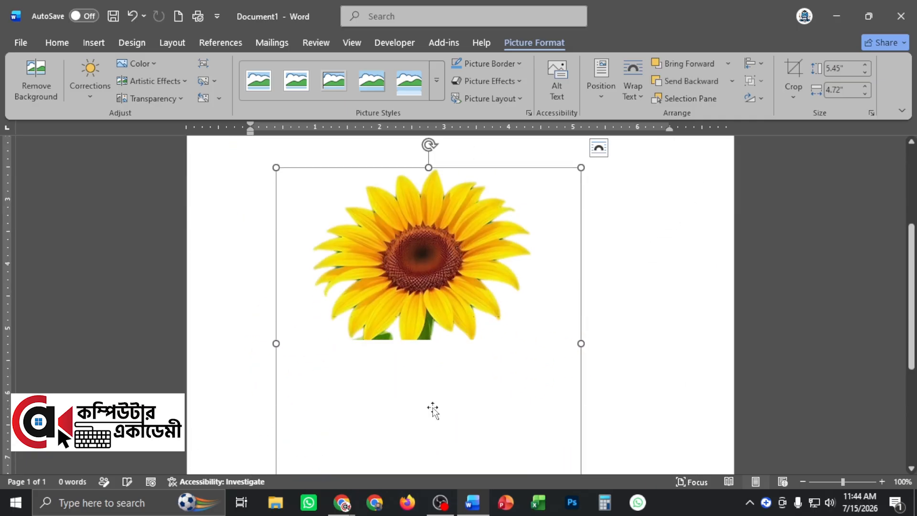
left_click_drag(430, 408, 437, 292)
scroll(588, 409, "up", 3)
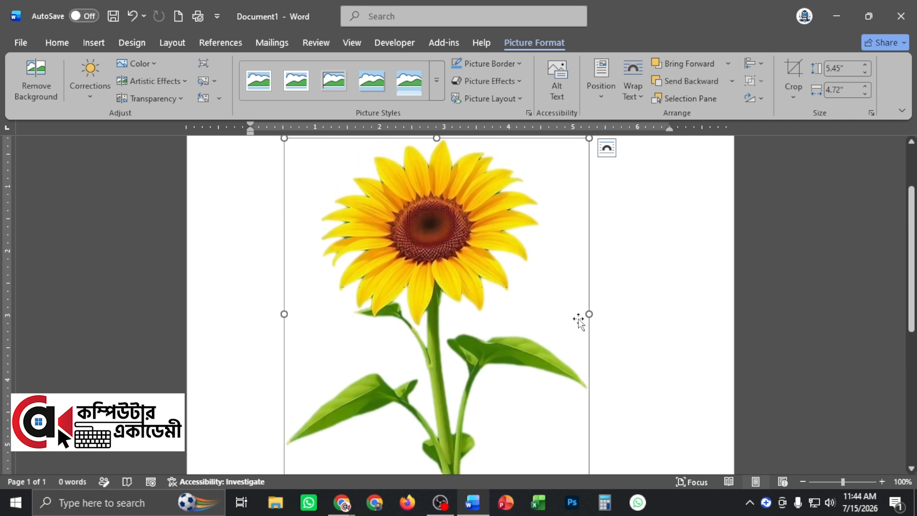
scroll(579, 294, "up", 2)
left_click_drag(587, 226, 380, 360)
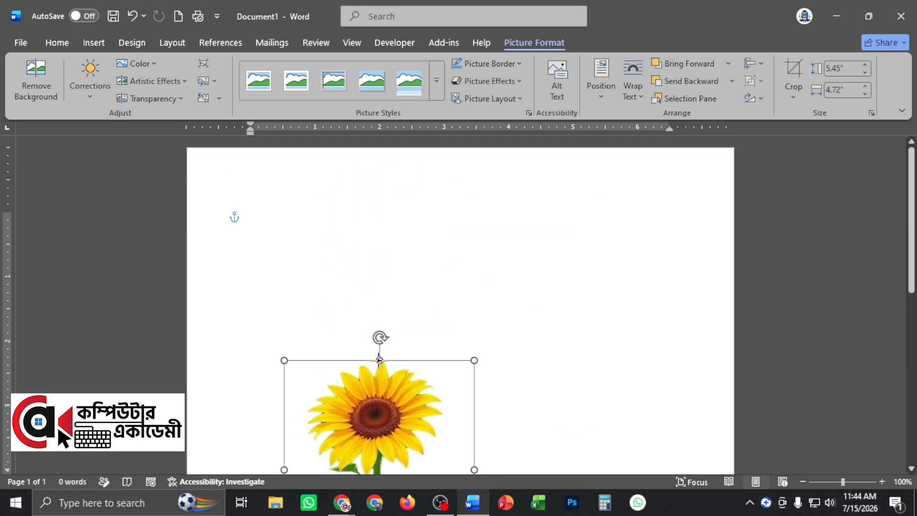
scroll(379, 361, "down", 5)
left_click_drag(473, 358, 383, 252)
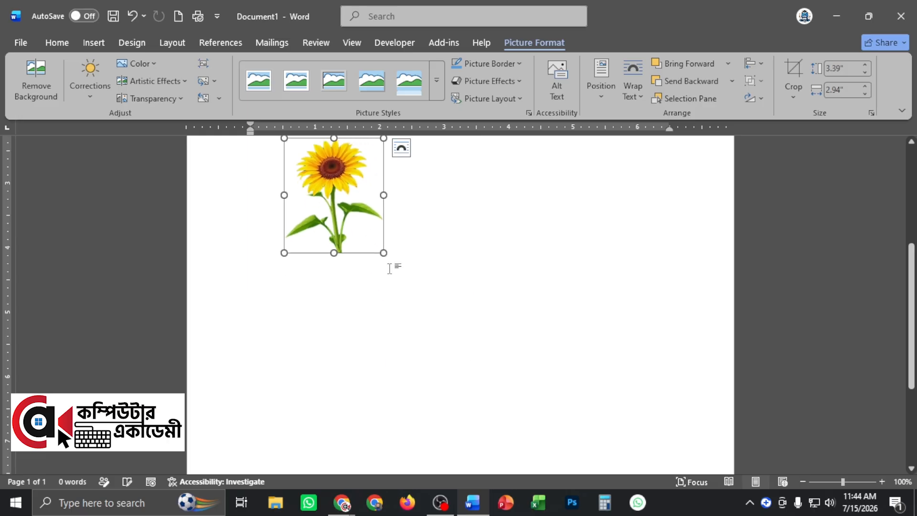
- Move the small sunflower up to the start of the page, with its left edge on the left margin
scroll(389, 268, "up", 3)
left_click_drag(332, 297, 325, 229)
scroll(362, 372, "up", 3)
left_click_drag(343, 317, 314, 244)
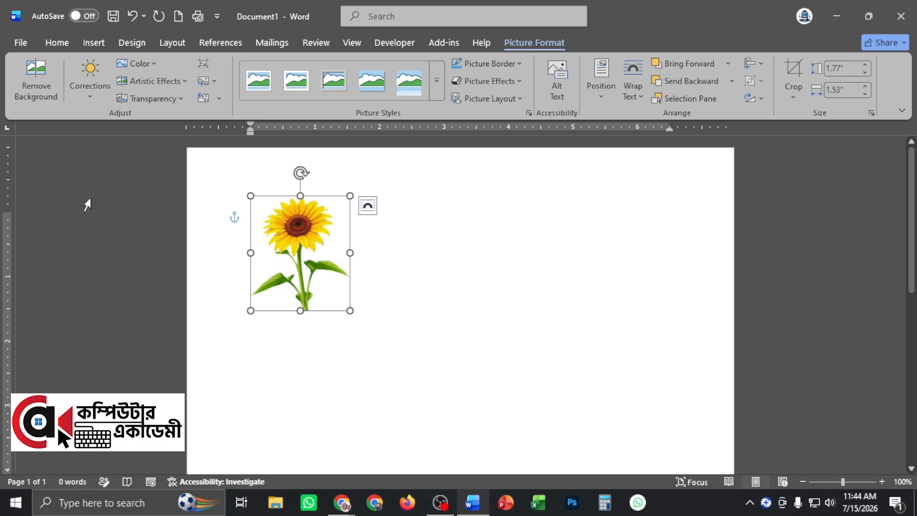
- Try a very bright and a very dark Brightness/Contrast correction on the sunflower, and restore the normal brightness and contrast
left_click(87, 99)
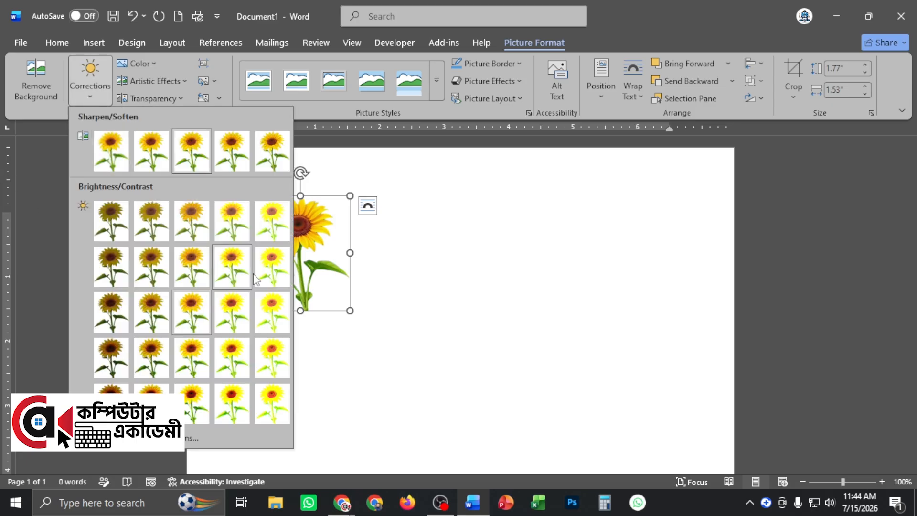
left_click(273, 273)
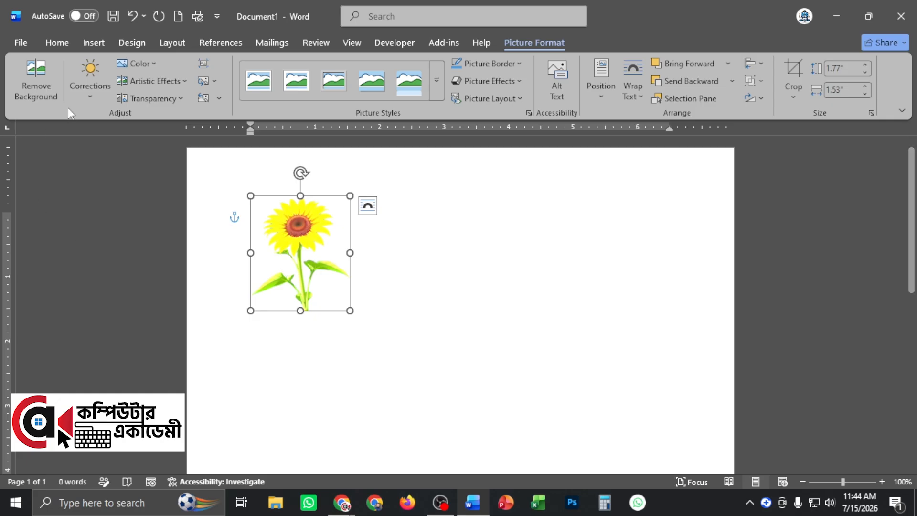
left_click(94, 97)
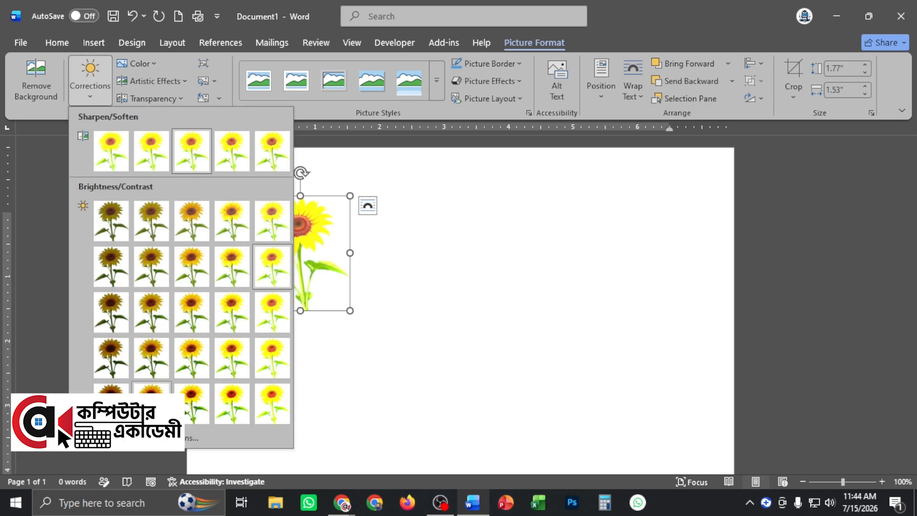
left_click(111, 388)
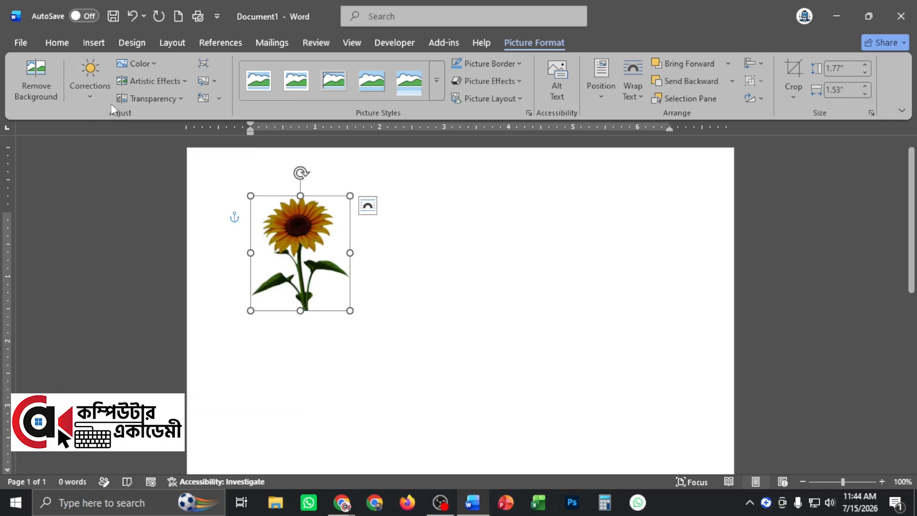
left_click(79, 96)
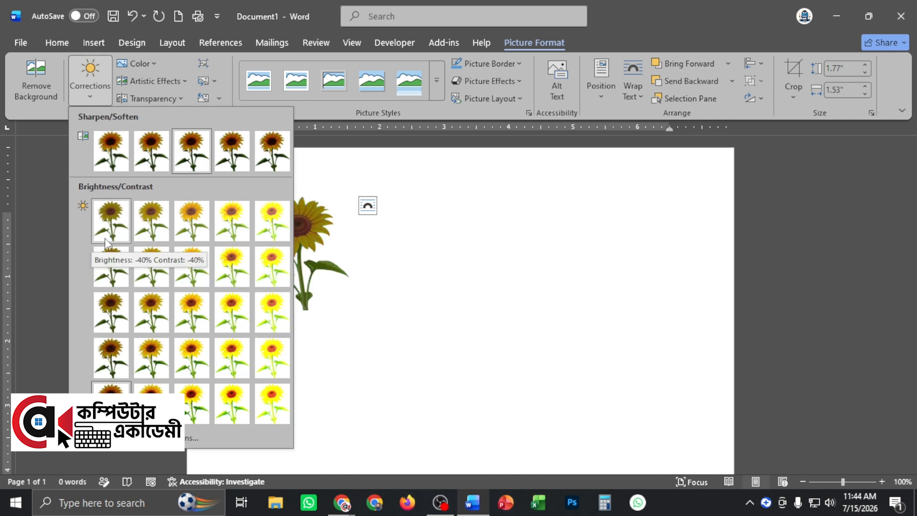
left_click(191, 313)
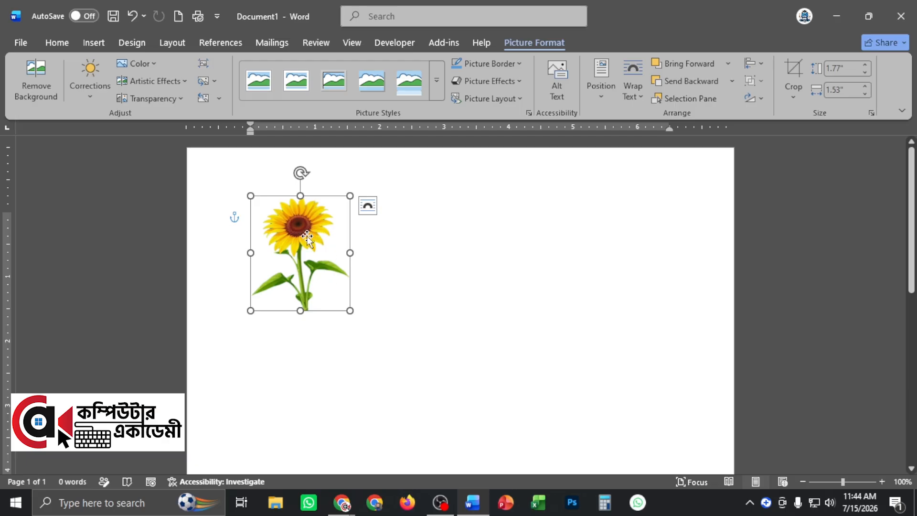
- Apply the strongest soften correction to the sunflower, and replace it with the strongest sharpen correction
left_click(86, 97)
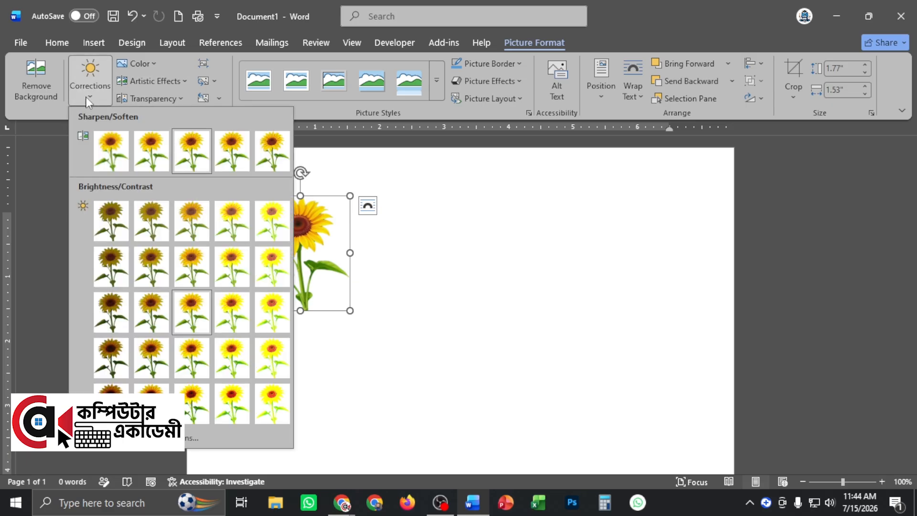
left_click(110, 159)
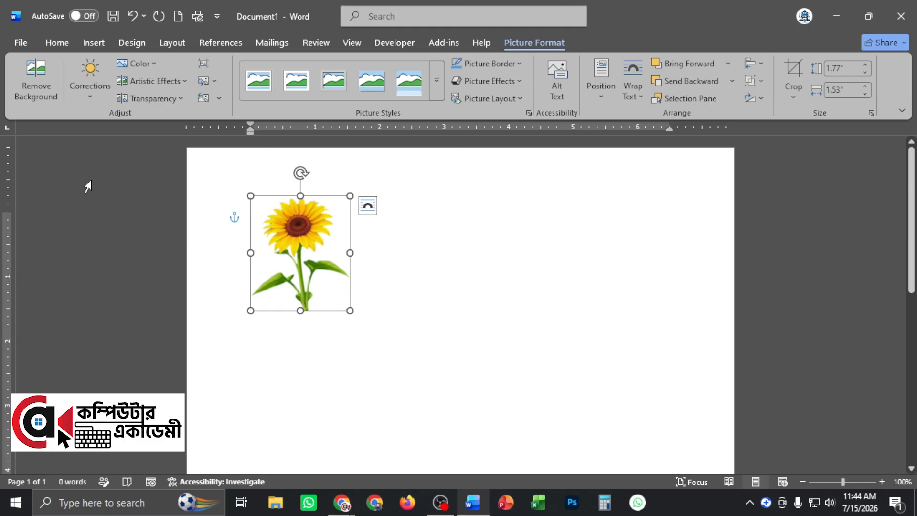
left_click(84, 93)
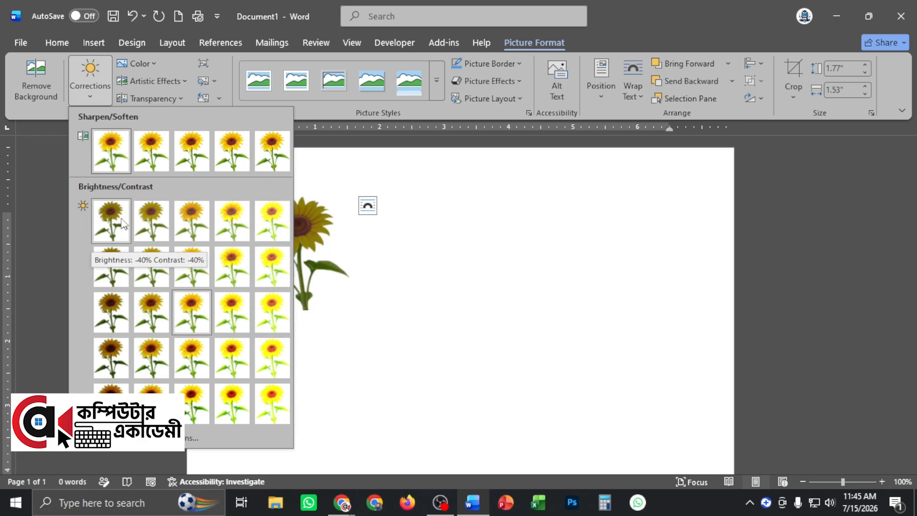
left_click(257, 152)
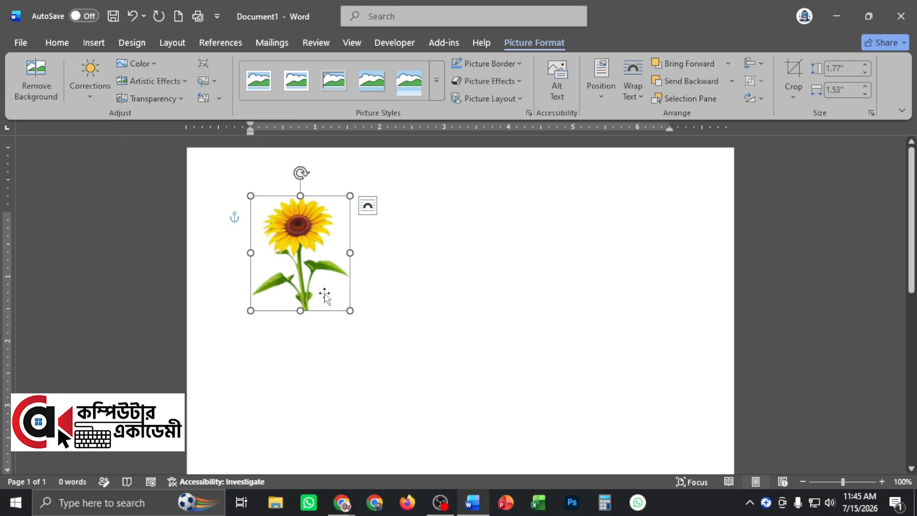
- Recolor the sunflower with the dark blue preset, the dark blue-gray preset, and the darkest black-and-white preset in turn
left_click(136, 64)
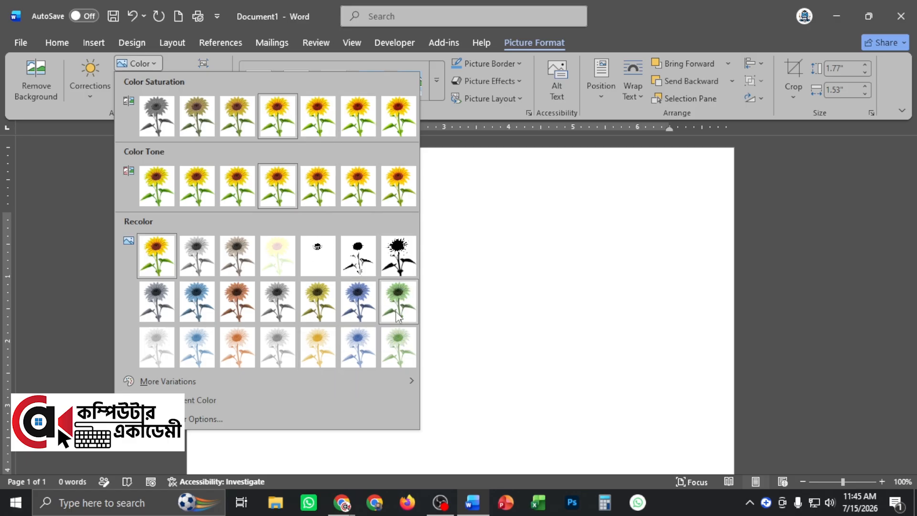
left_click(353, 317)
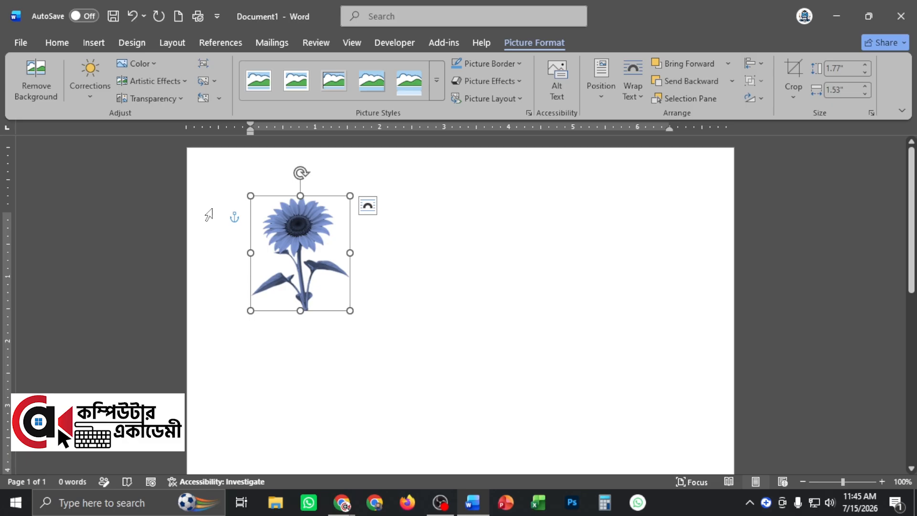
left_click(141, 61)
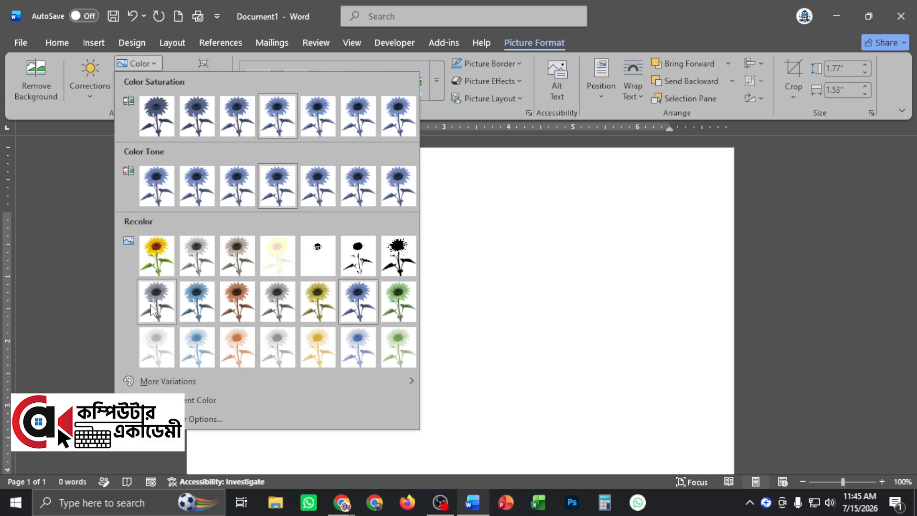
left_click(151, 316)
left_click(142, 64)
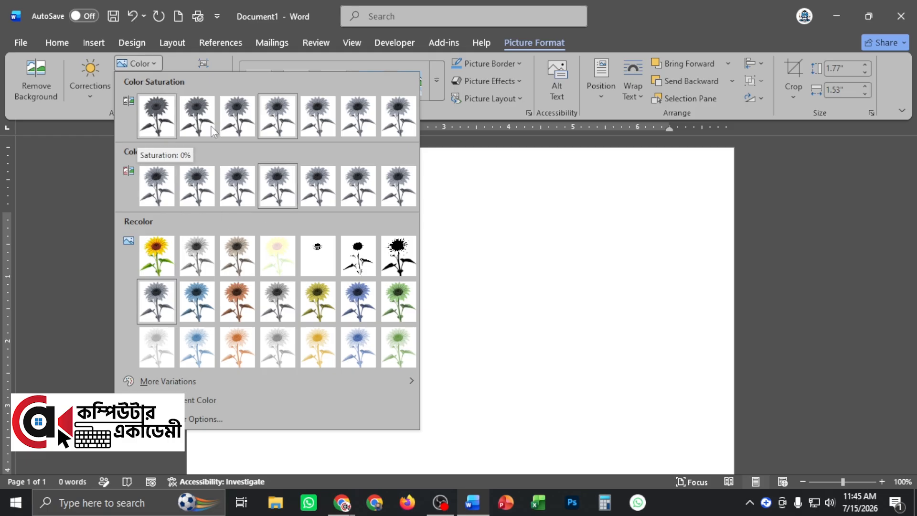
left_click(153, 60)
left_click(153, 60)
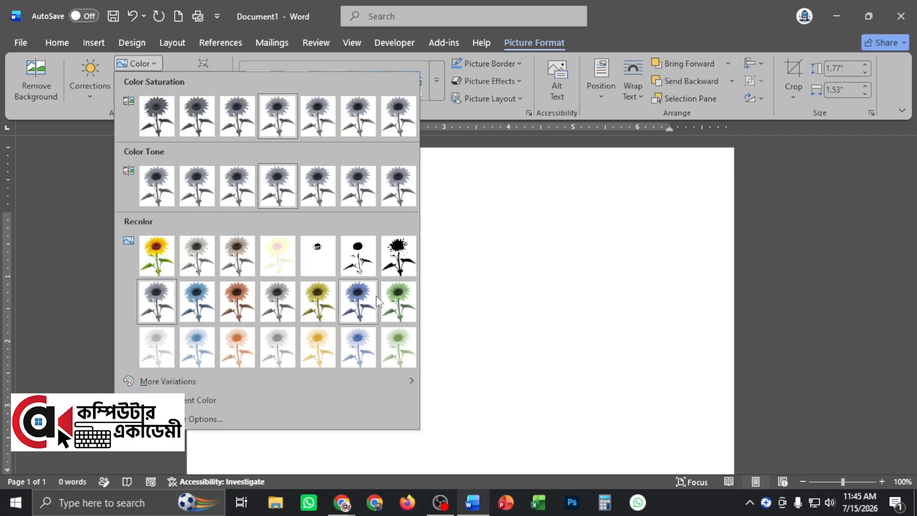
left_click(399, 255)
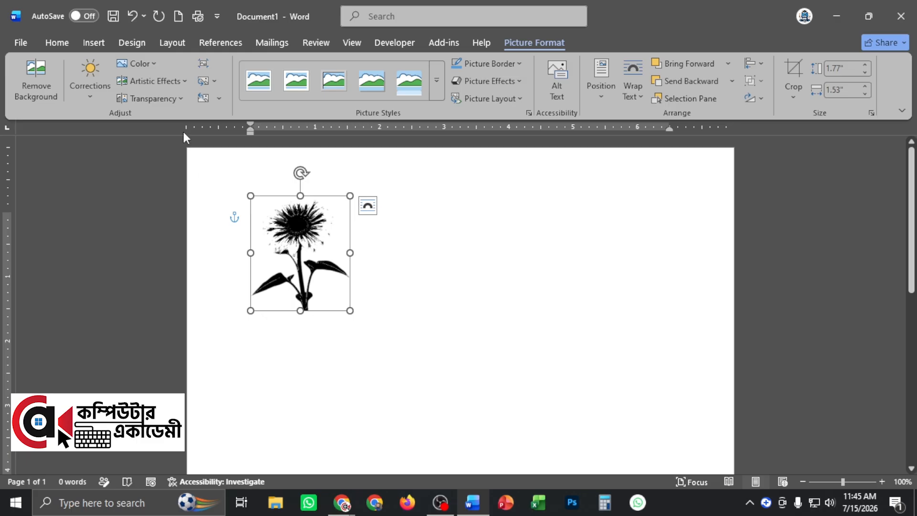
- Lower the sunflower's color saturation with no recolor, and apply the Glow Edges artistic effect
left_click(153, 68)
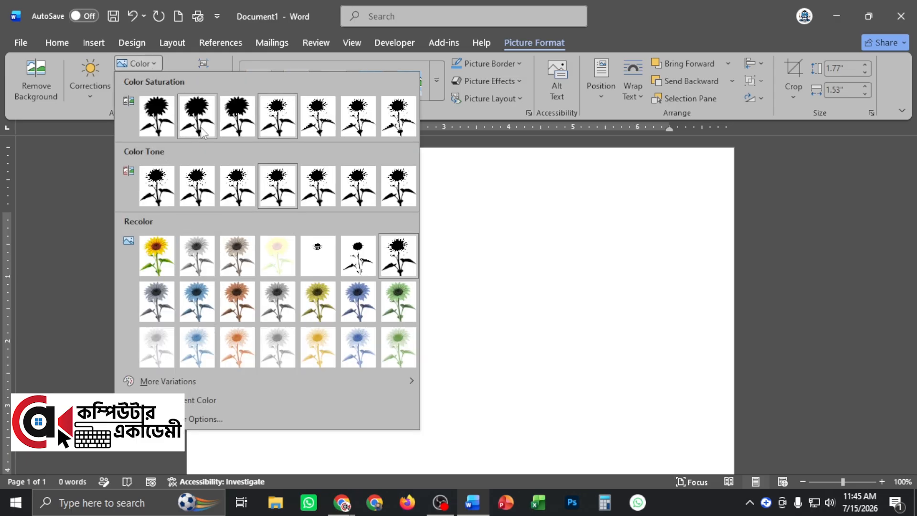
left_click(197, 116)
left_click(137, 63)
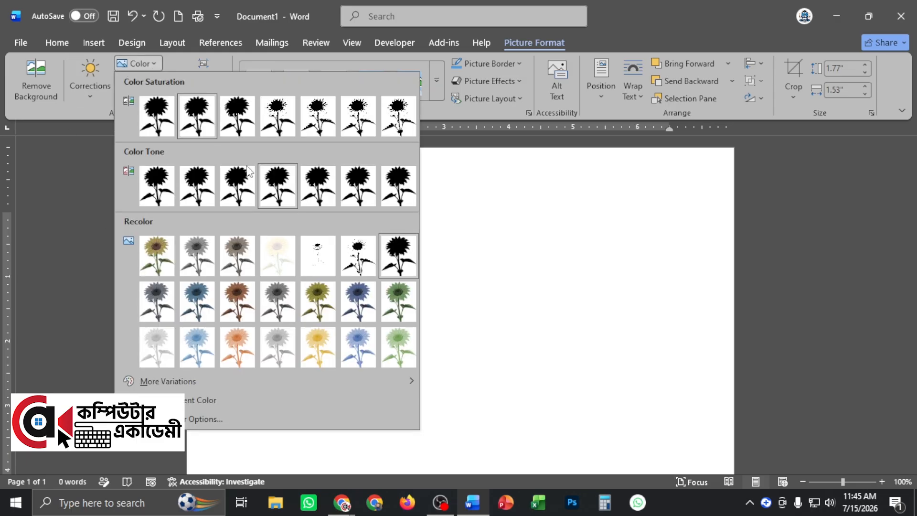
left_click(156, 263)
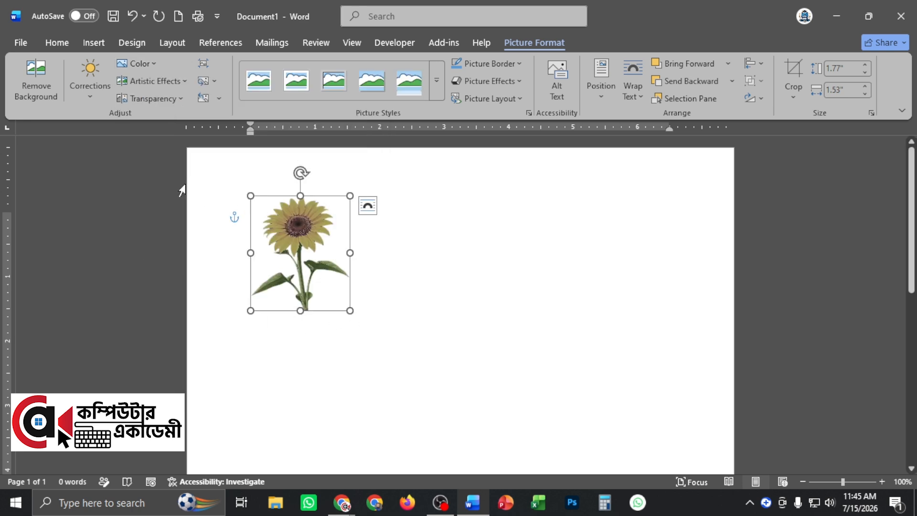
left_click(168, 85)
left_click(218, 305)
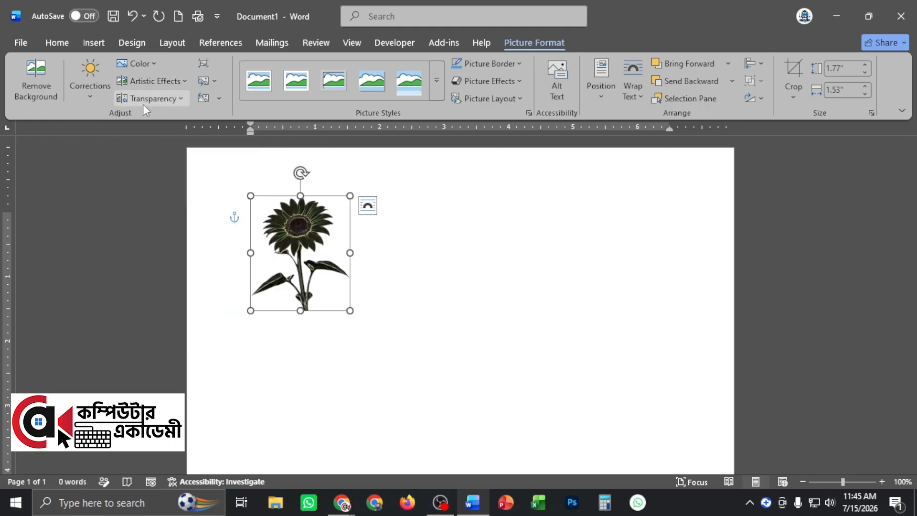
- Review the sunflower's transparency presets, picture compression options and Change Picture sources without applying any of them
left_click(152, 97)
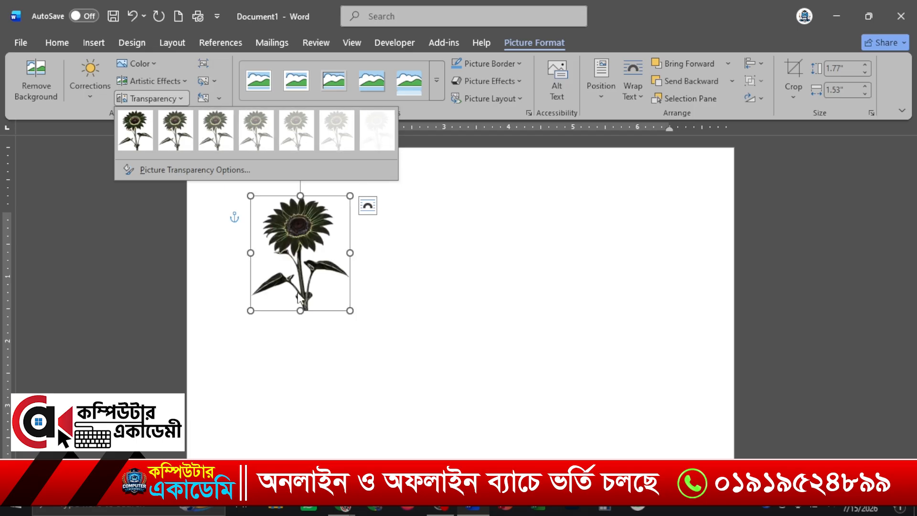
left_click(284, 283)
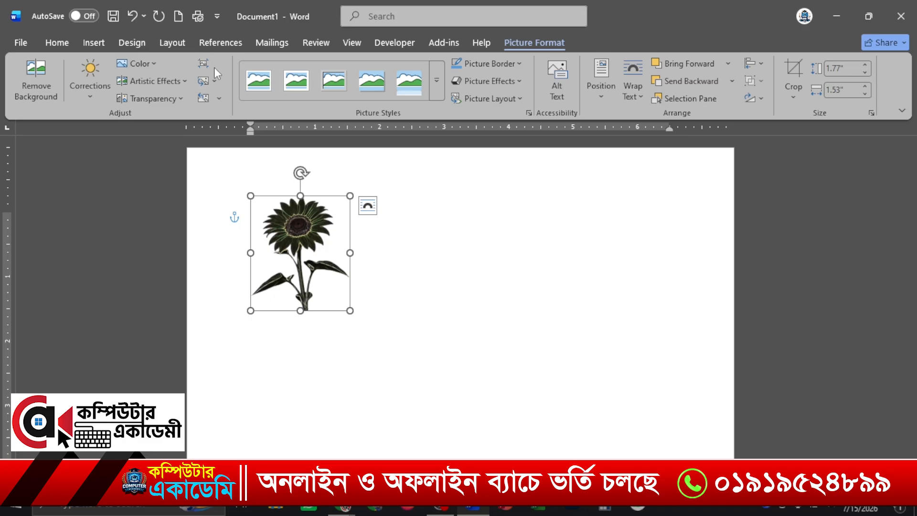
left_click(203, 63)
left_click(543, 318)
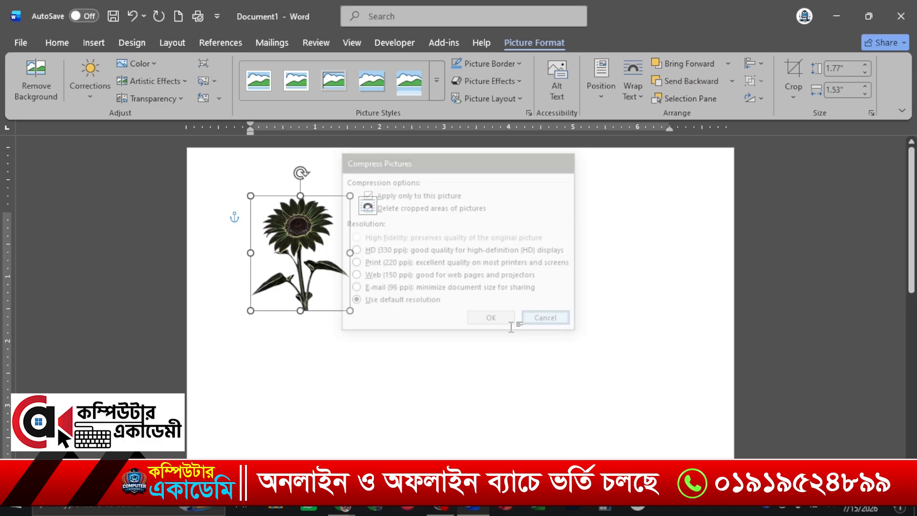
left_click(216, 83)
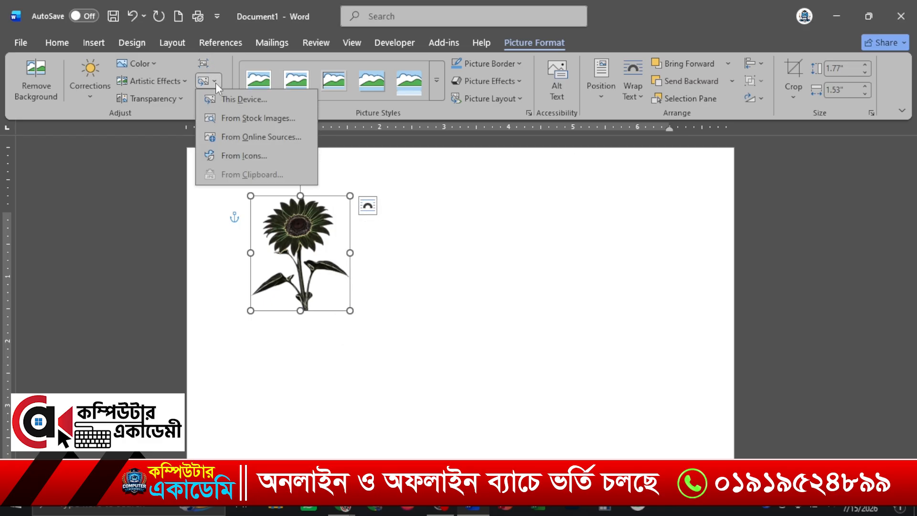
left_click(215, 82)
left_click(218, 99)
left_click(218, 99)
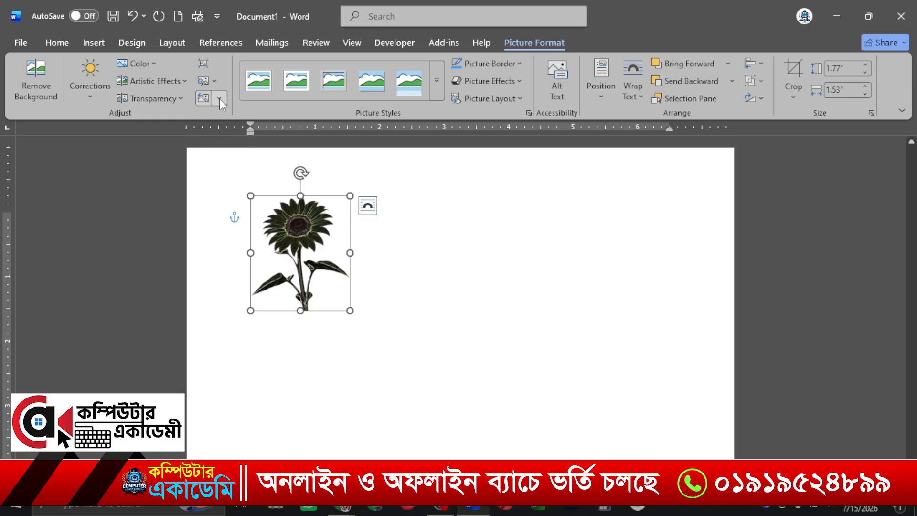
- Move the sunflower picture about 1.6" to the right and slightly down, toward the middle of the page
left_click_drag(360, 262, 408, 291)
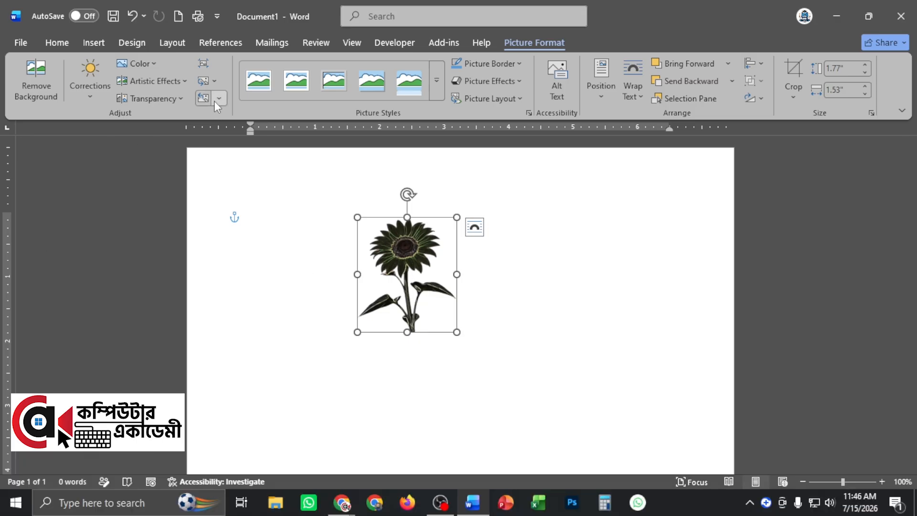
- Reset the sunflower picture to discard its color and artistic effect adjustments
left_click(218, 99)
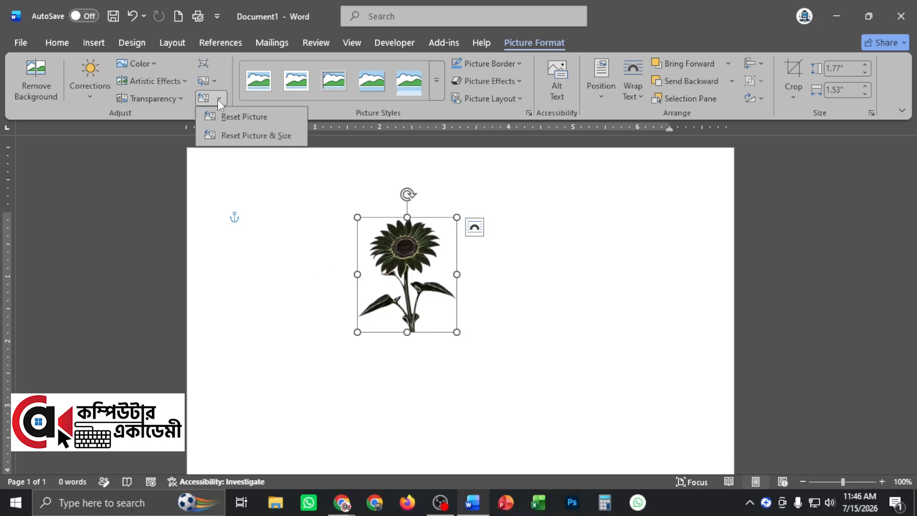
left_click(233, 120)
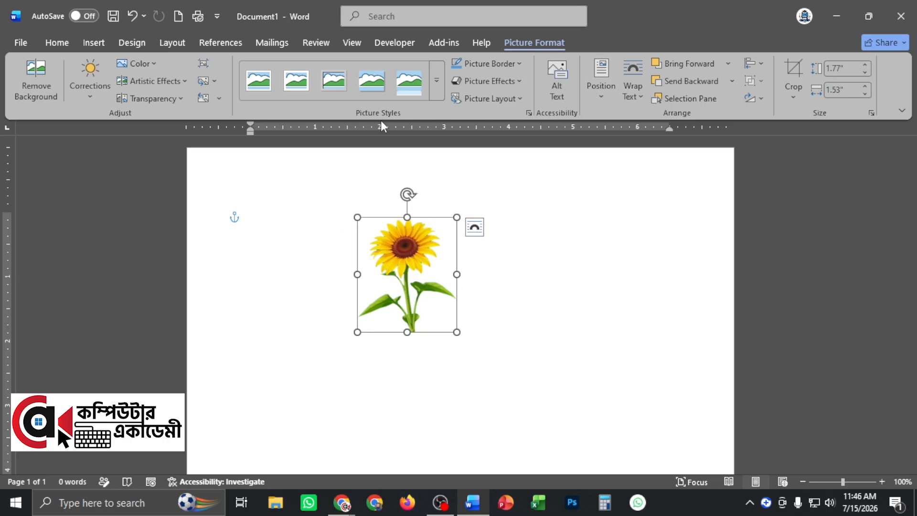
- Try the Beveled Oval, Black and Thick Matte, Black picture styles on the sunflower
left_click(437, 80)
left_click(404, 120)
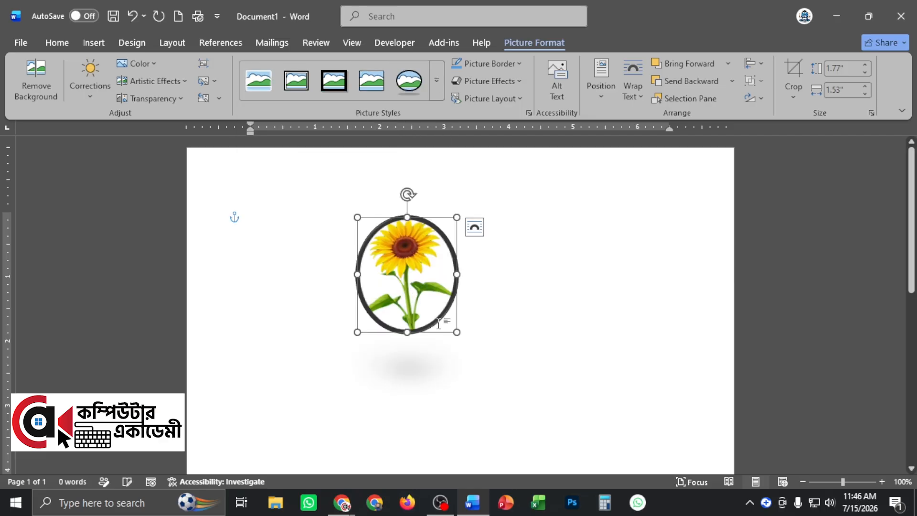
left_click(438, 94)
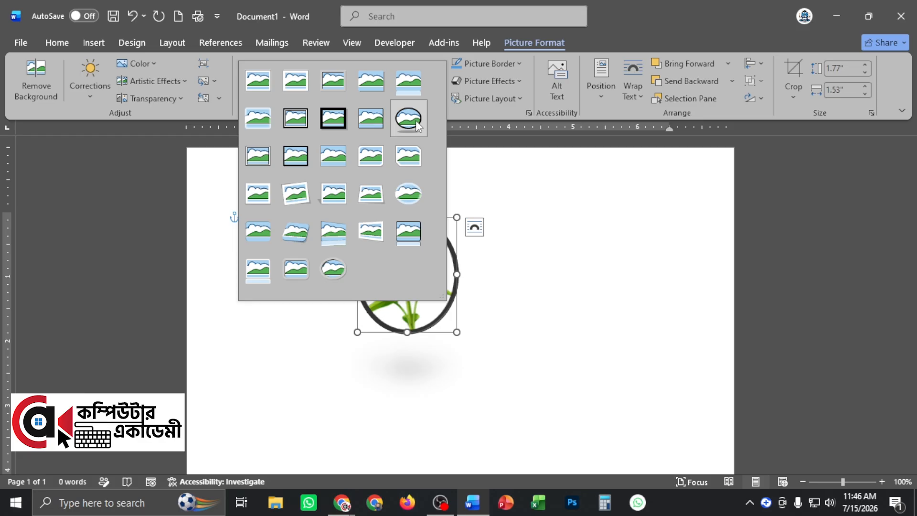
left_click(329, 123)
left_click(435, 80)
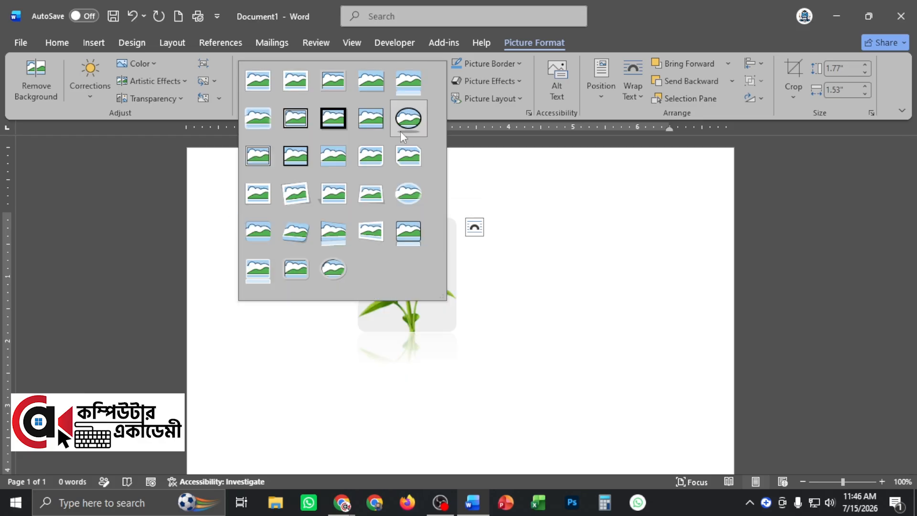
left_click(258, 118)
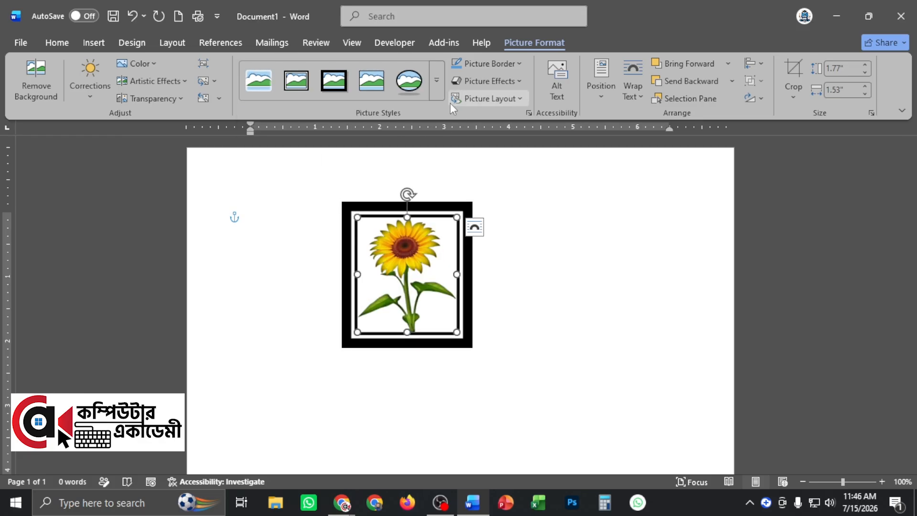
- Try the Reflected Bevel, Black and Reflected Bevel, White picture styles on the sunflower
left_click(438, 88)
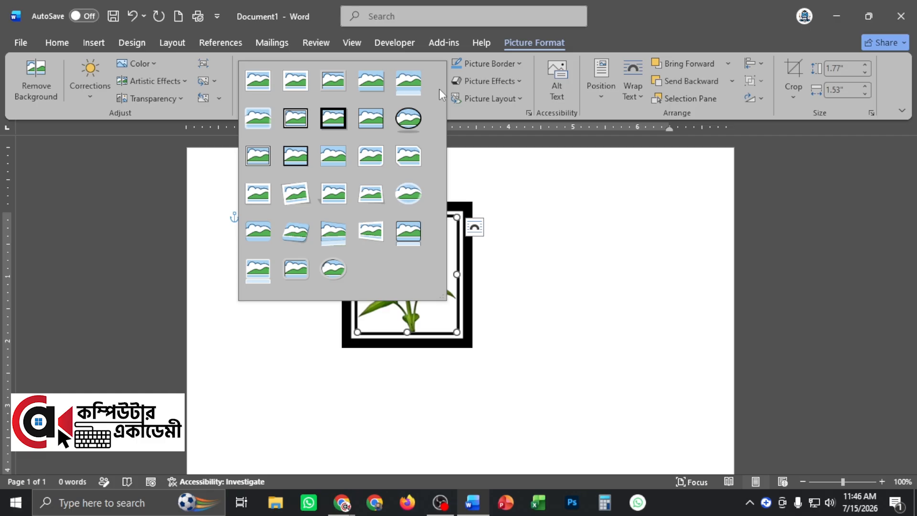
left_click(403, 237)
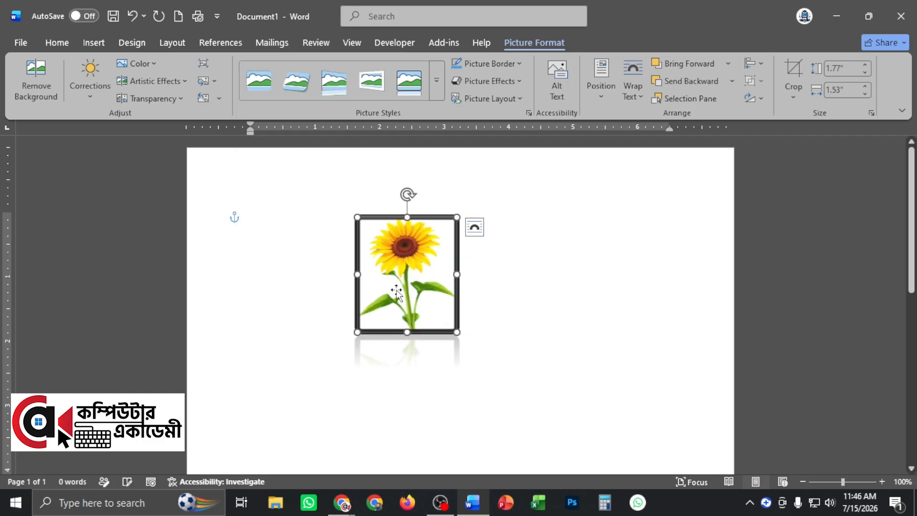
left_click(436, 80)
left_click(260, 279)
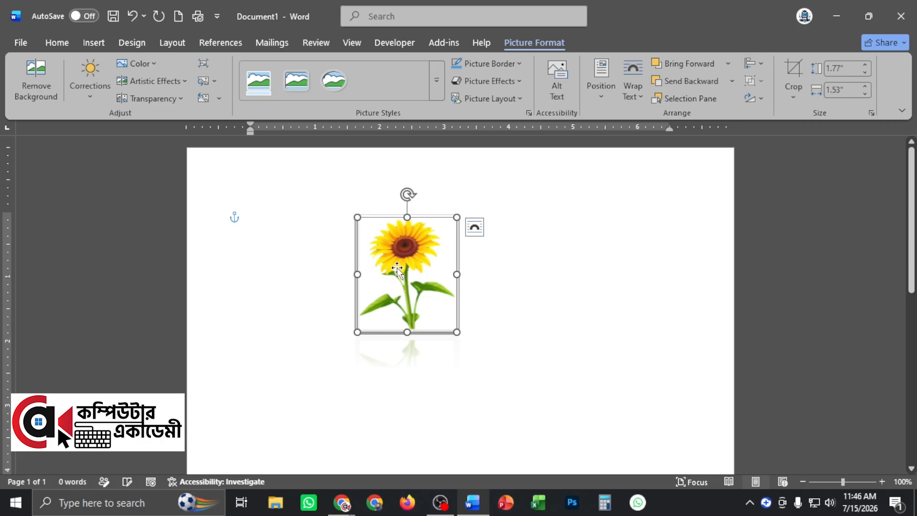
- Try the Soft Edge Rectangle and Simple Frame, White picture styles on the sunflower
left_click(442, 93)
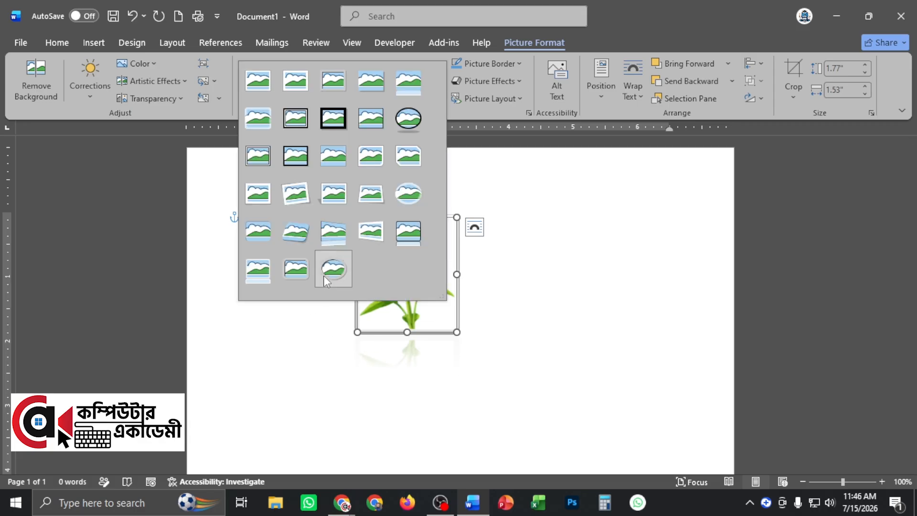
left_click(255, 121)
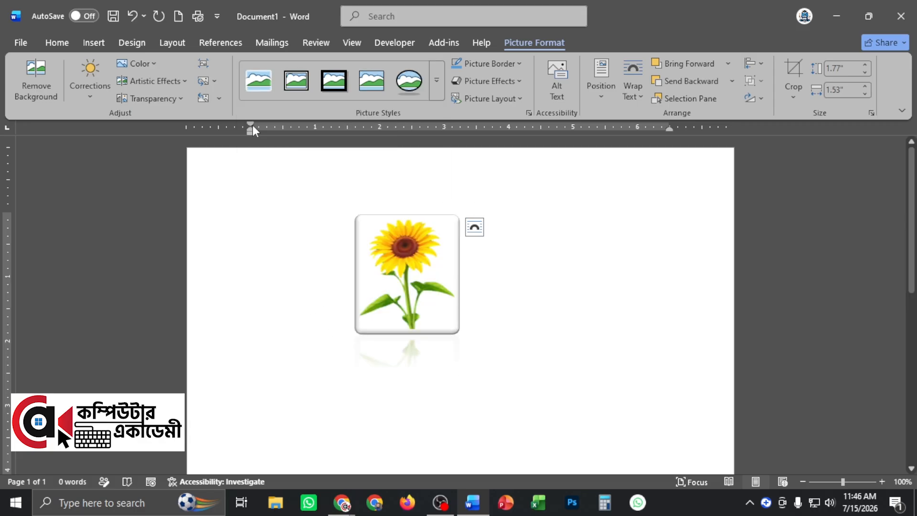
left_click(436, 81)
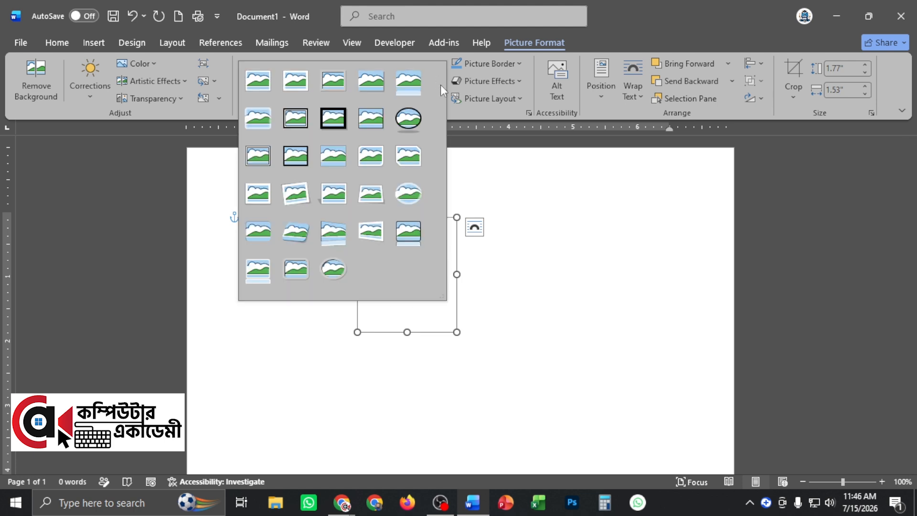
left_click(259, 90)
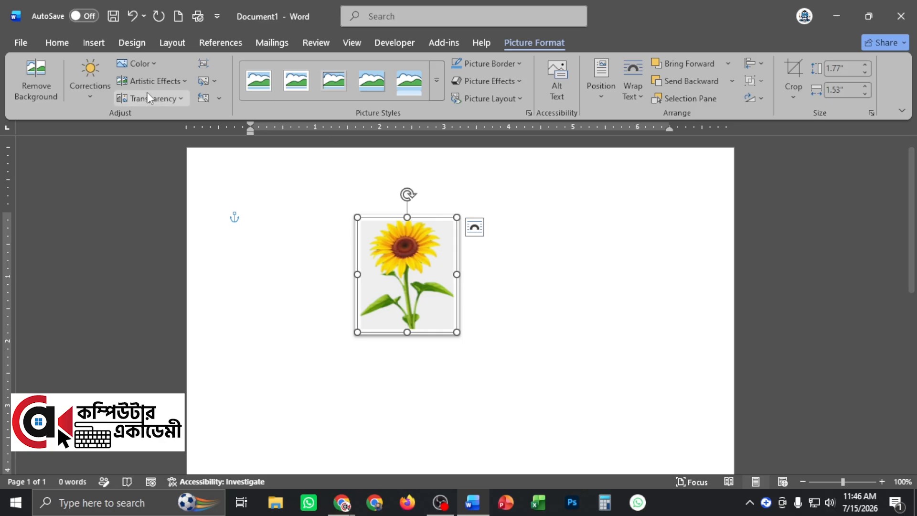
- Reset the sunflower's picture style and outline the picture in standard red
left_click(205, 98)
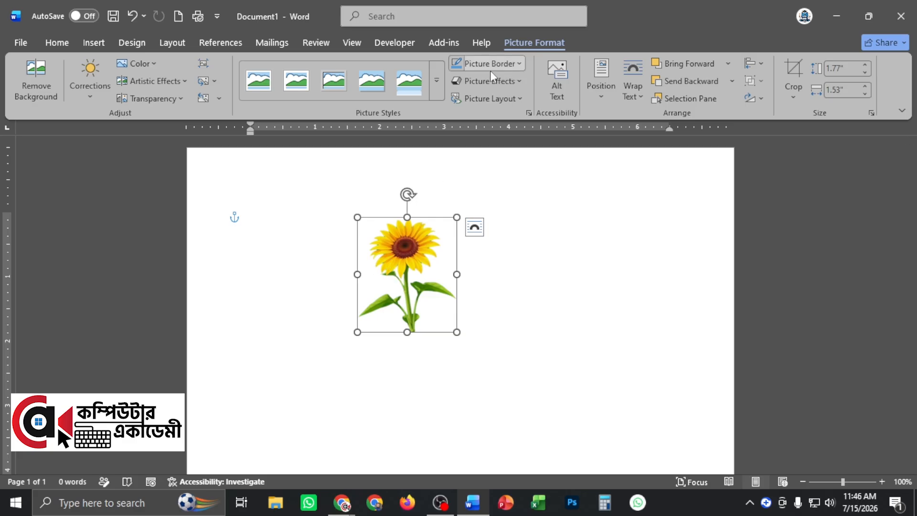
left_click(519, 64)
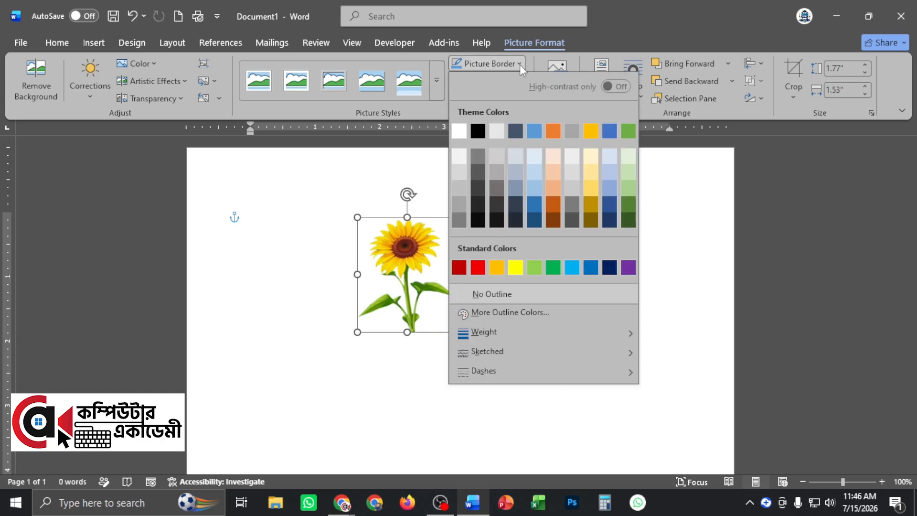
left_click(478, 268)
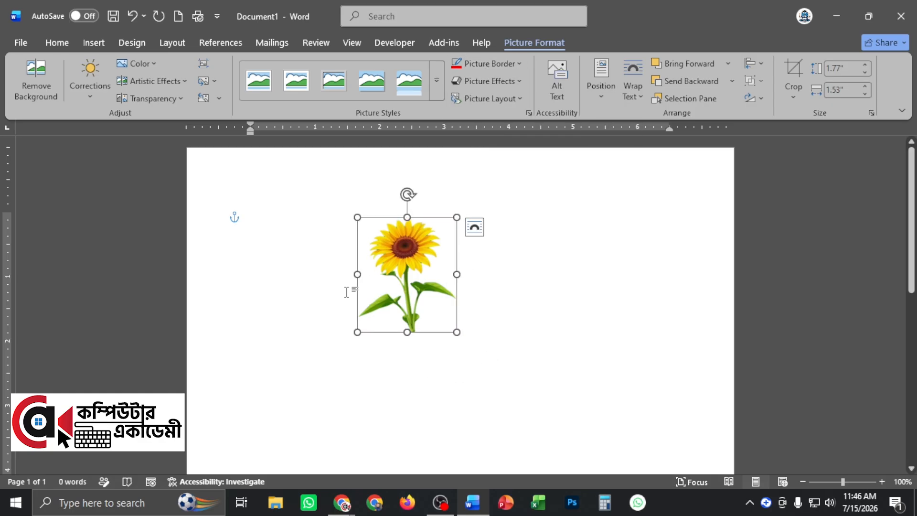
left_click(320, 275)
left_click(407, 258)
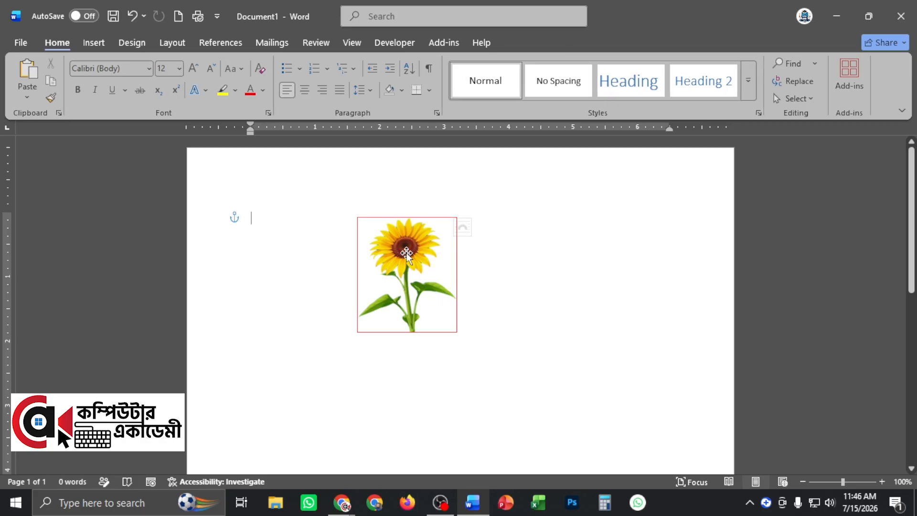
- Set the weight of the sunflower's red border to 4½ pt
left_click(506, 64)
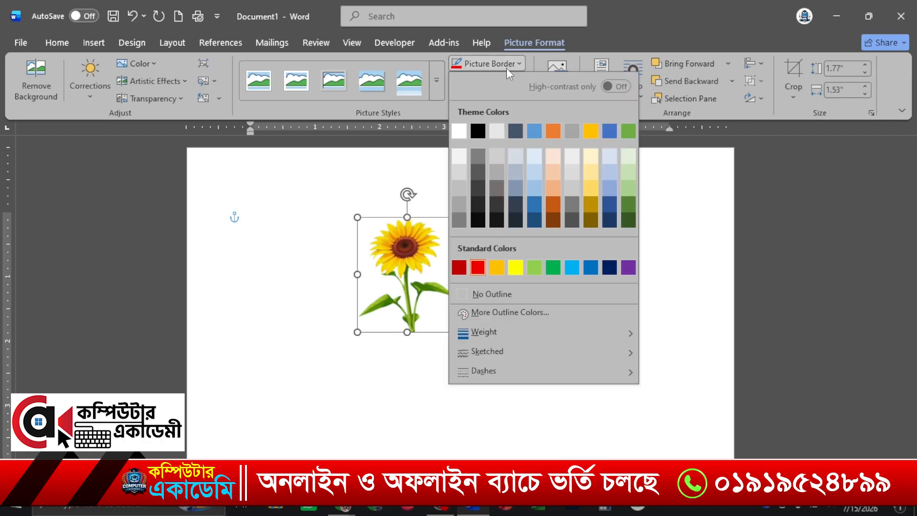
mouse_move(496, 334)
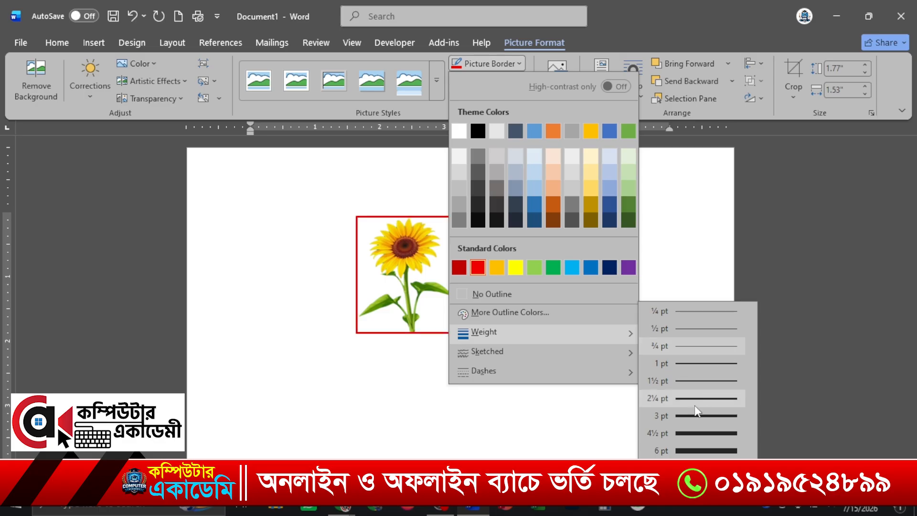
left_click(683, 433)
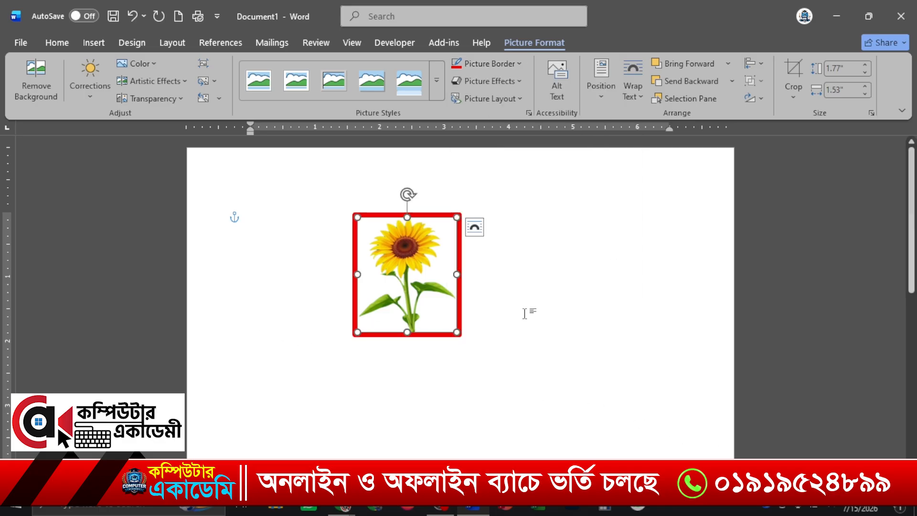
- Give the sunflower the last Perspective shadow and the first bevel in the second row of bevel presets
left_click(503, 82)
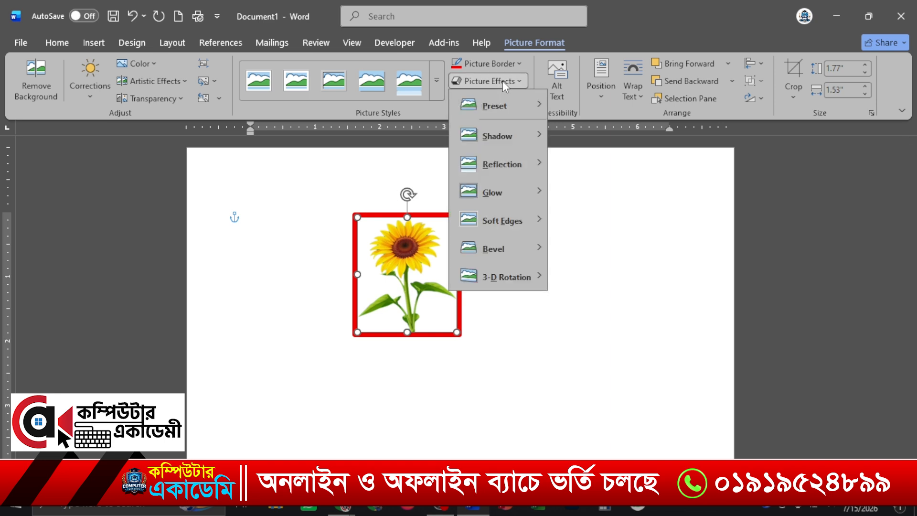
mouse_move(492, 138)
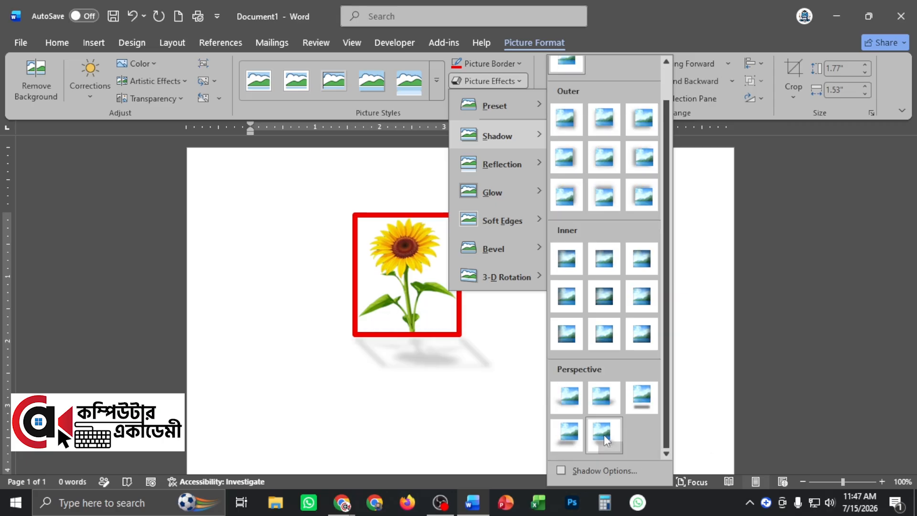
left_click(603, 435)
left_click(512, 80)
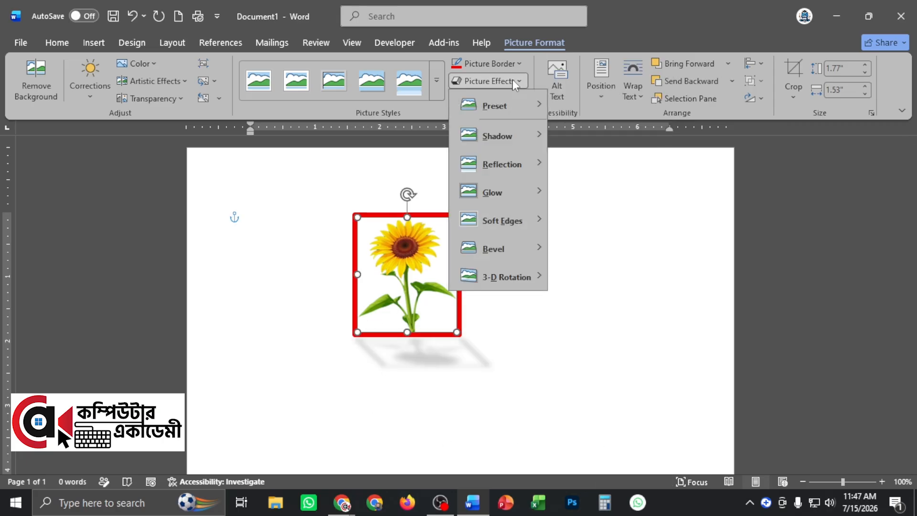
mouse_move(508, 247)
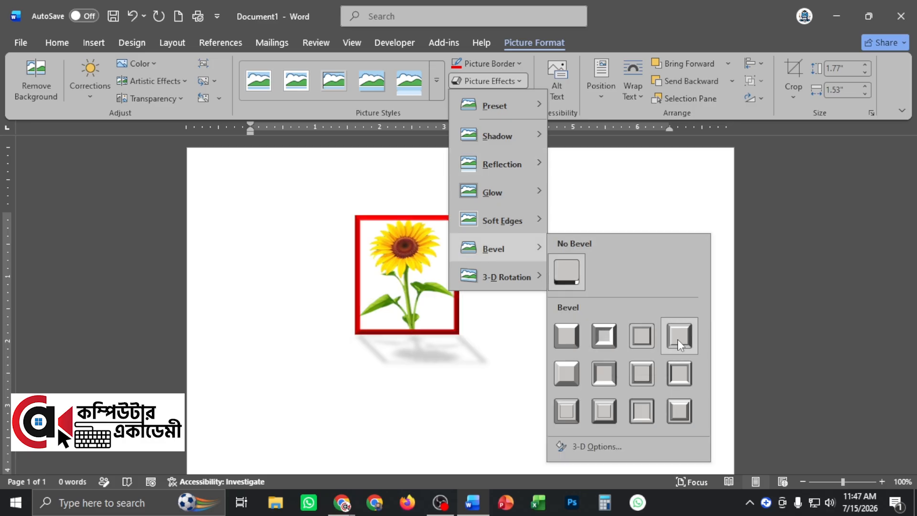
left_click(566, 370)
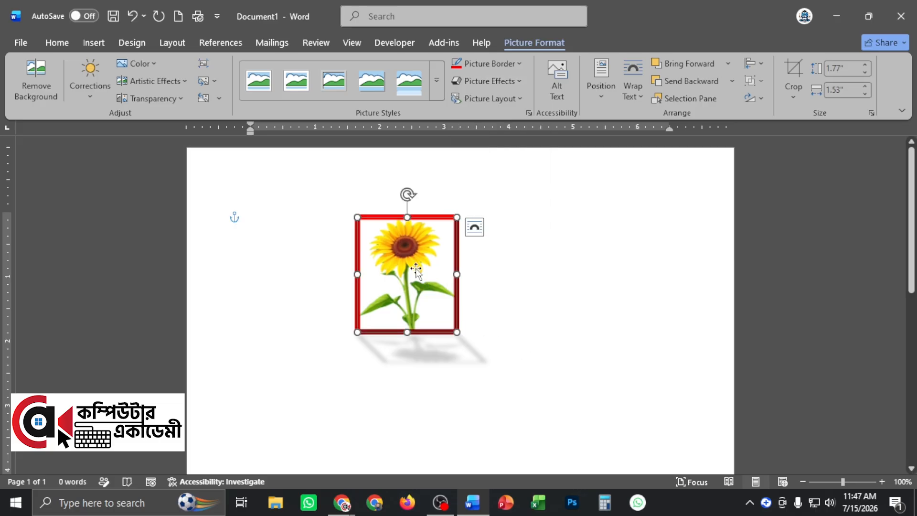
left_click(587, 283)
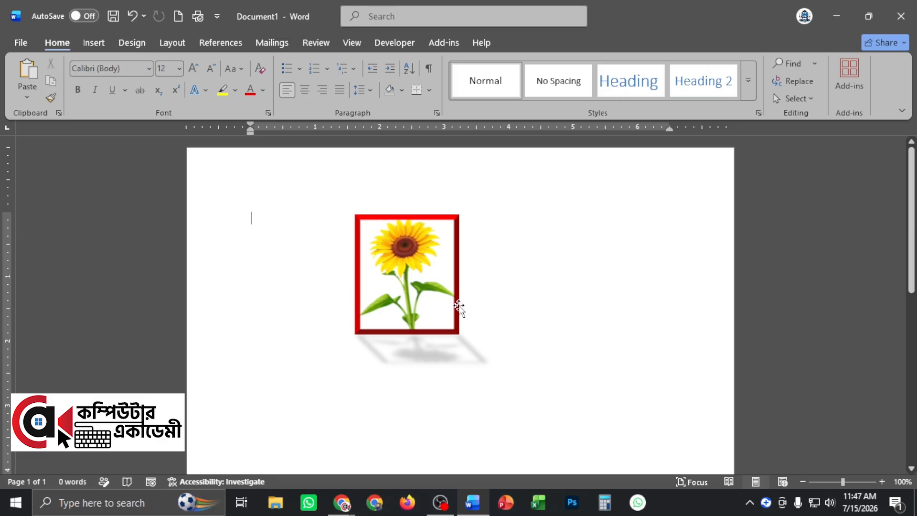
- Apply the yellow glow variation from the second row to the sunflower picture
left_click(425, 258)
double_click(425, 256)
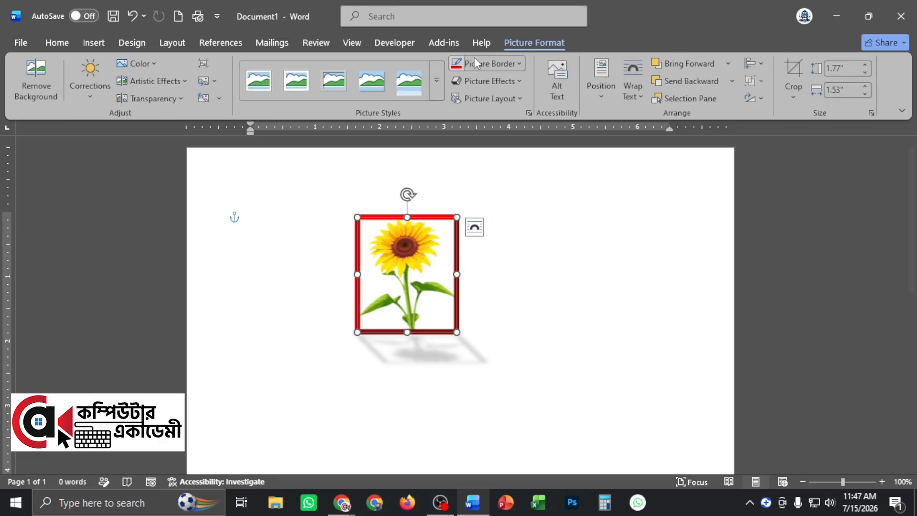
left_click(485, 81)
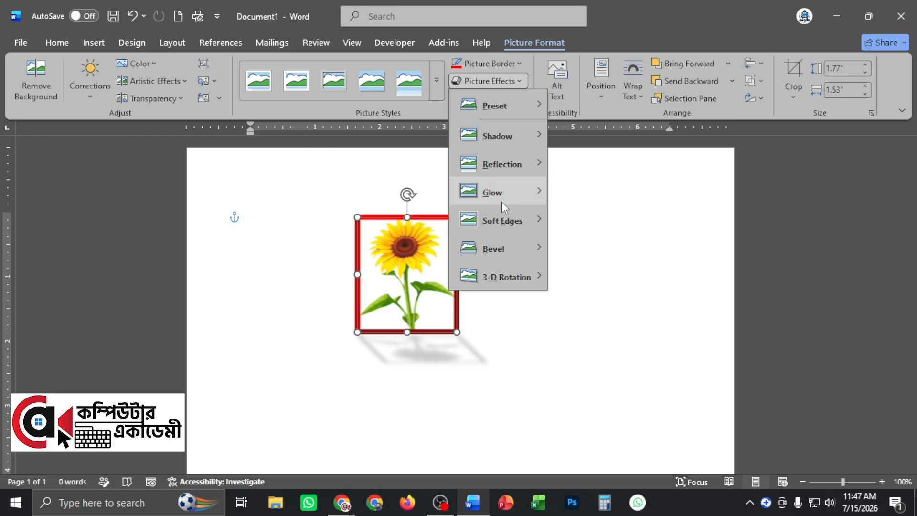
mouse_move(501, 201)
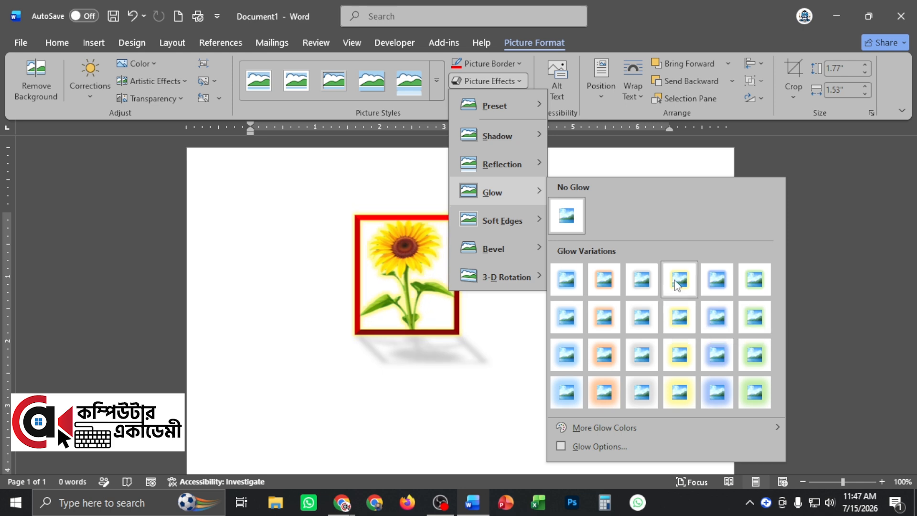
left_click(678, 317)
left_click(557, 382)
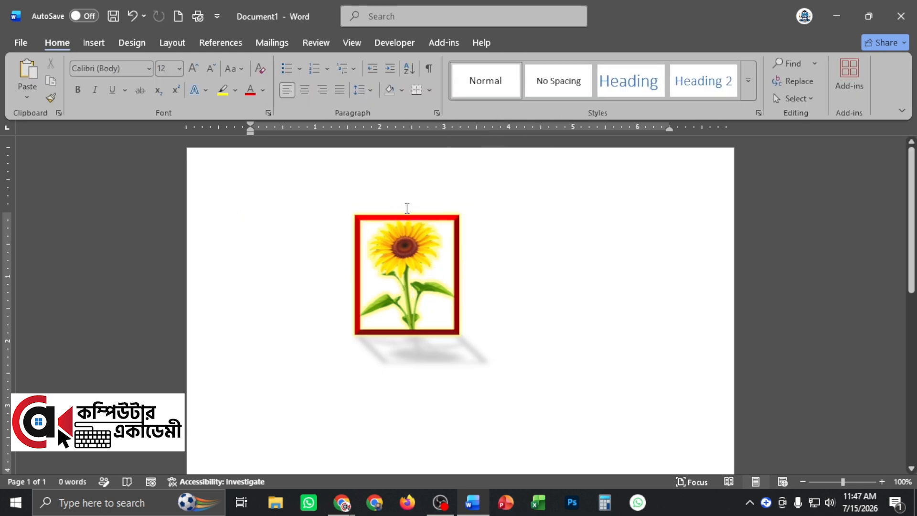
- Change the sunflower's glow to the largest variation in the darker blue of the fifth column
left_click(409, 265)
left_click(482, 83)
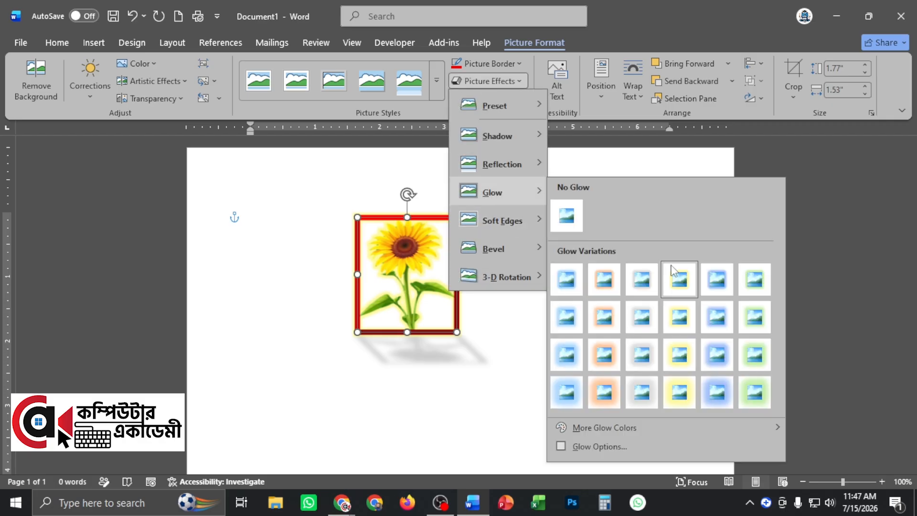
left_click(721, 396)
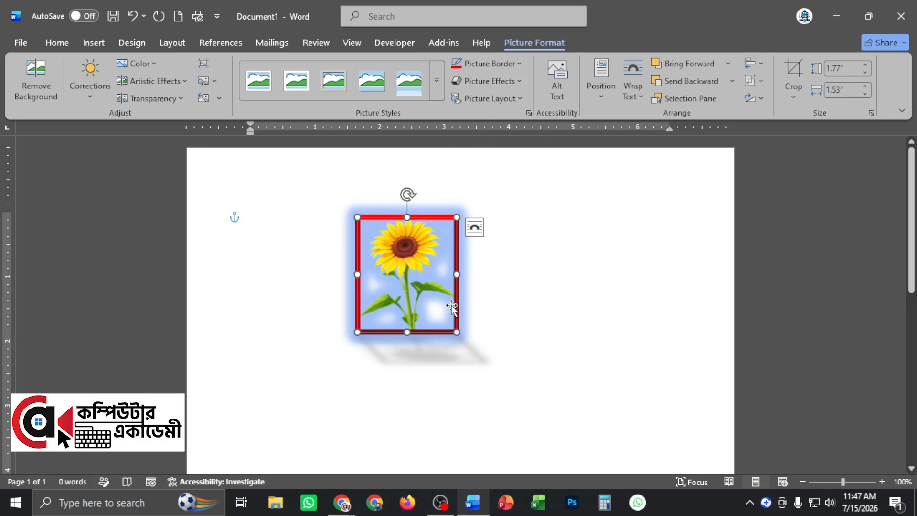
- Apply the last 3-D effect preset in the third row to the sunflower picture
left_click(502, 83)
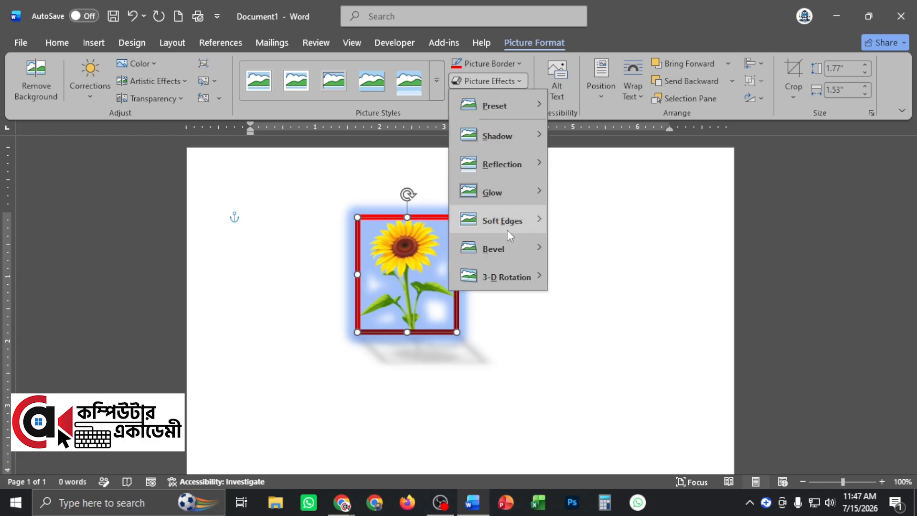
mouse_move(505, 106)
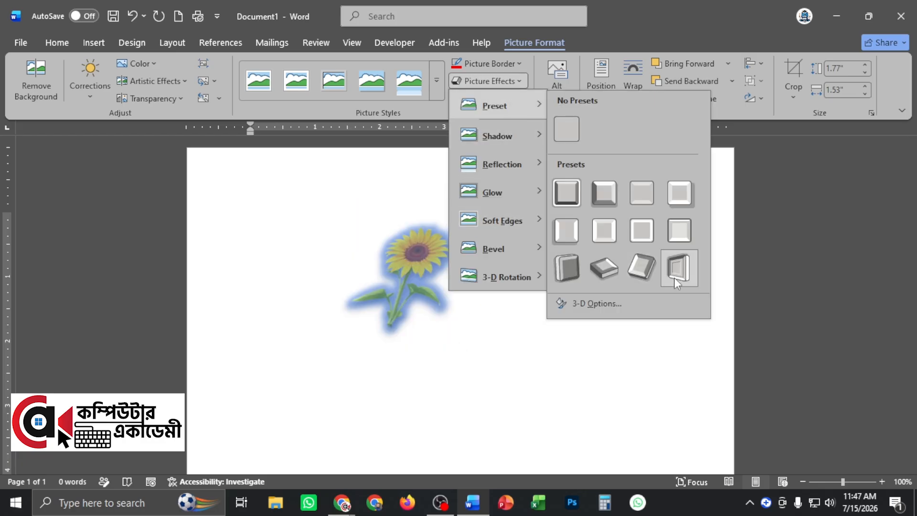
left_click(679, 268)
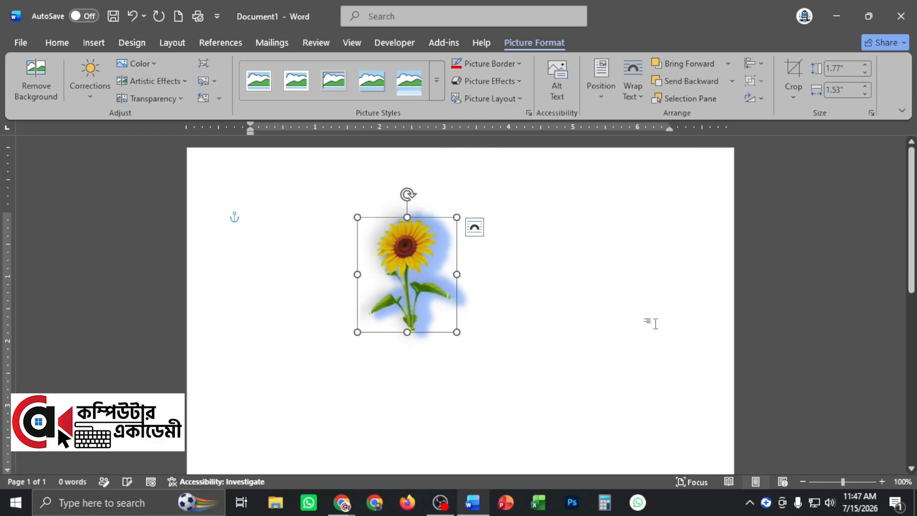
- Apply the first 3-D effect preset in the third row and the third Perspective rotation in the first row to the sunflower
left_click(518, 80)
mouse_move(511, 108)
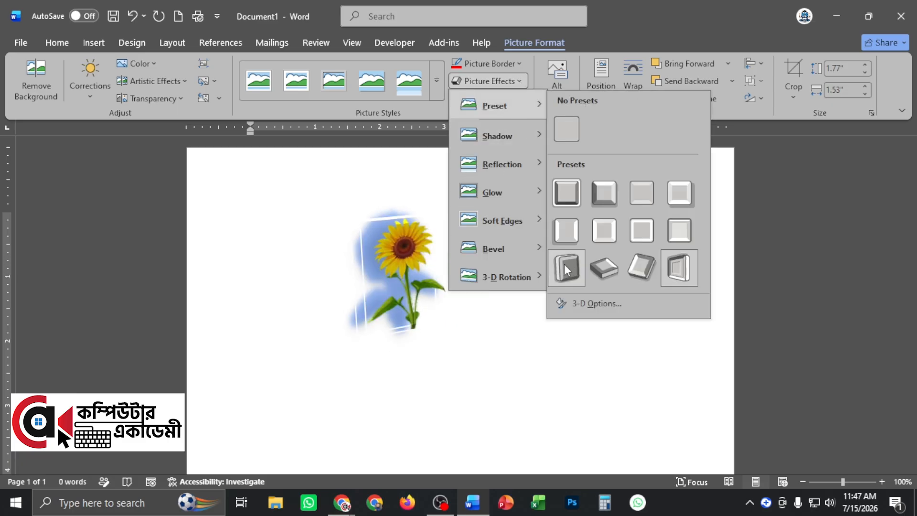
left_click(568, 276)
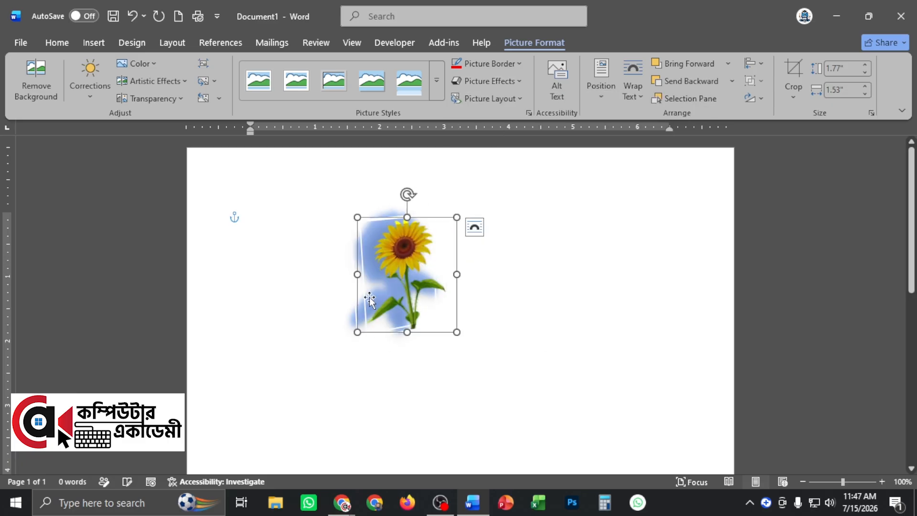
left_click(496, 85)
mouse_move(518, 282)
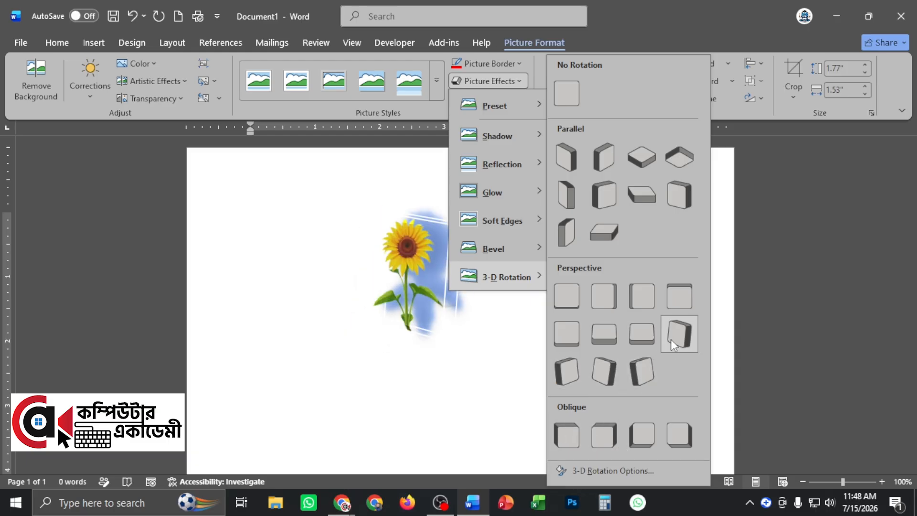
left_click(628, 308)
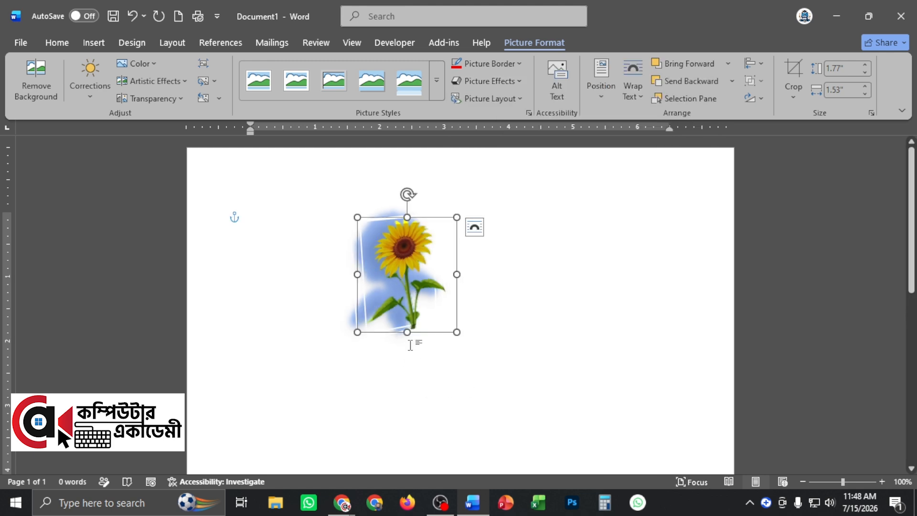
- Reset the sunflower picture's formatting and apply the last Parallel 3-D rotation in the third row
left_click(207, 98)
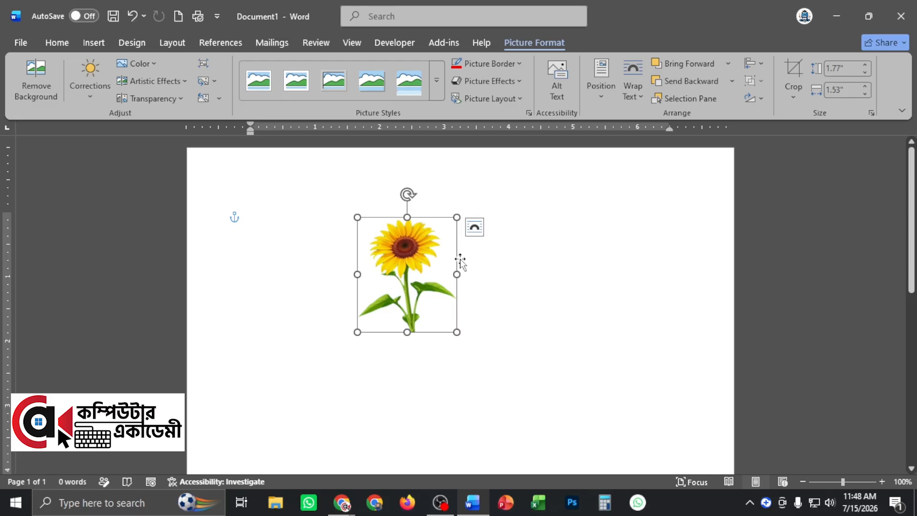
left_click(503, 79)
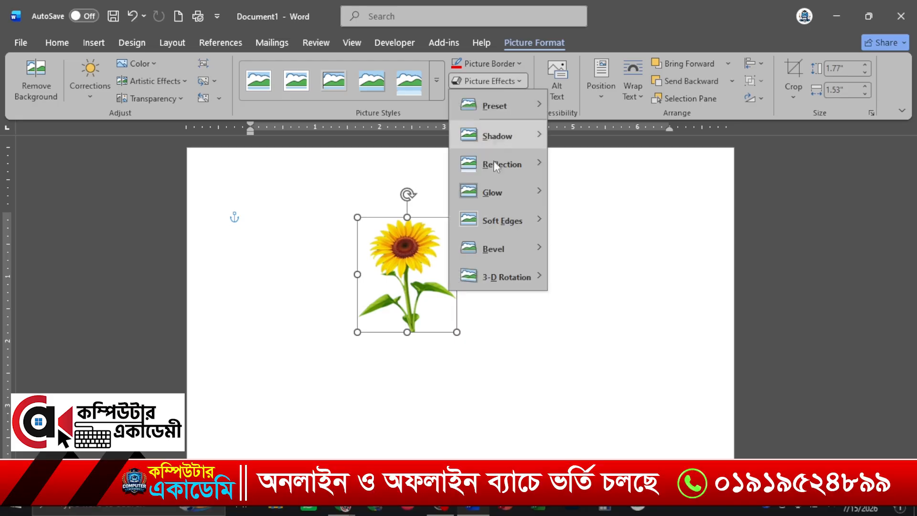
mouse_move(494, 101)
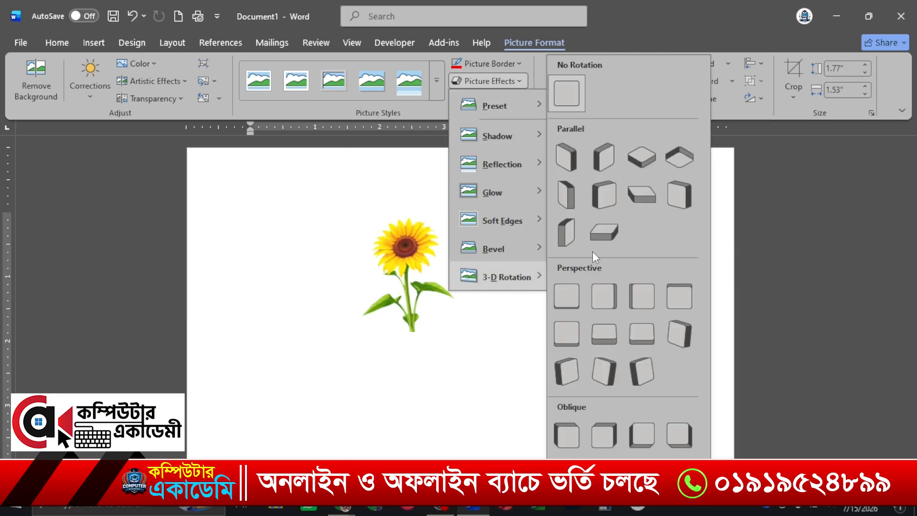
left_click(601, 230)
left_click(653, 303)
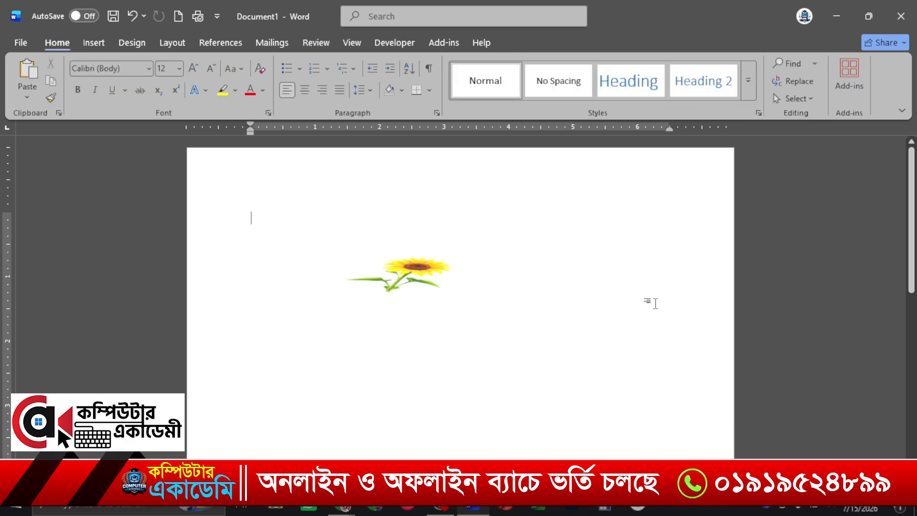
- Change the sunflower's 3-D rotation to the second Parallel option in the first row
left_click(425, 274)
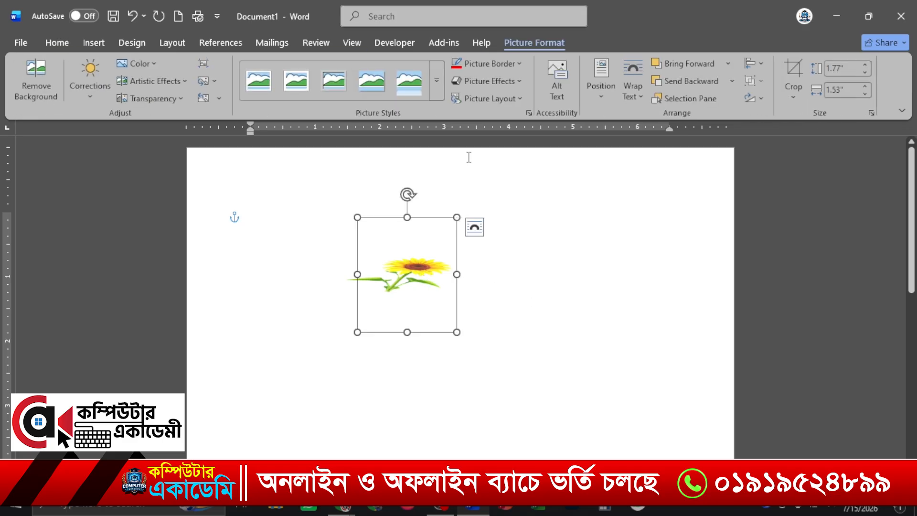
left_click(489, 83)
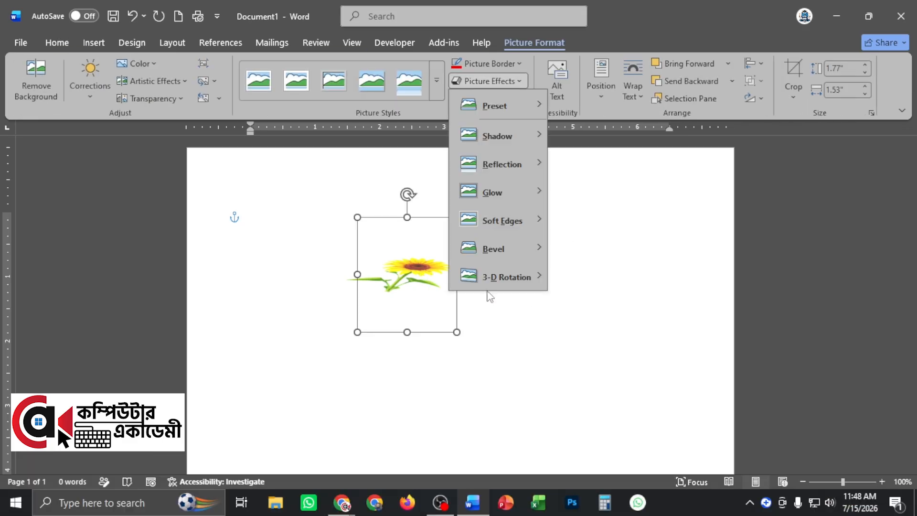
mouse_move(501, 251)
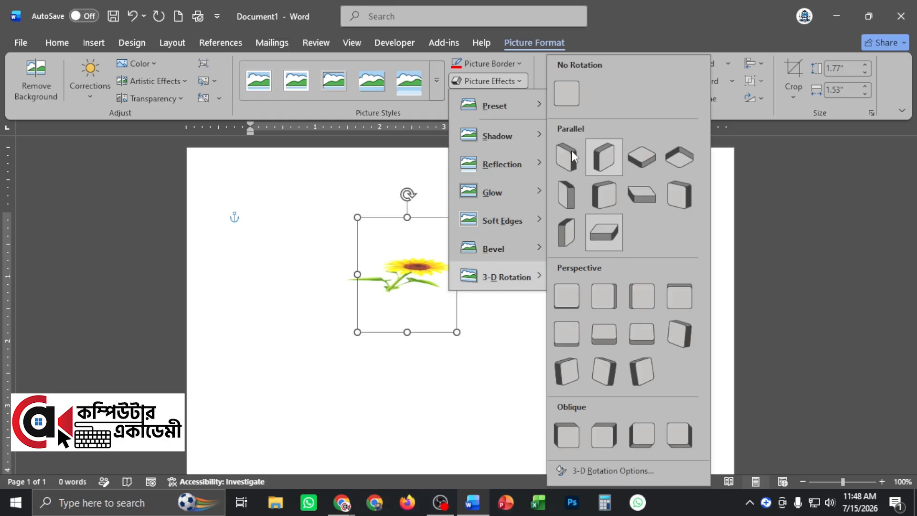
left_click(608, 165)
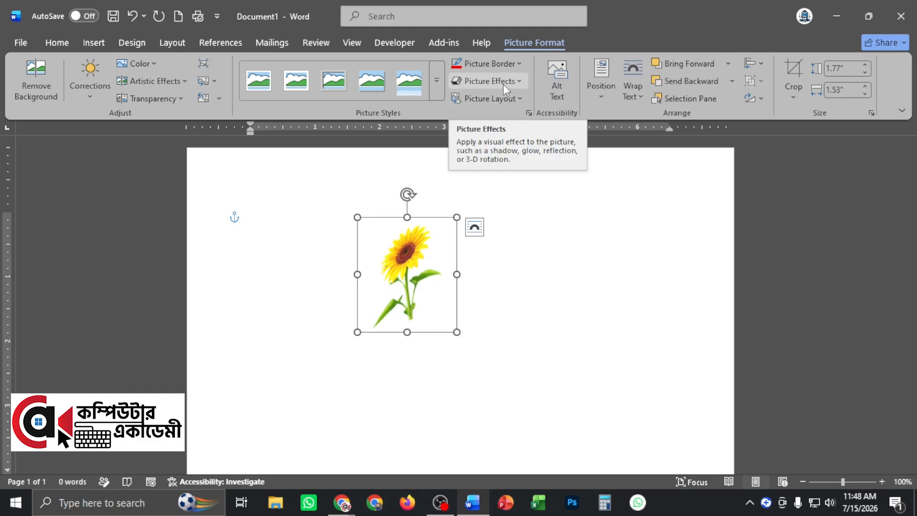
- Try the Ascending Picture Accent Process layout on the sunflower with the caption "surjomokhi" and undo it
left_click(499, 99)
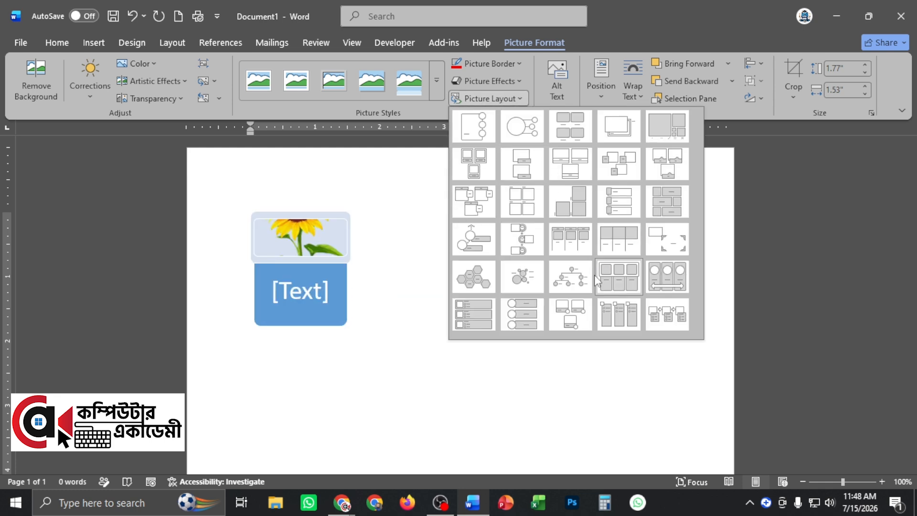
left_click(470, 242)
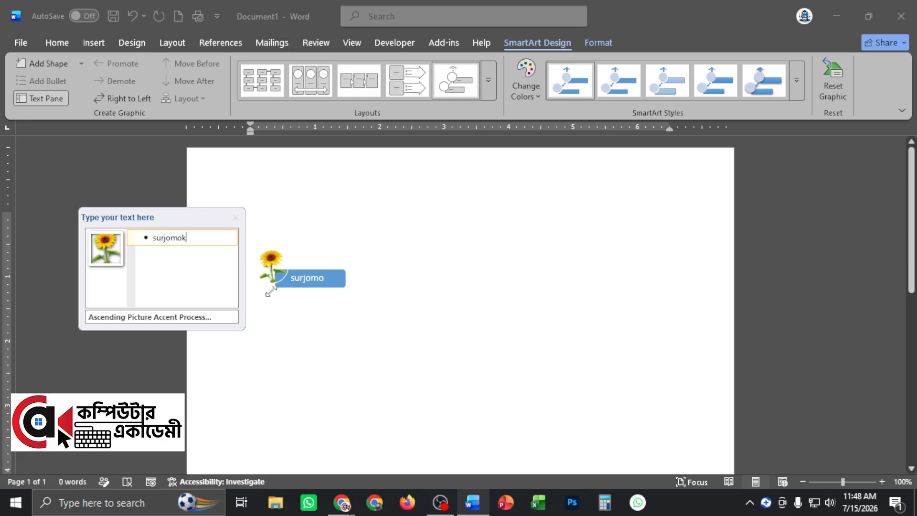
left_click(329, 288)
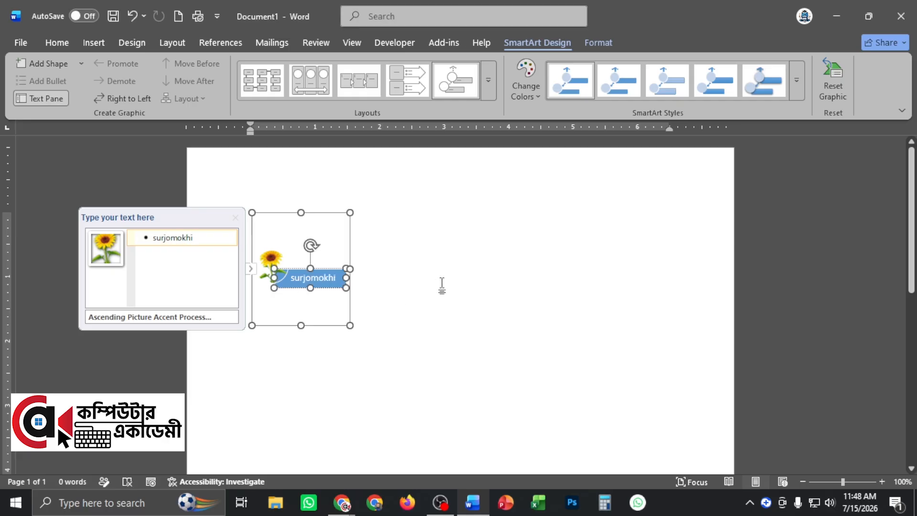
left_click(336, 353)
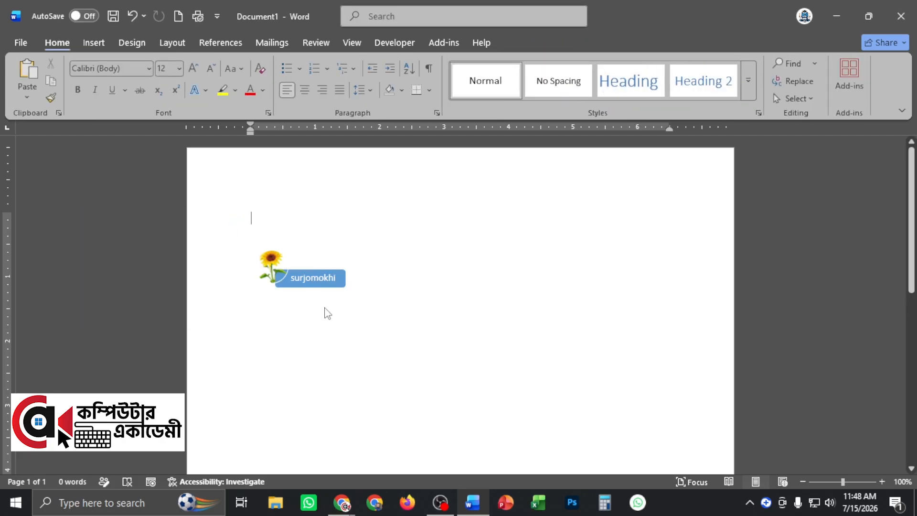
key("ctrl+z")
key("ctrl+z")
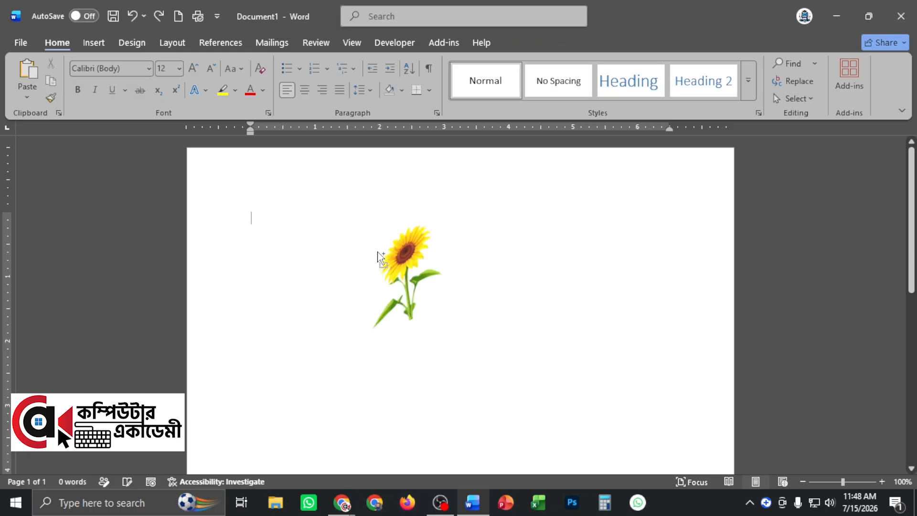
- Reset the sunflower picture's formatting and position it on the page at top left, then top centre, with square text wrapping
left_click(410, 265)
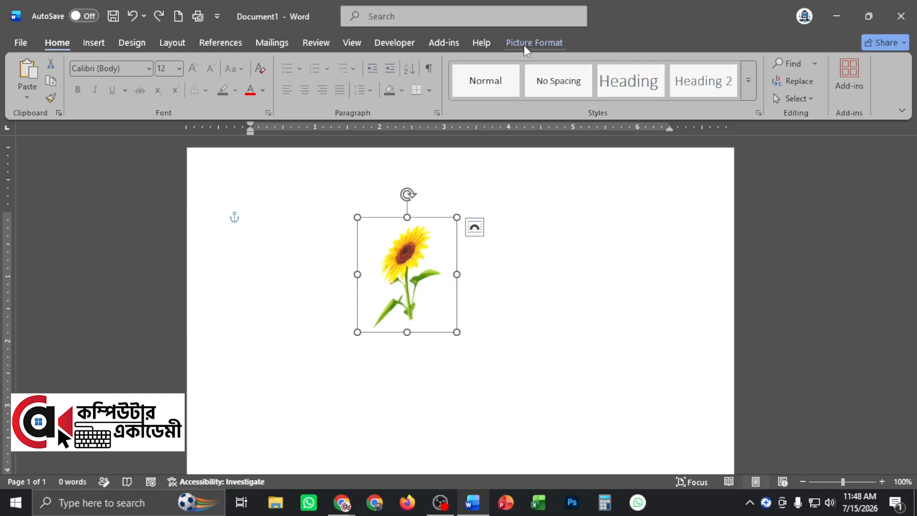
left_click(530, 43)
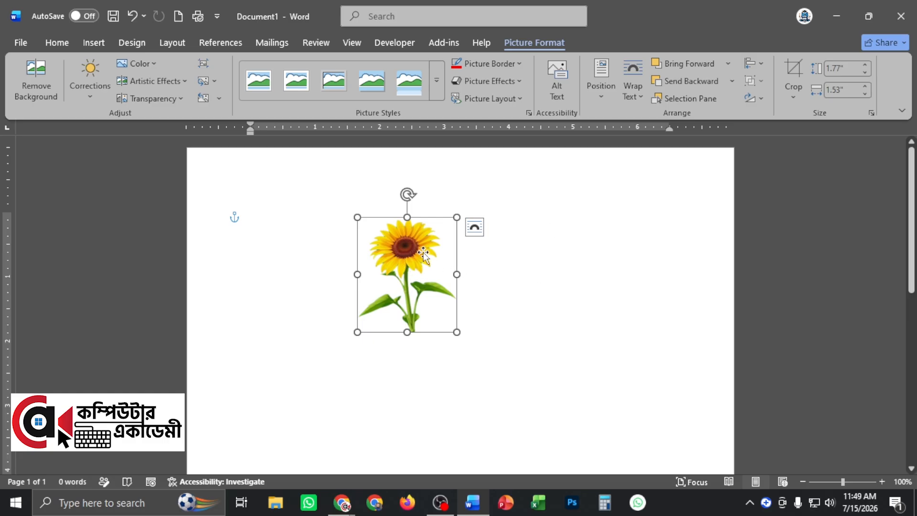
left_click(600, 93)
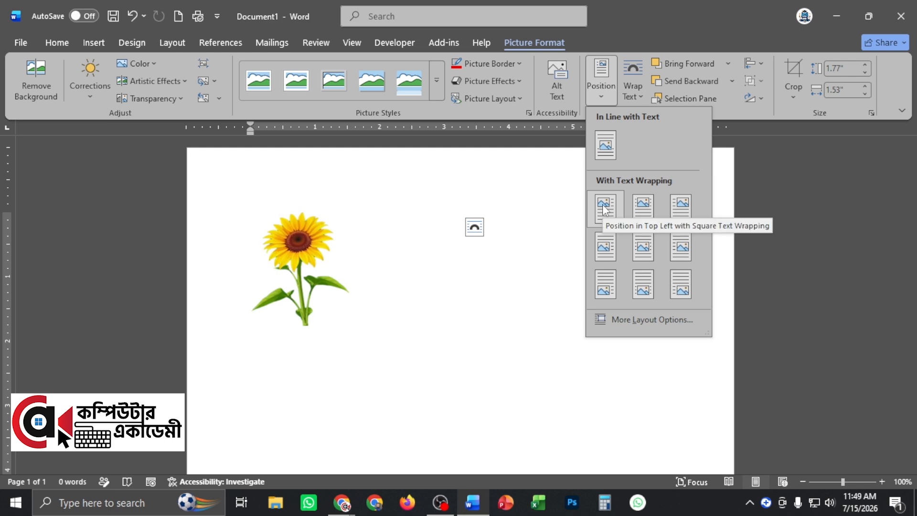
left_click(604, 209)
left_click(598, 101)
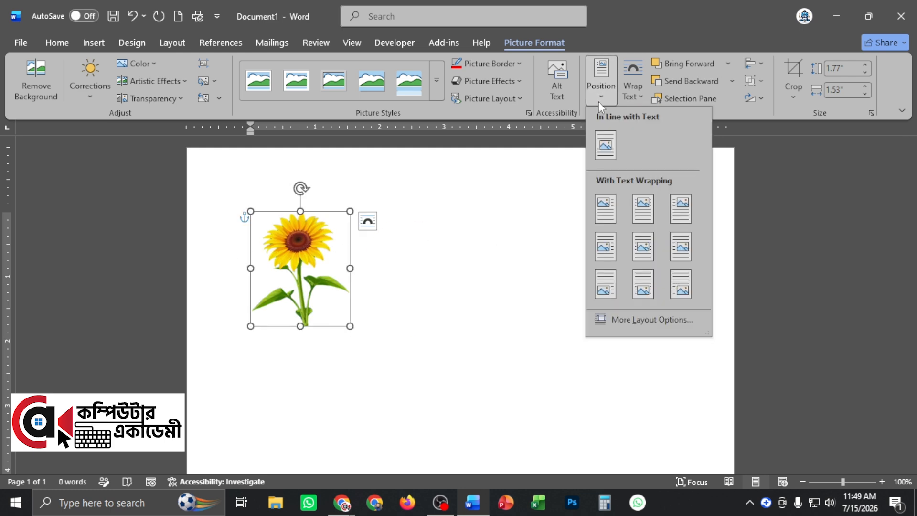
left_click(648, 215)
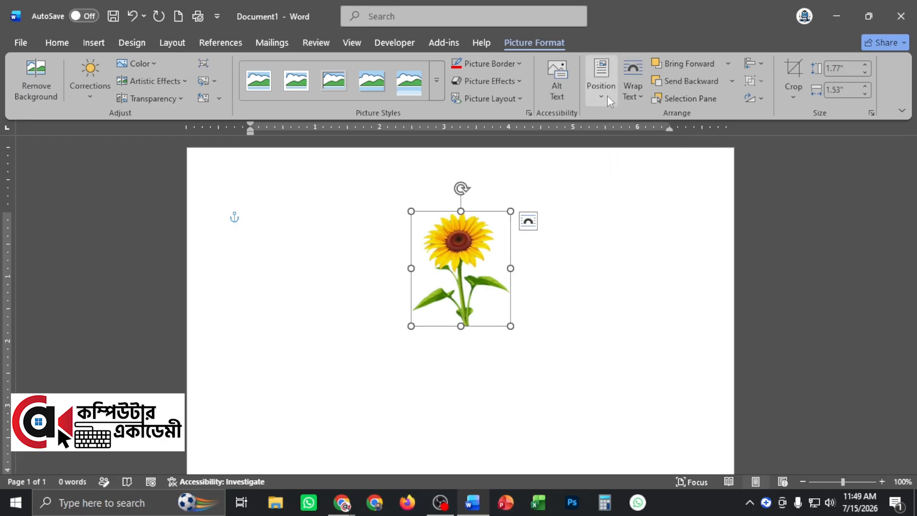
- Position the sunflower at the bottom right of the page with square text wrapping, then return it to the top centre
left_click(633, 92)
left_click(678, 289)
scroll(679, 290, "down", 5)
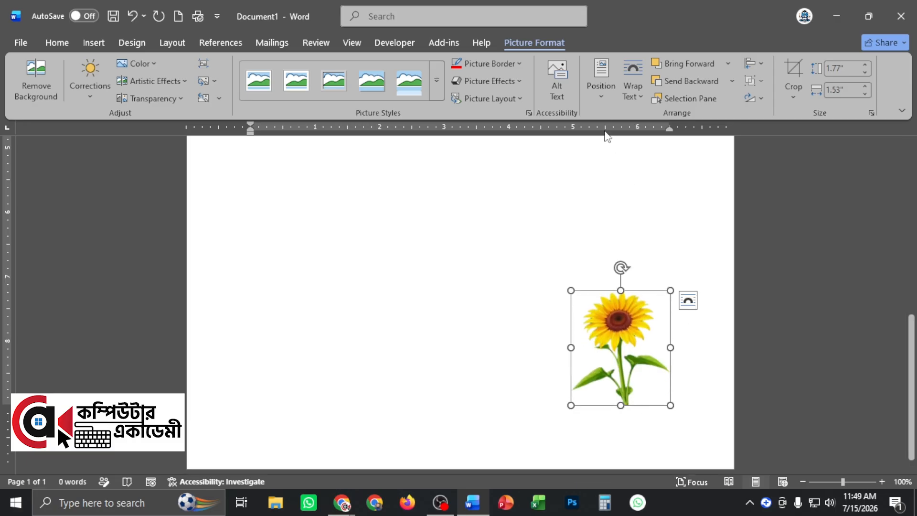
left_click(632, 92)
left_click(671, 265)
scroll(578, 321, "up", 6)
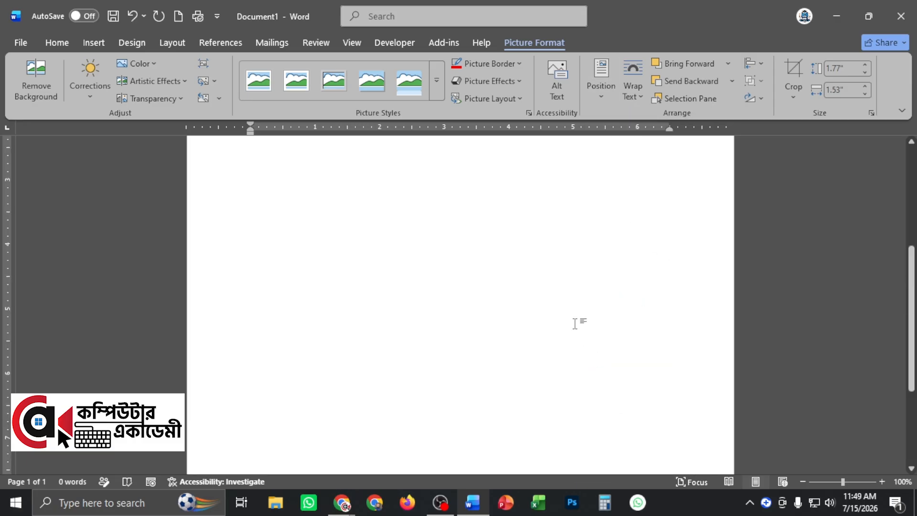
- Set the sunflower's text wrapping to In Front of Text and move the picture slightly down the page
left_click(631, 93)
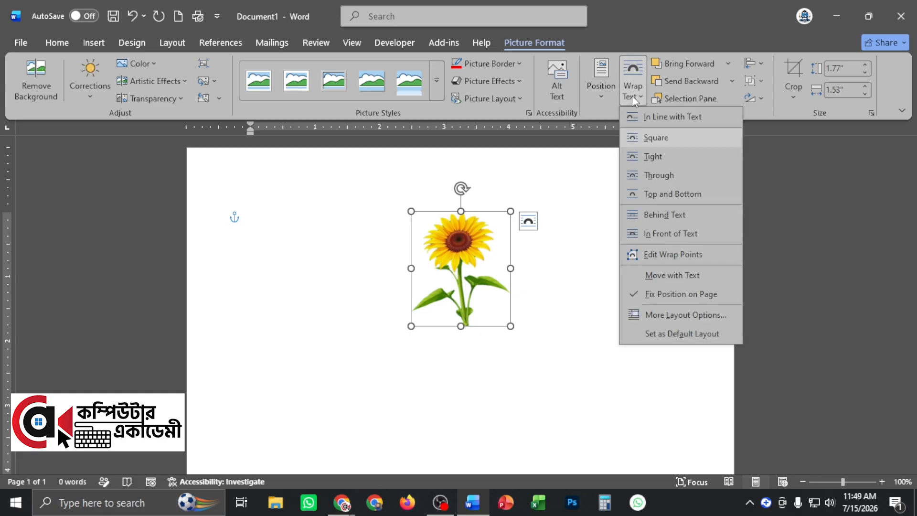
left_click(676, 236)
mouse_move(468, 287)
left_mouse_down()
mouse_move(535, 326)
mouse_move(470, 290)
mouse_move(468, 300)
left_mouse_up()
- Resize the sunflower freehand from its corners to about 4.44" high and 3.84" wide
left_click_drag(521, 232, 653, 76)
left_click_drag(573, 218, 491, 344)
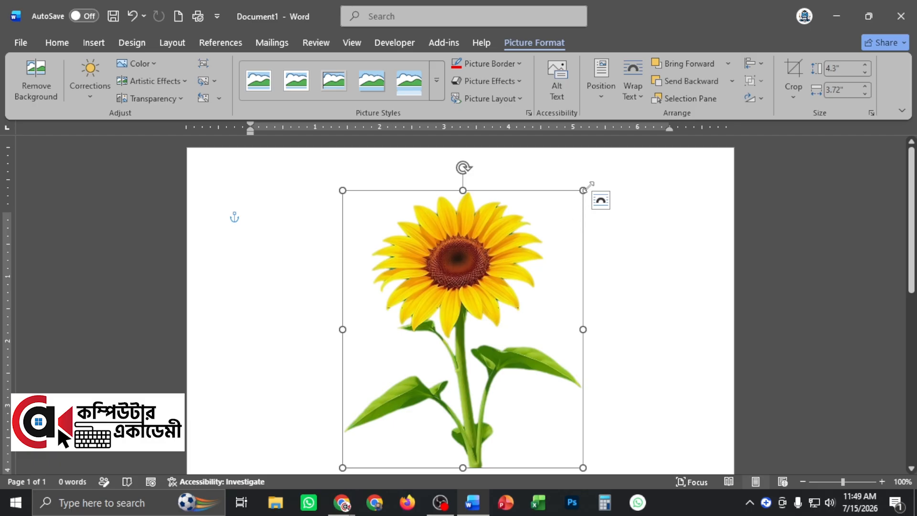
left_click_drag(582, 190, 607, 162)
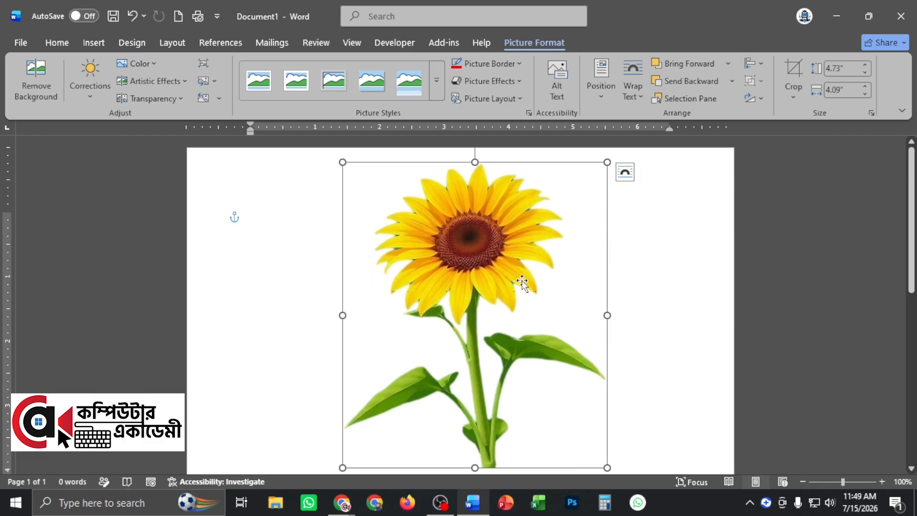
left_click_drag(342, 162, 355, 183)
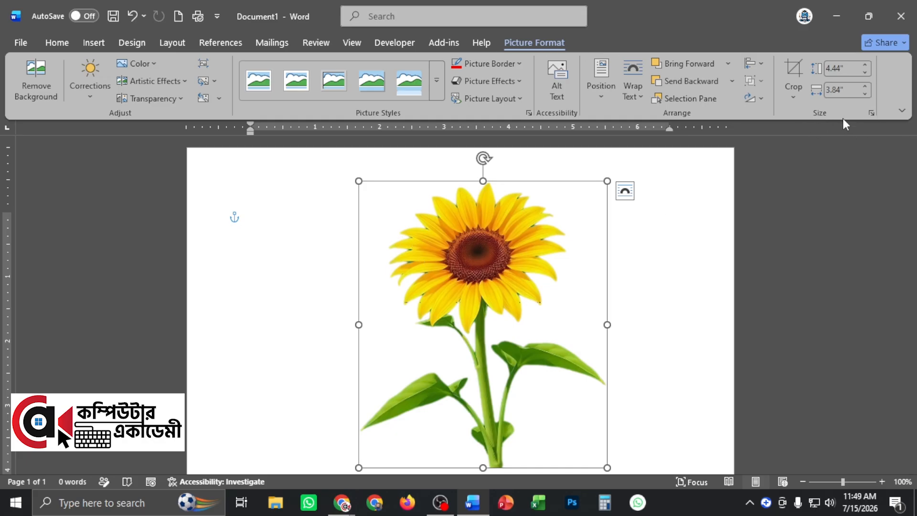
- Set the sunflower picture's height to 6" and its width to 4"
left_click(826, 67)
type("6")
key("Tab")
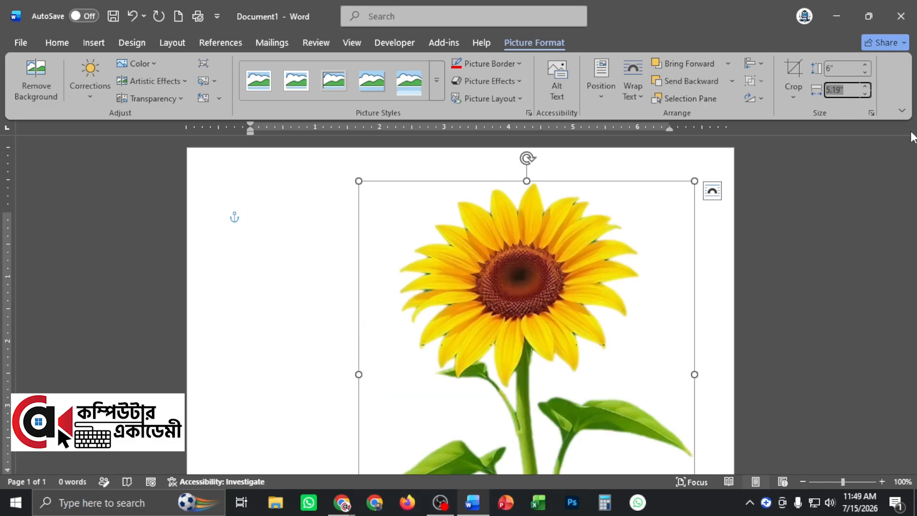
type("4")
key("Return")
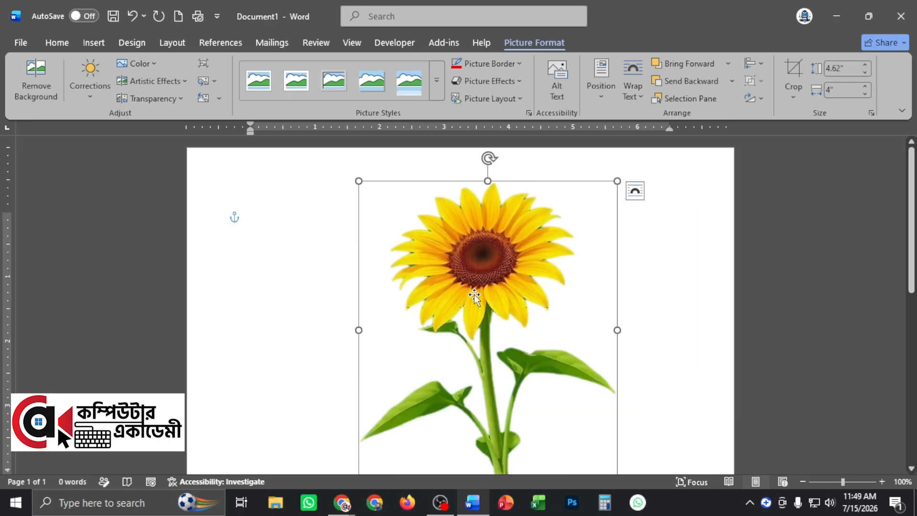
scroll(475, 299, "down", 3)
scroll(544, 373, "up", 3)
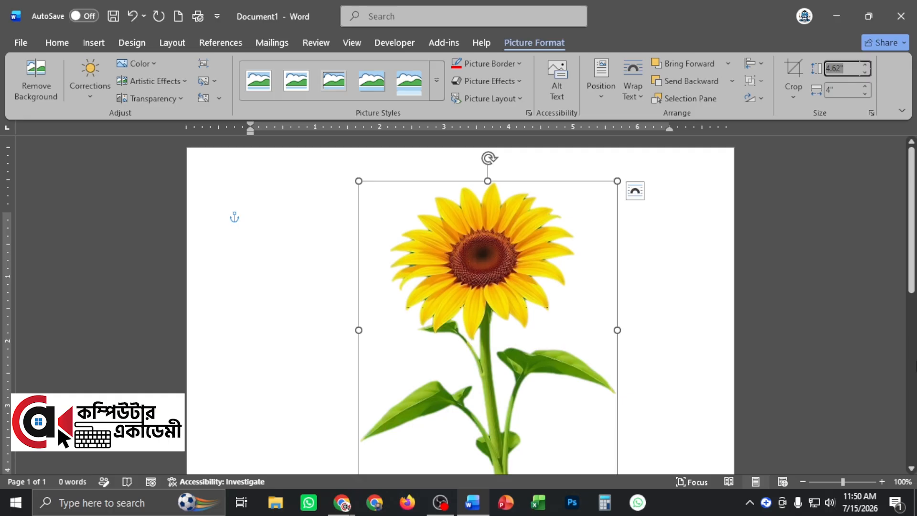
- Set the sunflower picture's height to 8" and move it left so that it fits within the page
type("8")
key("Tab")
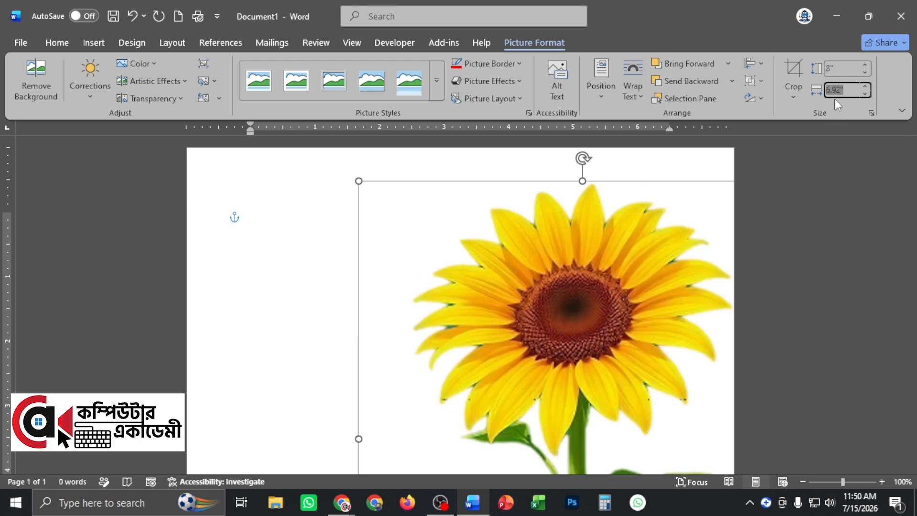
left_click_drag(554, 258, 456, 252)
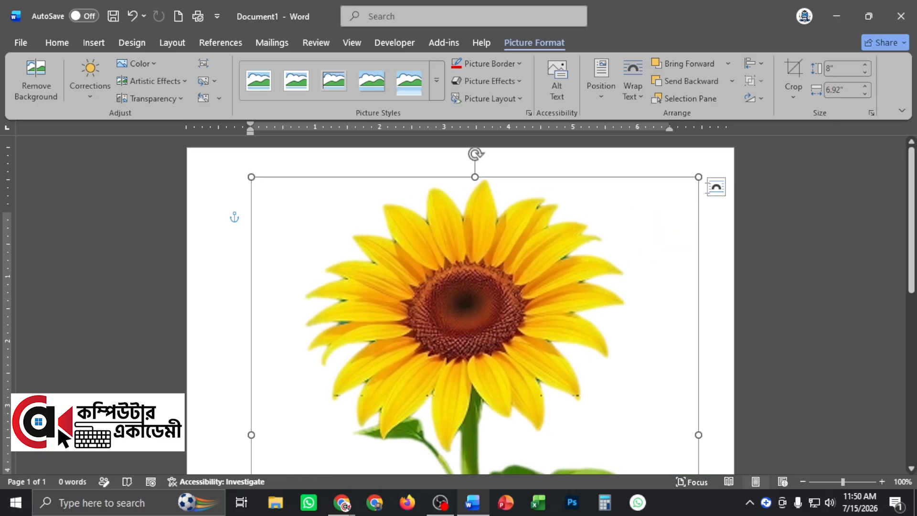
- Shrink the sunflower from its corner to about 6.2" by 5.36" and move it near the middle of the page width
left_click_drag(698, 177, 567, 263)
scroll(525, 305, "down", 4)
left_click_drag(421, 389, 468, 359)
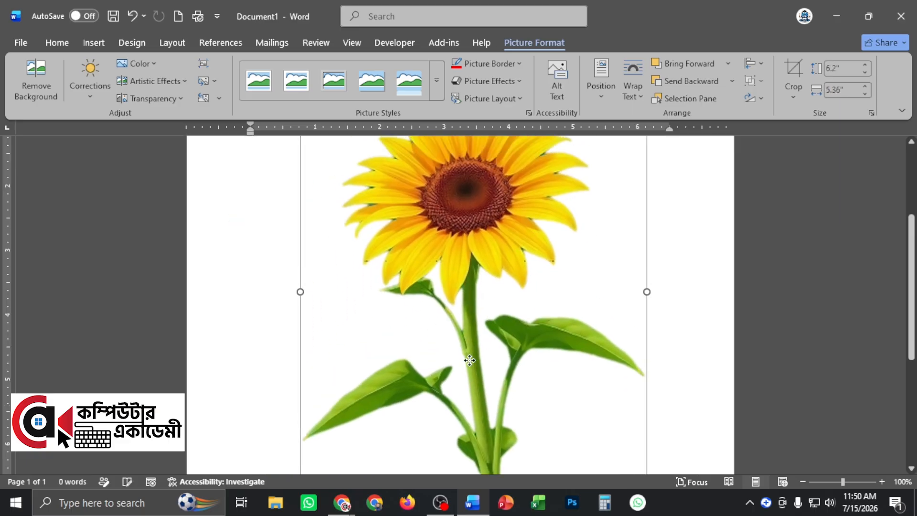
scroll(549, 376, "up", 2)
scroll(551, 379, "up", 3)
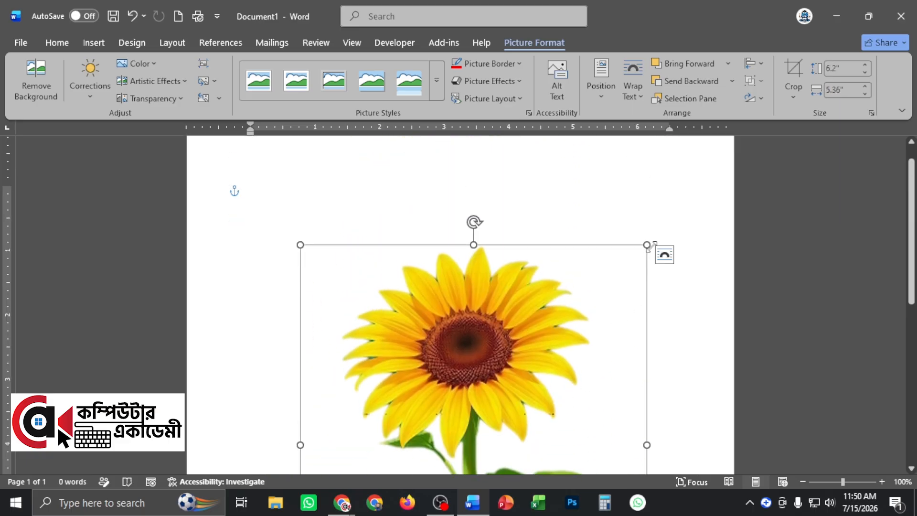
- Shrink the sunflower from its corner to about 5.49" high by 4.75" wide and move it slightly up and to the right
left_click_drag(648, 246, 583, 290)
scroll(516, 334, "down", 4)
left_click_drag(443, 360, 476, 300)
scroll(587, 376, "up", 5)
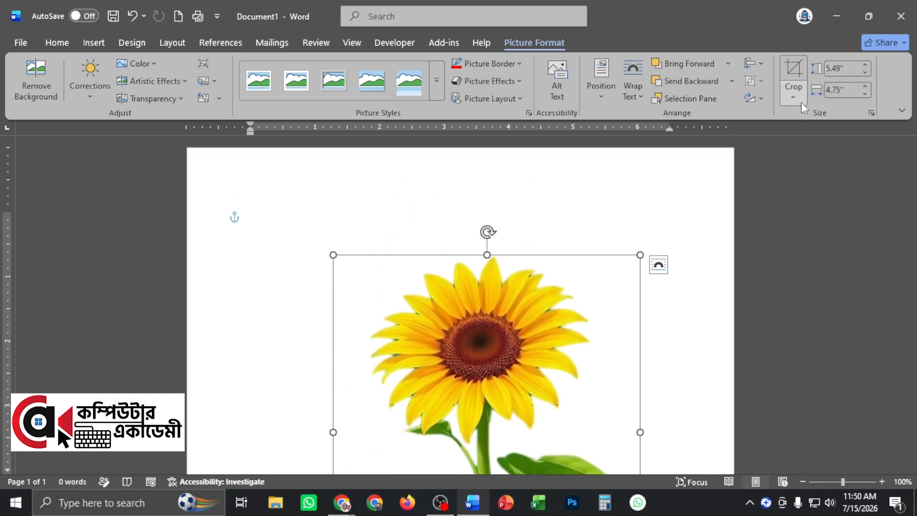
- Crop both sides and the lower part of the sunflower picture to about 4.31" high by 4.03" wide
left_click(792, 71)
scroll(639, 303, "down", 3)
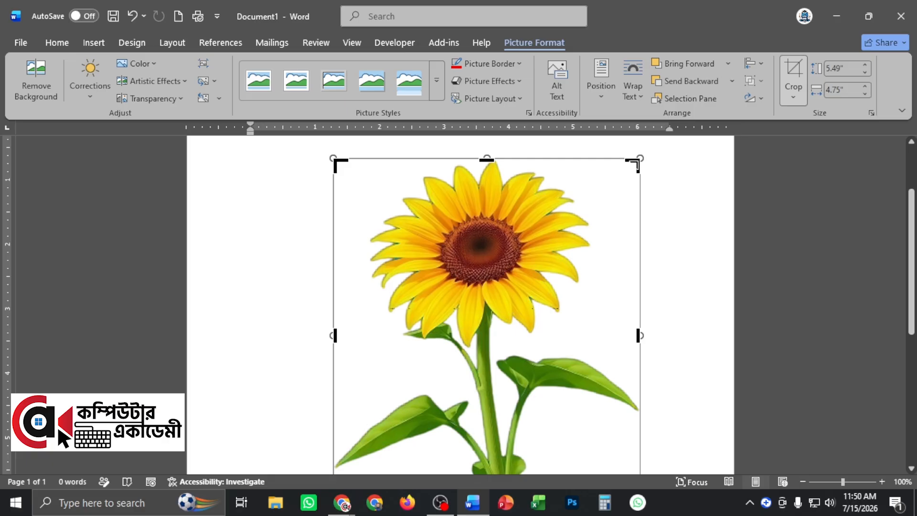
scroll(649, 300, "down", 3)
left_click_drag(639, 238, 613, 237)
left_click_drag(333, 239, 356, 241)
scroll(544, 353, "up", 1)
left_click_drag(486, 448, 487, 375)
scroll(574, 415, "up", 4)
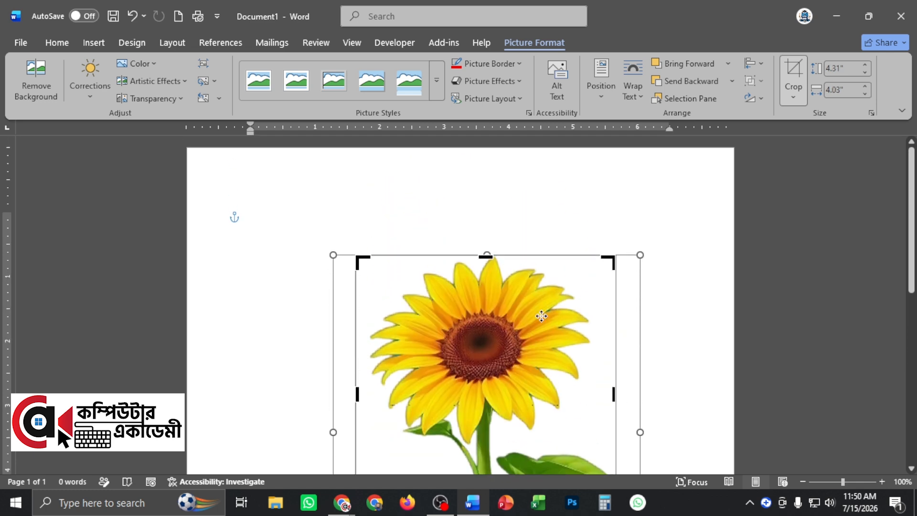
scroll(452, 313, "down", 4)
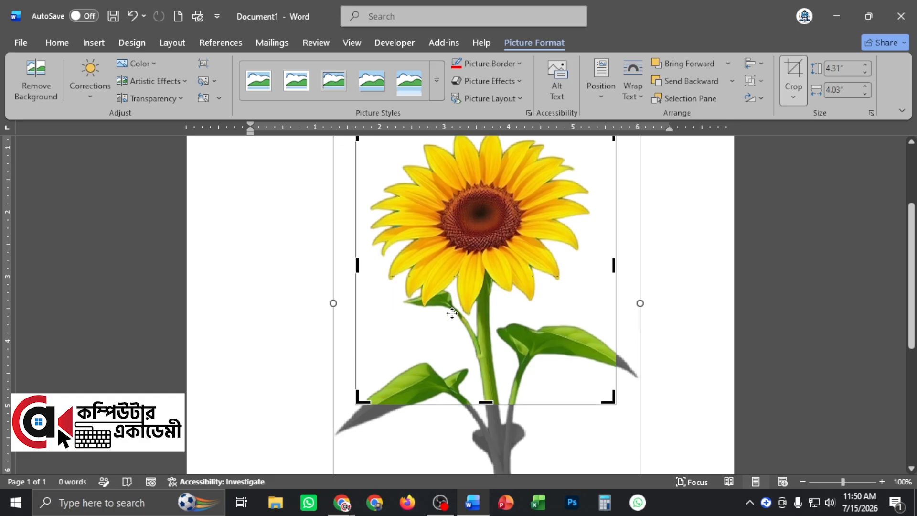
scroll(392, 297, "down", 3)
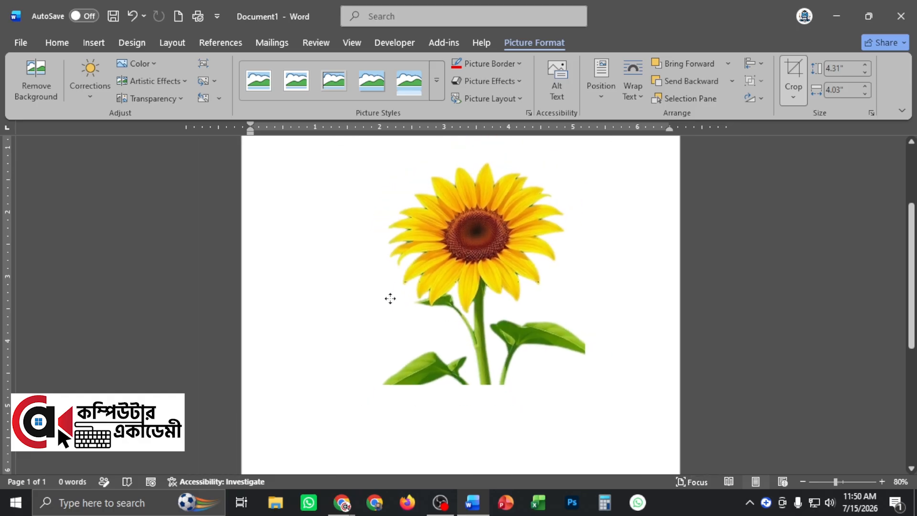
left_click(495, 390)
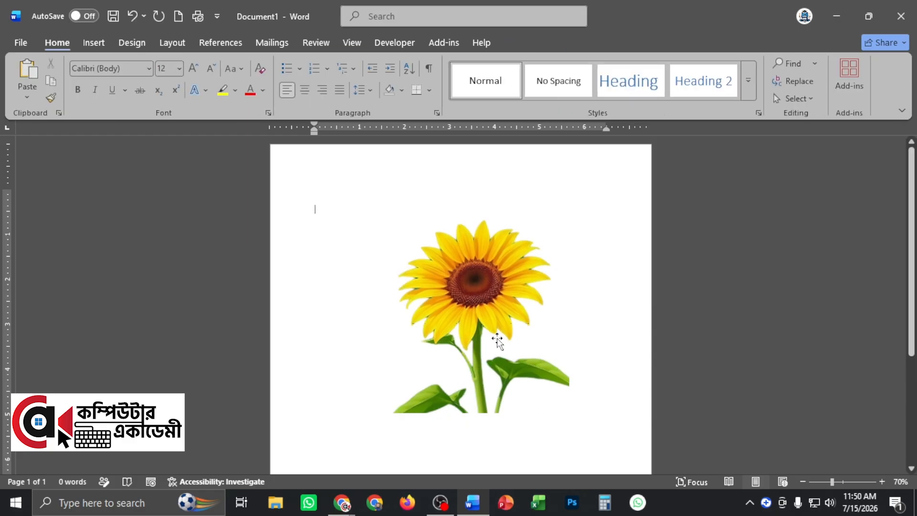
- Crop the lower stem and leaves off the sunflower, leaving the picture about 2.97" high
left_click(497, 340)
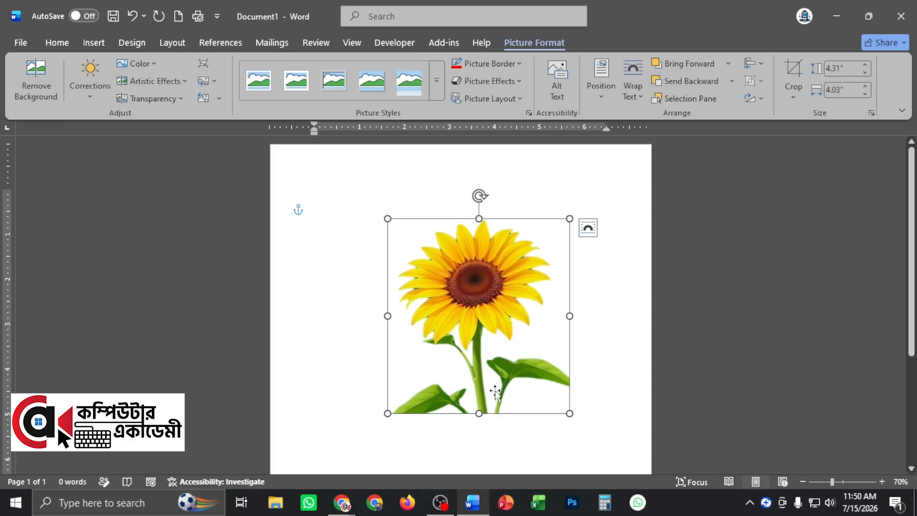
left_click(792, 69)
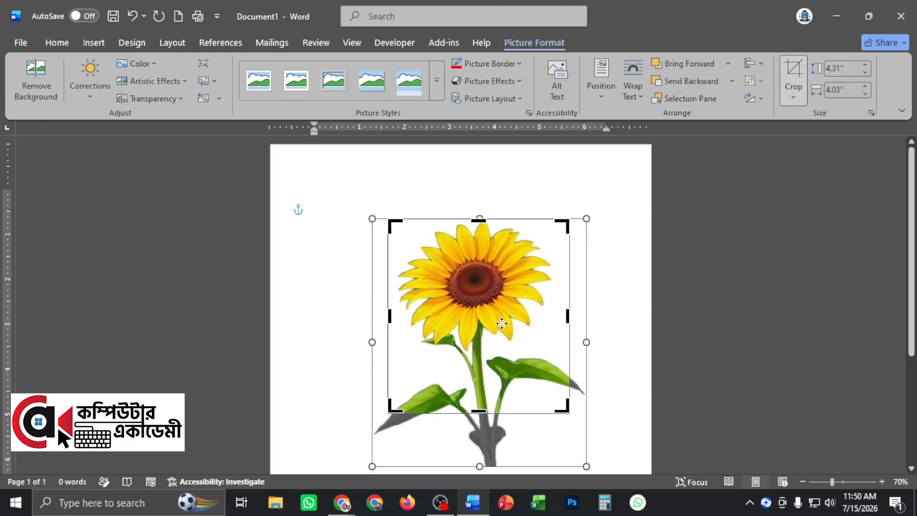
left_click_drag(482, 413, 479, 351)
left_click(496, 358)
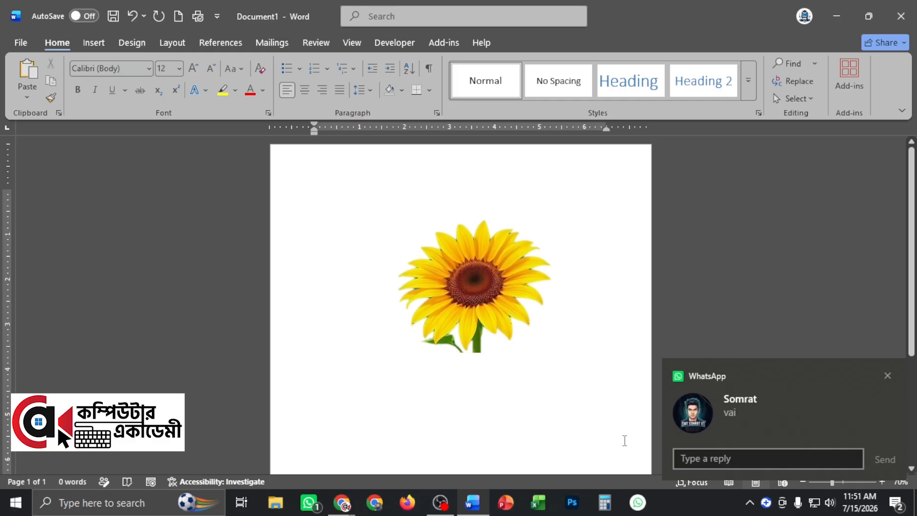
- Restore the cropped sunflower to its original state with Reset Picture & Size
left_click(487, 277)
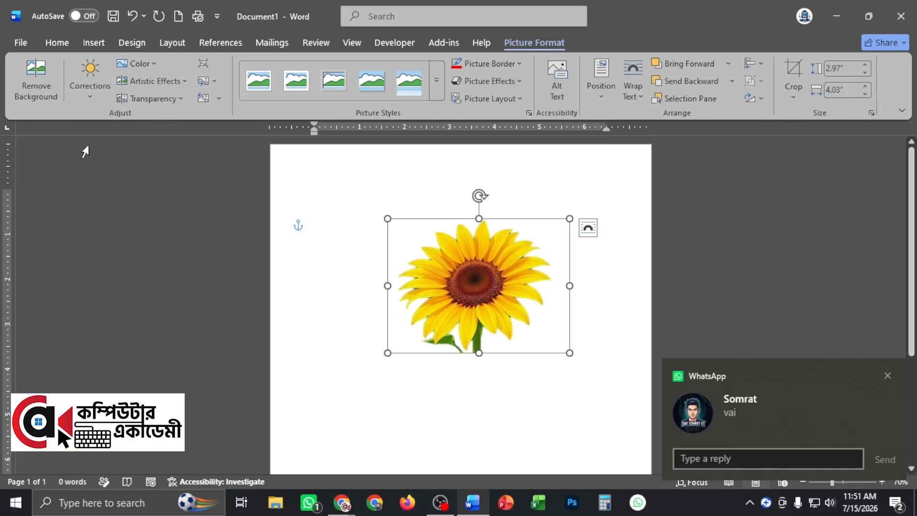
left_click(219, 98)
left_click(239, 128)
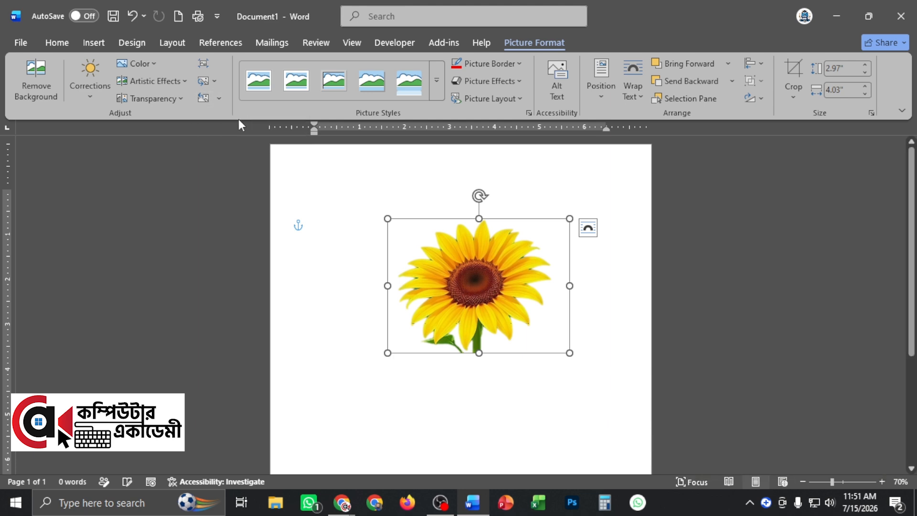
left_click(222, 100)
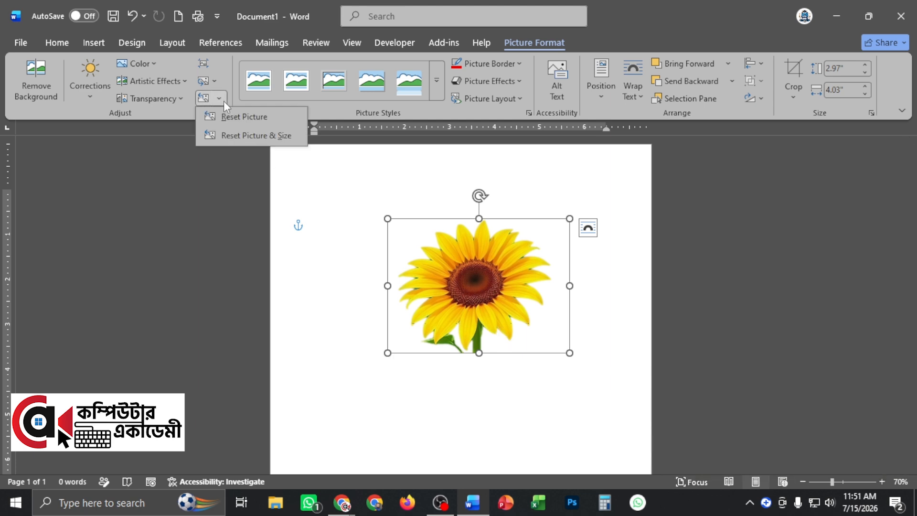
left_click(240, 137)
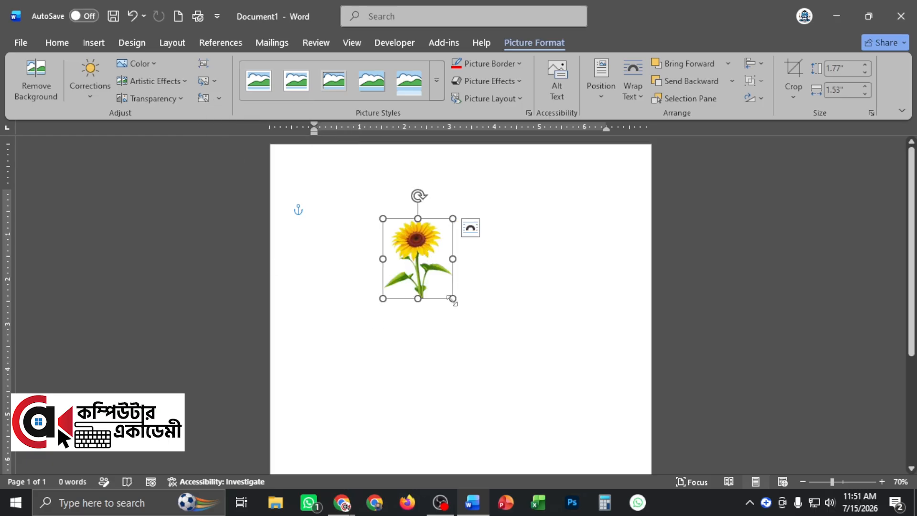